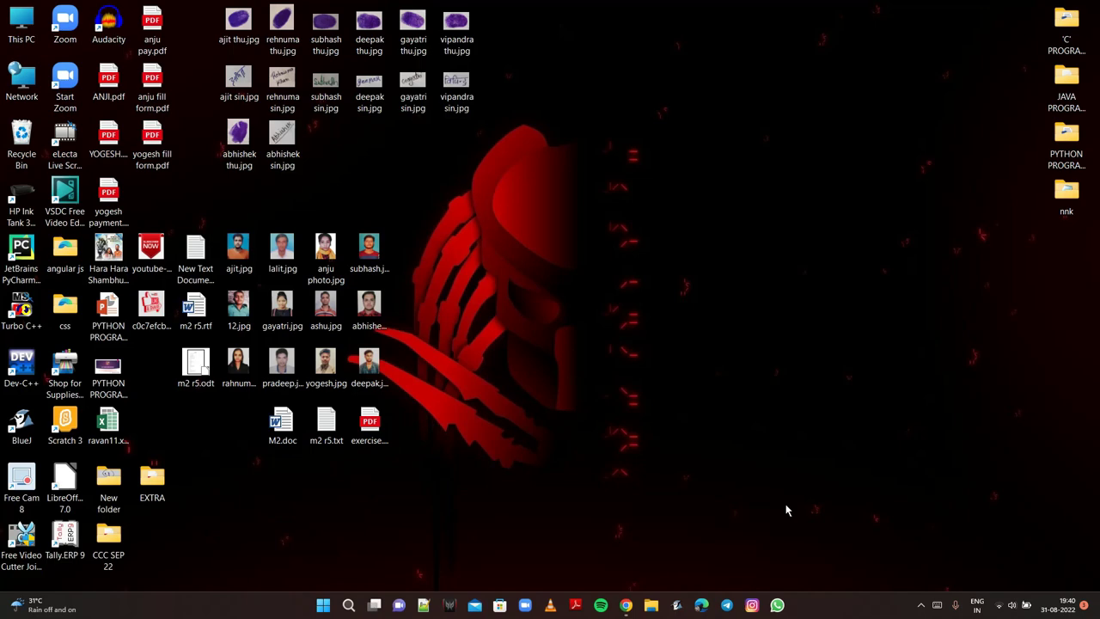
- Launch Excel 2013 from taskbar search, dismiss the activation notice and start a blank workbook
left_click(348, 605)
left_click(402, 450)
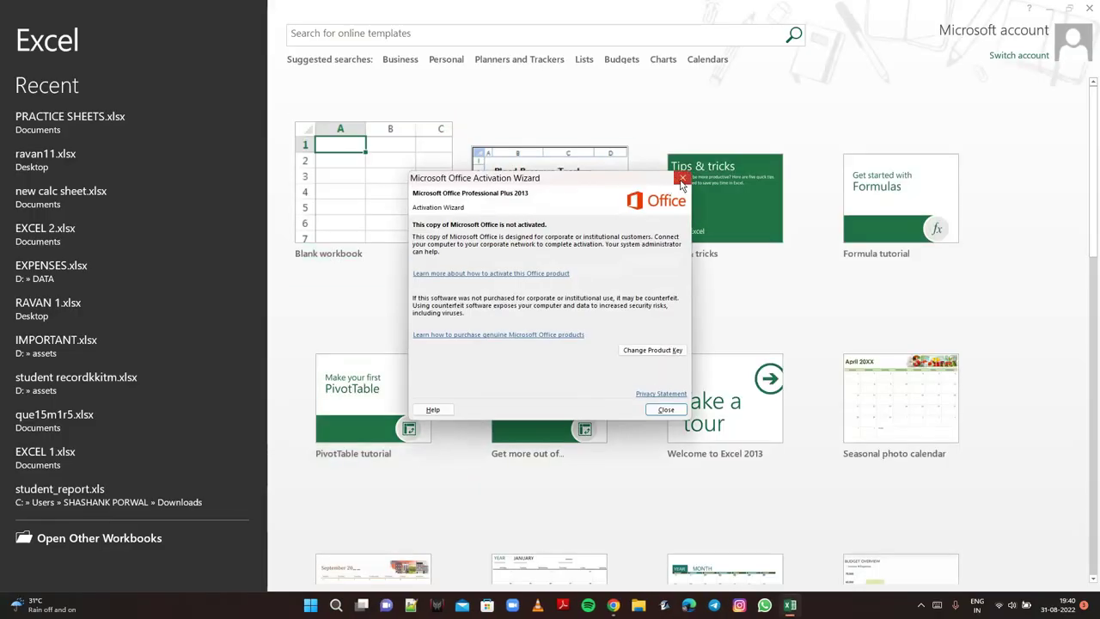
left_click(682, 179)
left_click(418, 193)
left_click(416, 188)
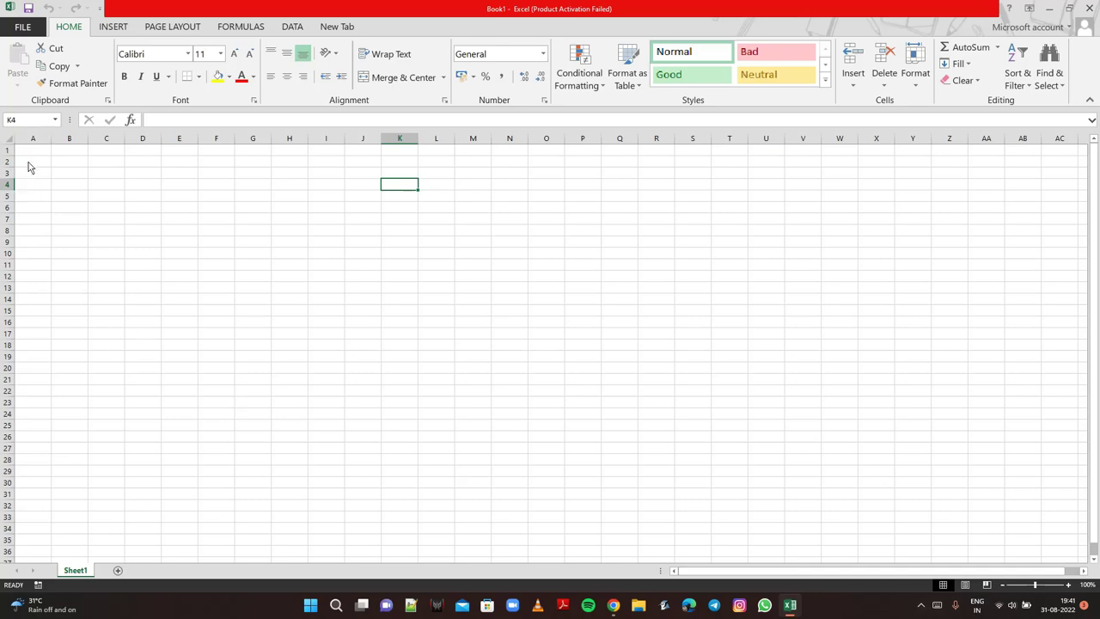
- Merge and centre A2:J4 and type the title 'VISITOR DATA RECORD'
mouse_move(28, 163)
left_mouse_down()
mouse_move(399, 190)
mouse_move(380, 189)
left_mouse_up()
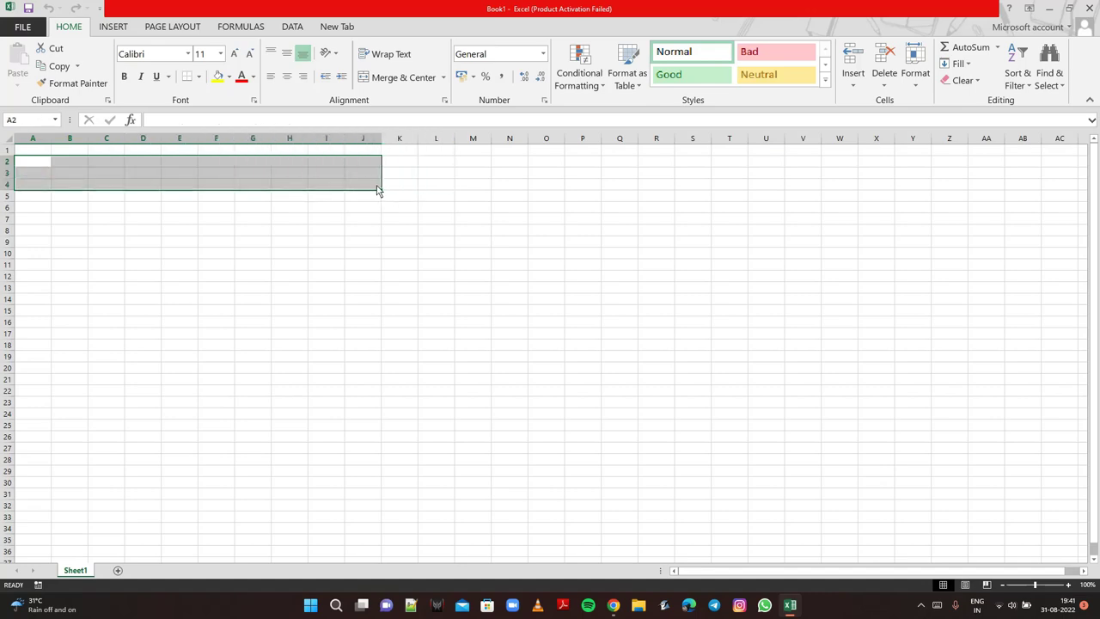
left_click(408, 82)
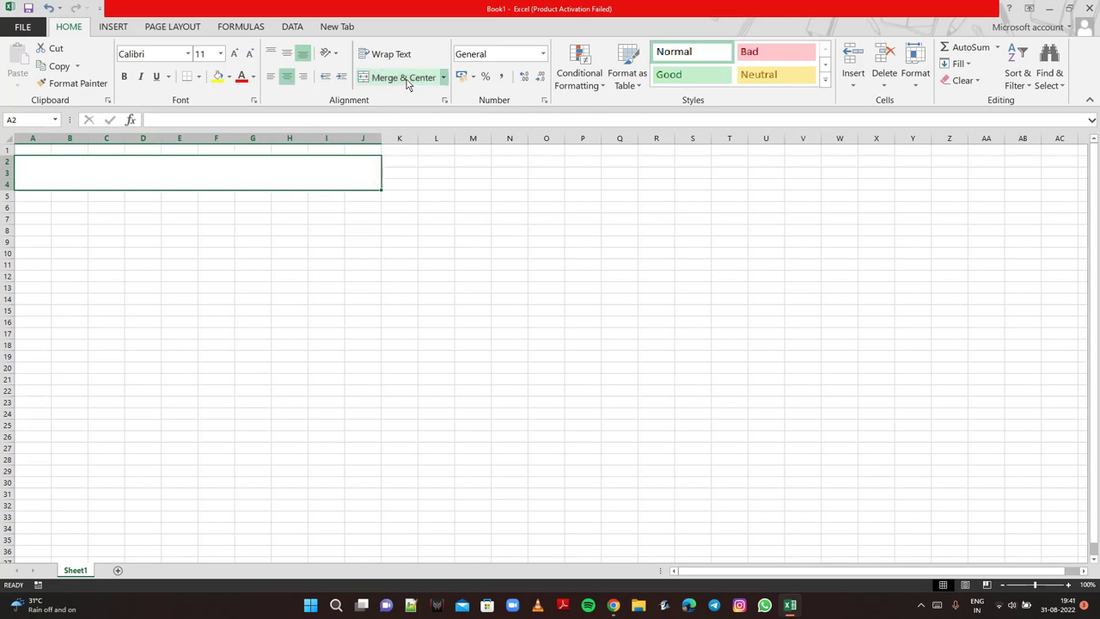
type("vii")
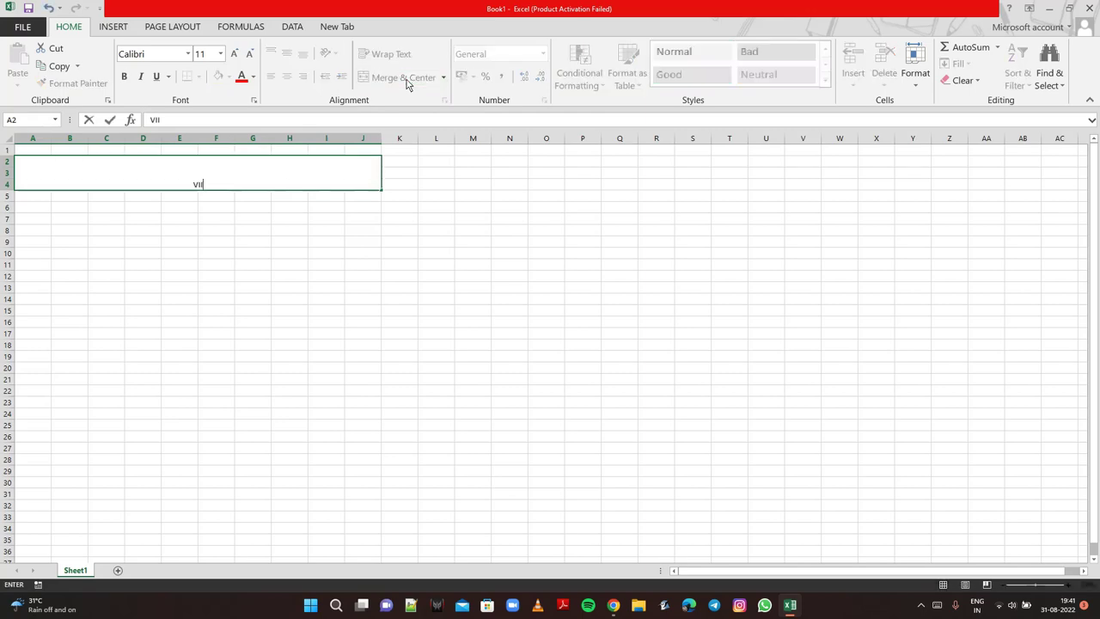
type("TOR")
key("BackSpace")
key("BackSpace")
key("BackSpace")
key("BackSpace")
type("SITOR ")
type("D")
type("ATA R")
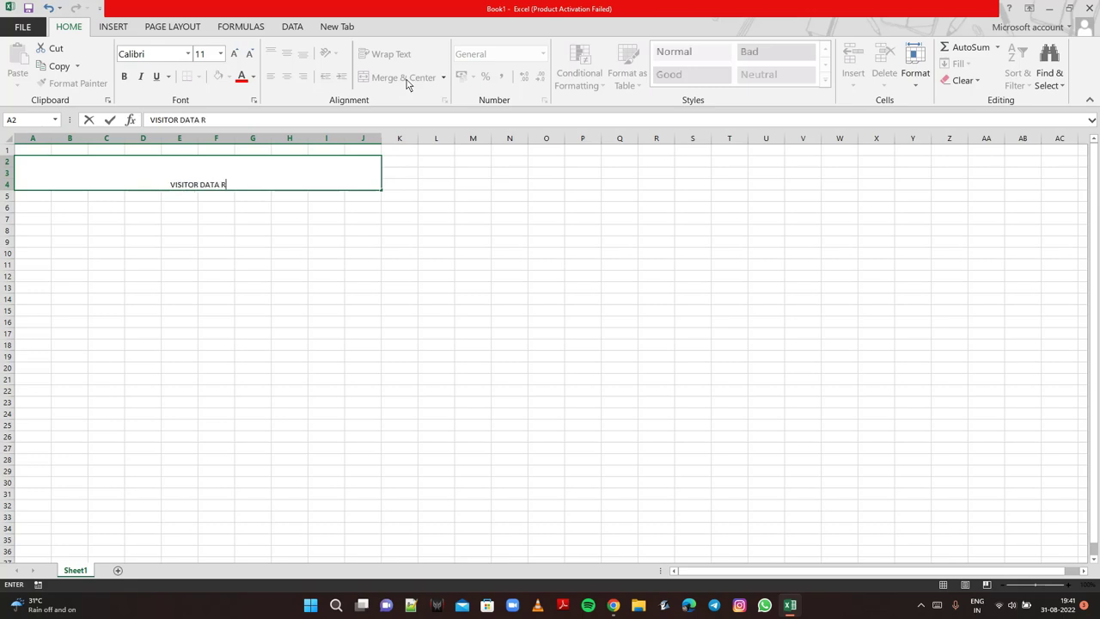
type("ECORD")
- Make the title bold and enlarge its font to 36 pt
left_click_drag(244, 185, 147, 191)
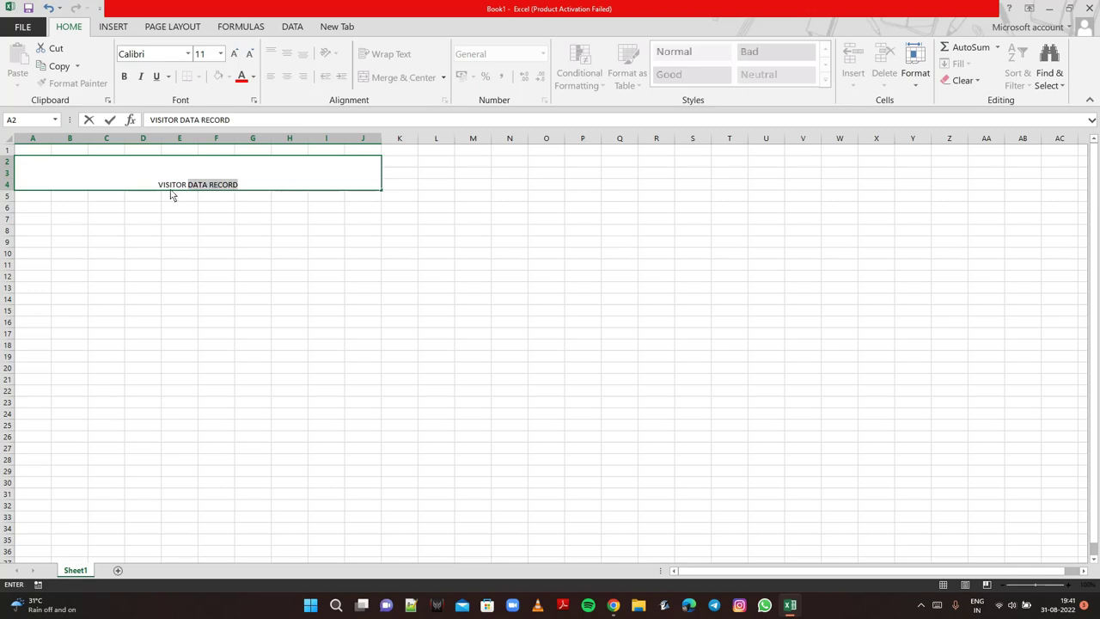
left_click(124, 78)
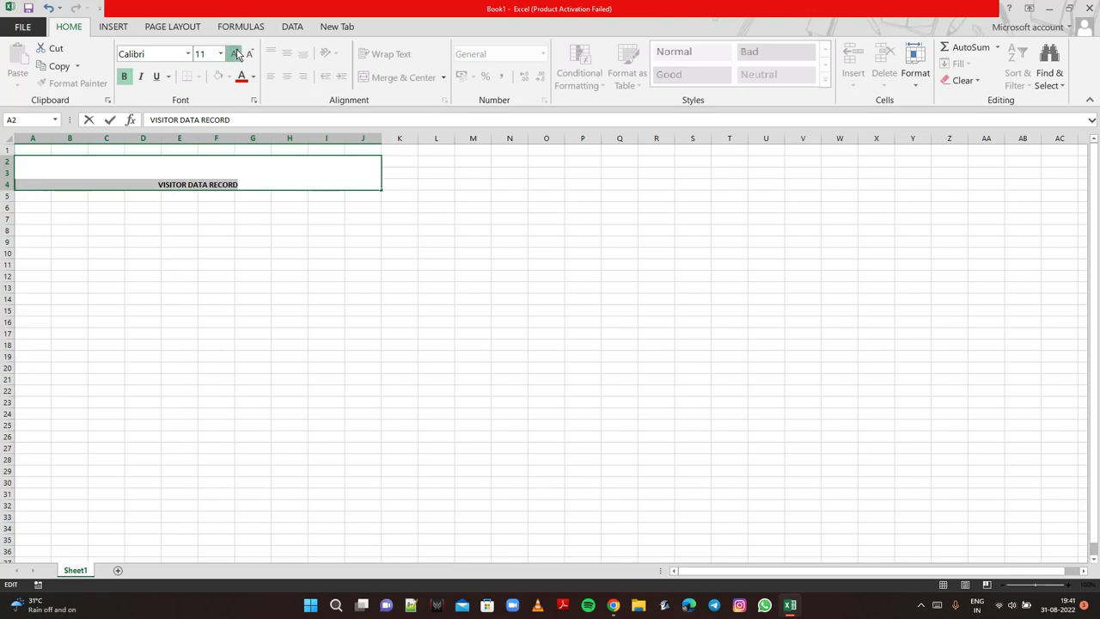
left_click(236, 53)
left_click(236, 54)
left_click(236, 53)
double_click(237, 53)
double_click(236, 53)
double_click(237, 54)
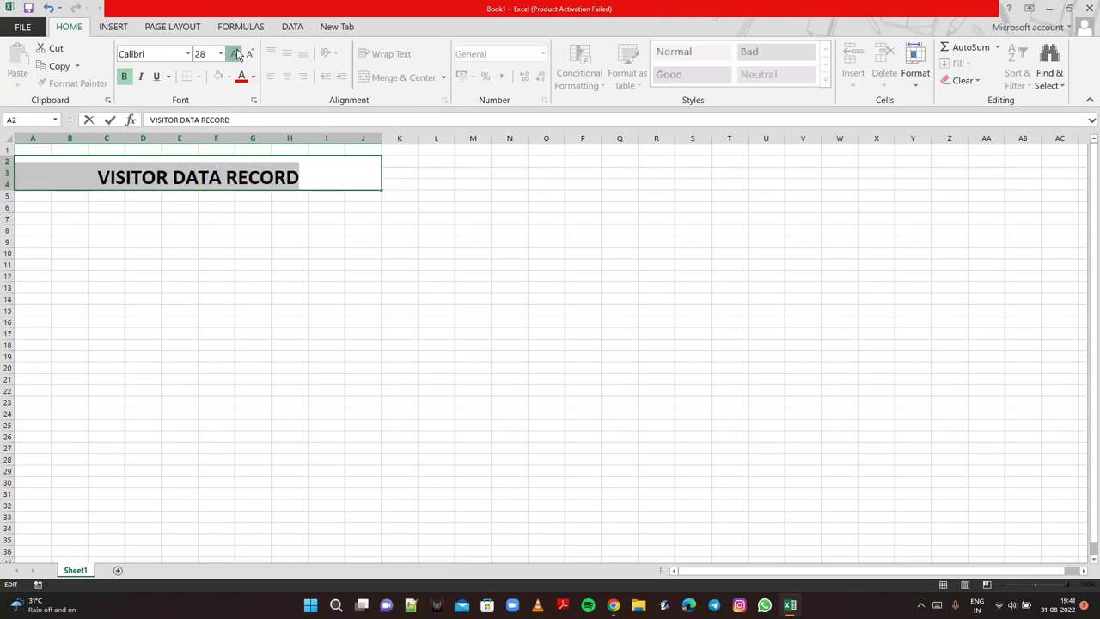
left_click(236, 53)
left_click(236, 53)
left_click(250, 53)
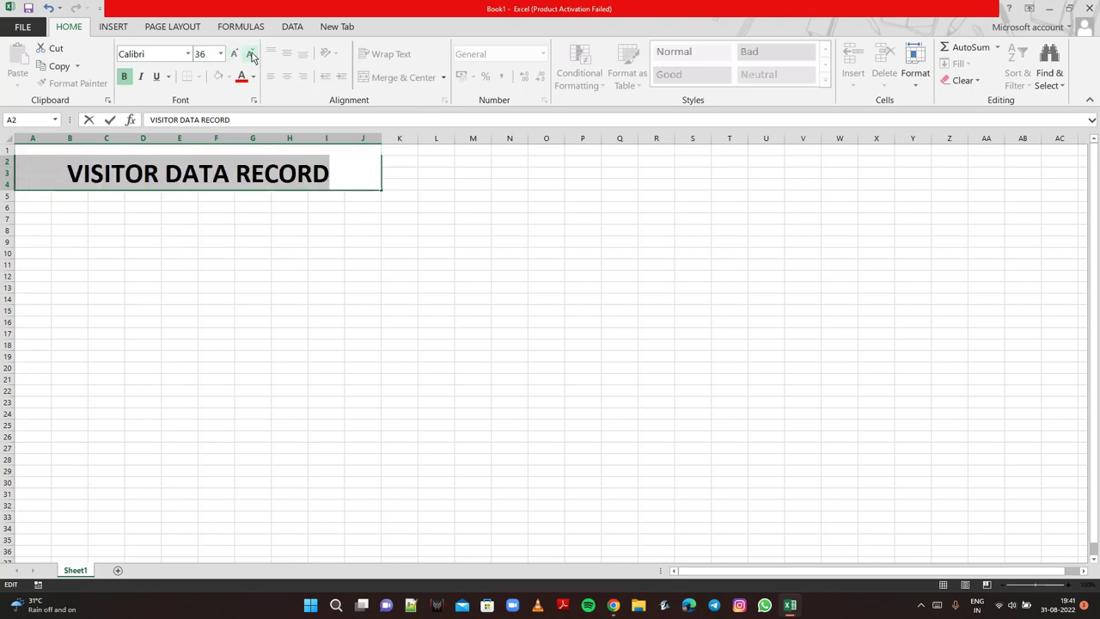
left_click(32, 202)
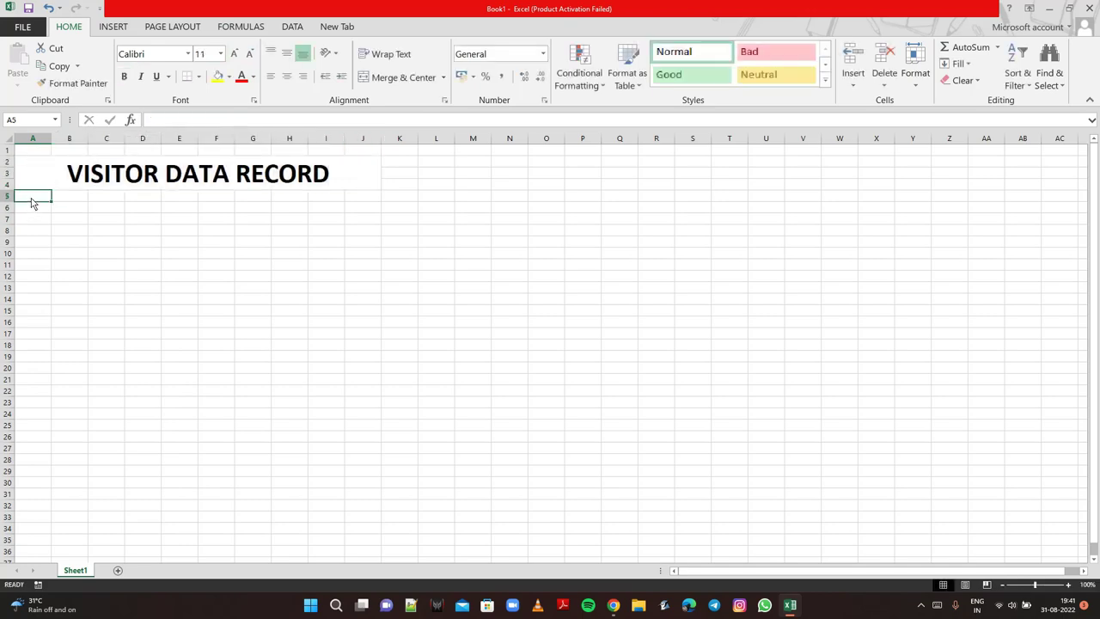
- Enter the headings S.No., Date and Time in A5:C5
type("S")
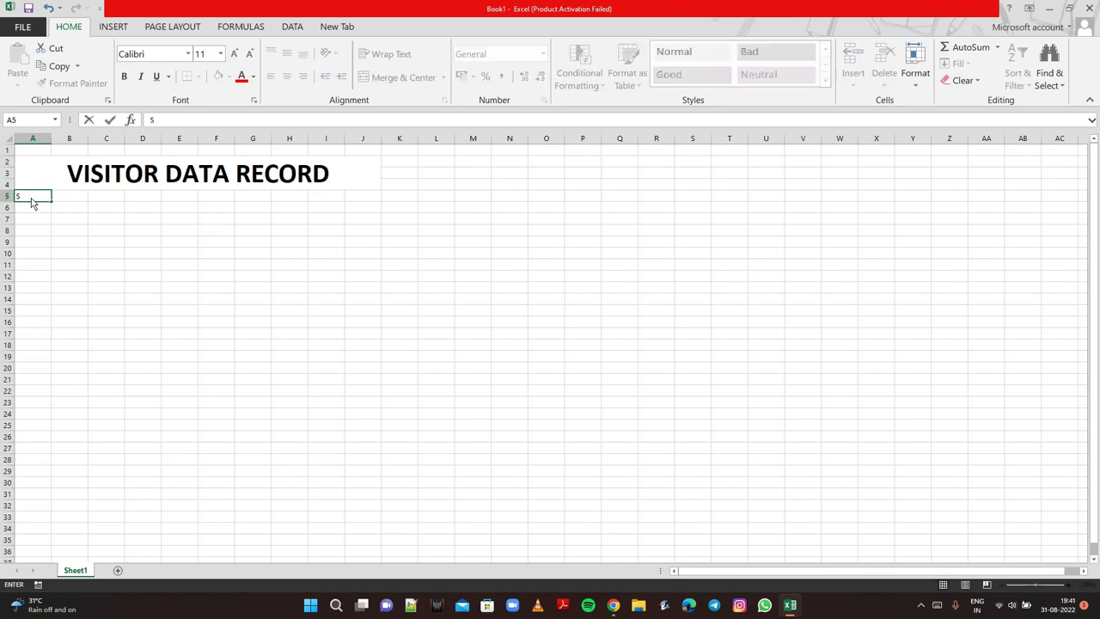
type(".No.")
key("Tab")
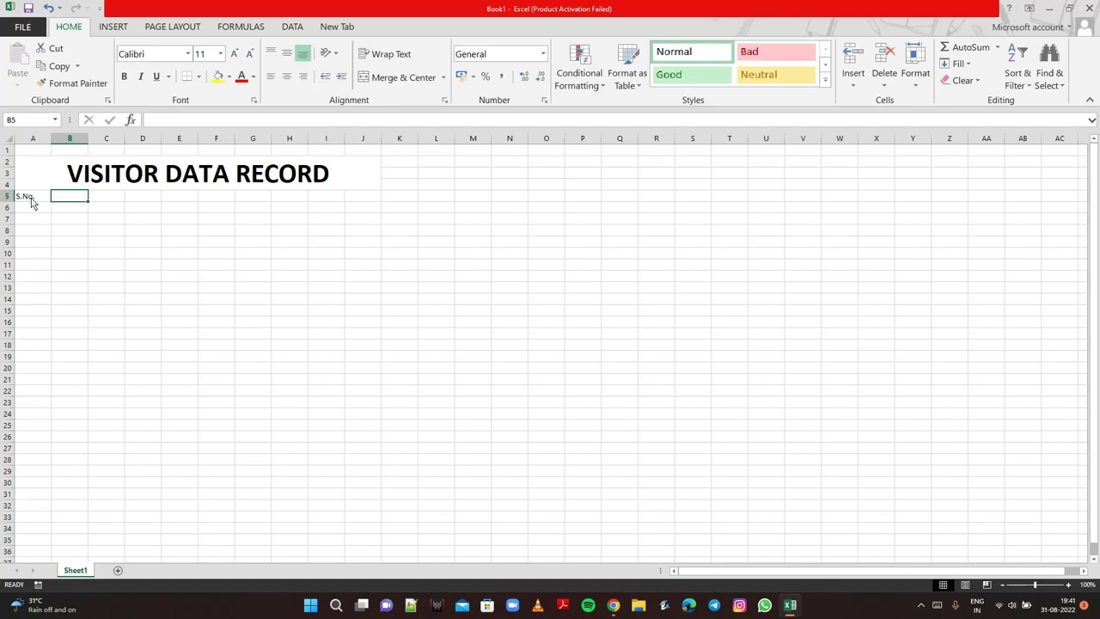
type("D")
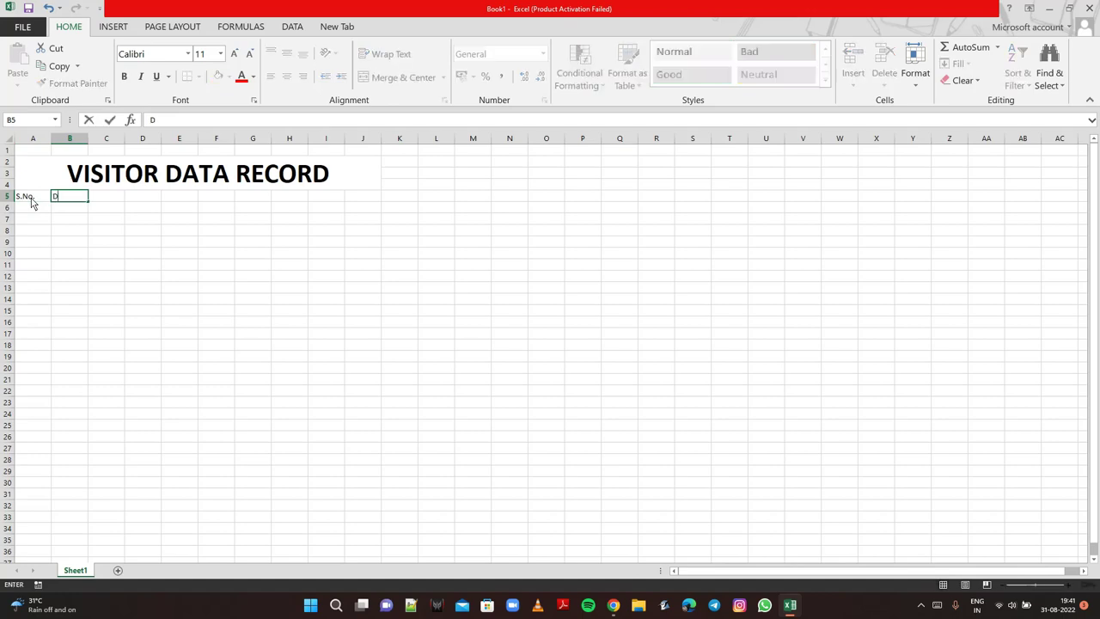
type("ate ")
type("Time")
key("BackSpace")
key("BackSpace")
key("BackSpace")
key("BackSpace")
key("BackSpace")
key("Tab")
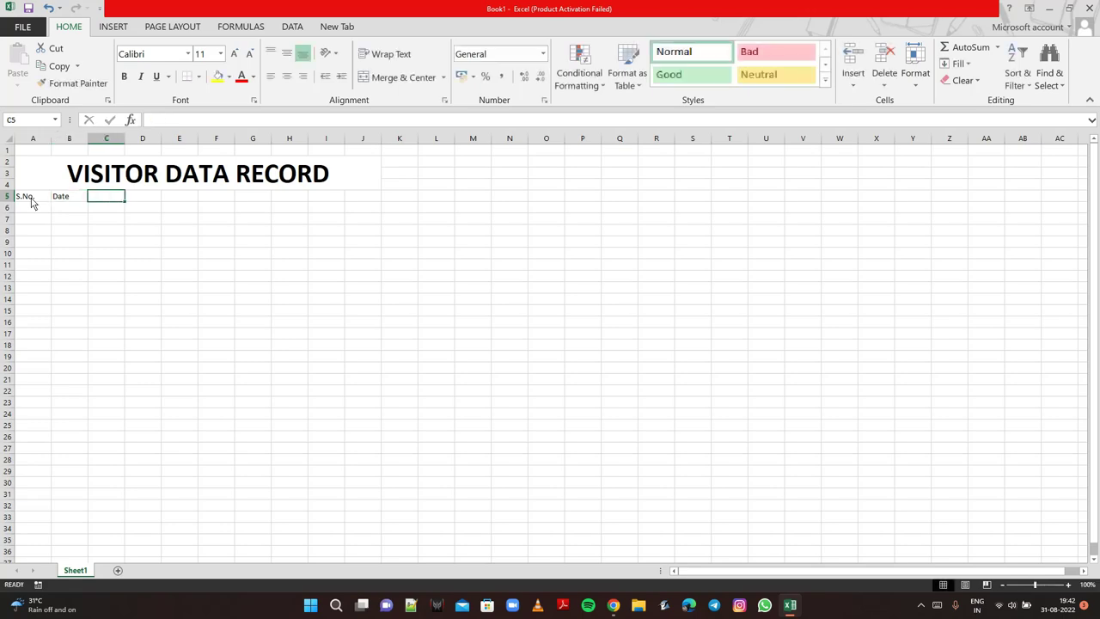
type("Time")
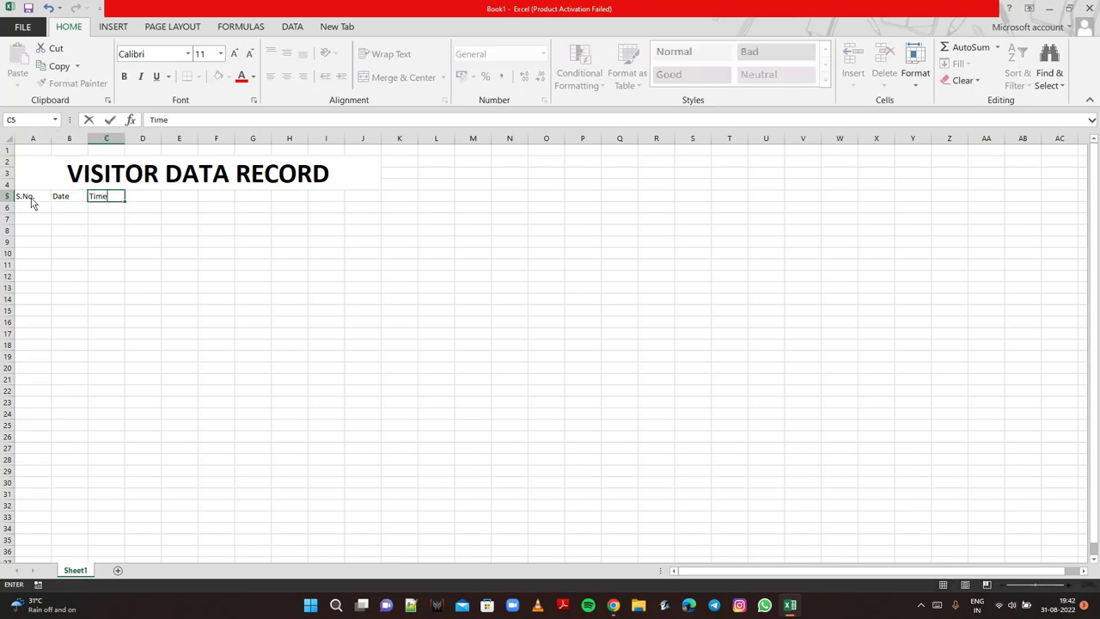
key("Tab")
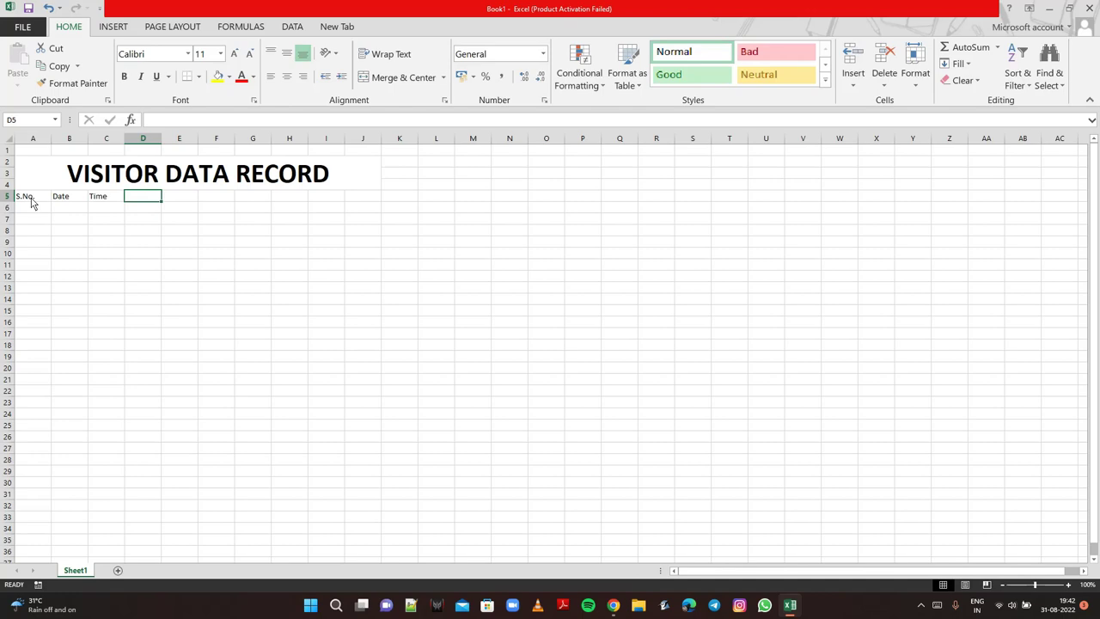
- Enter Visitor Name, Visitors With and Remark in D5:F5, then select A5:F5
type("Visi")
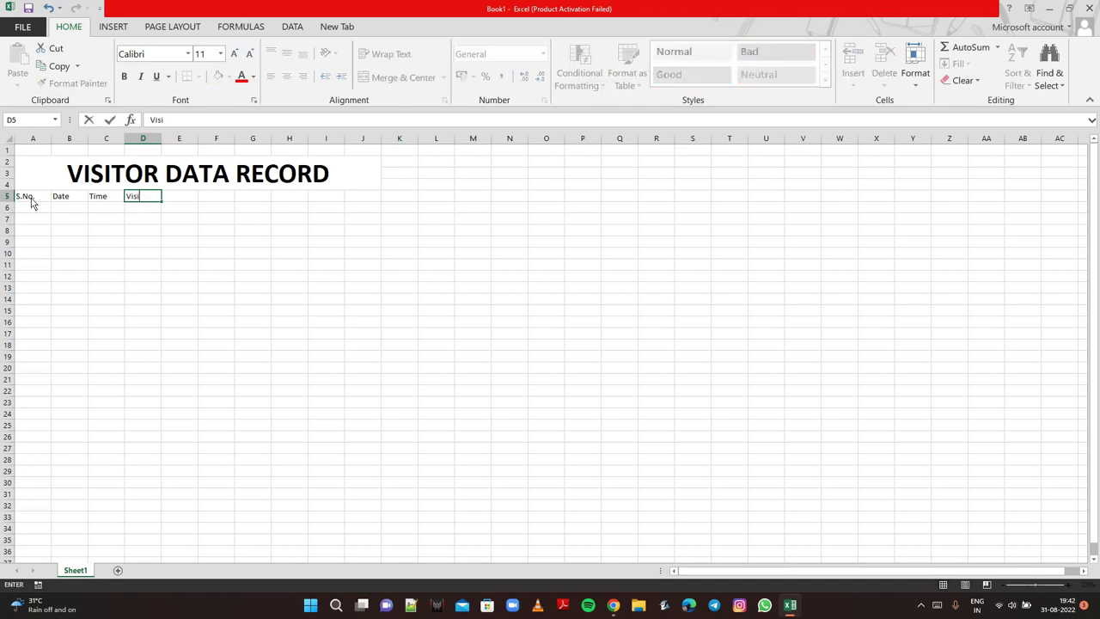
type("tor N")
type("ame")
key("Tab")
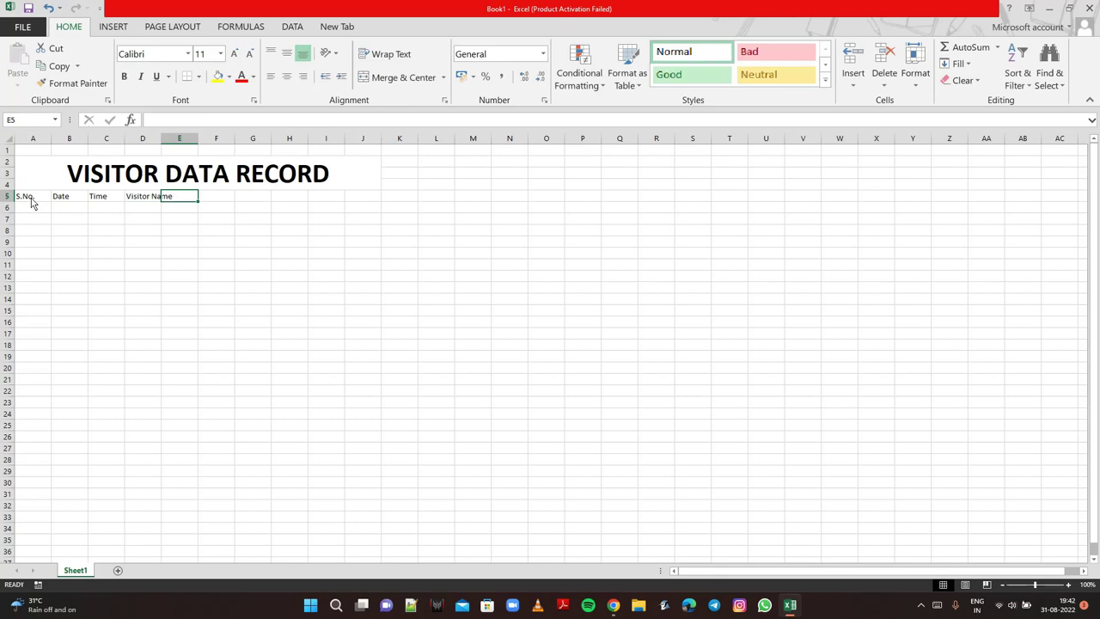
type("V")
type("isito")
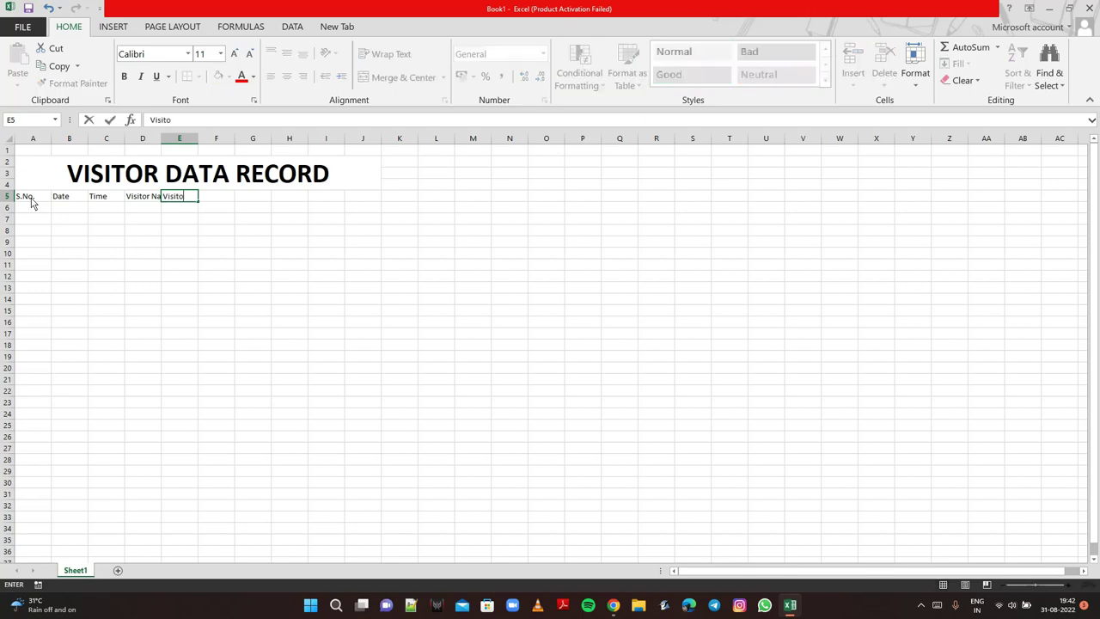
type("rs ")
type("With")
key("Tab")
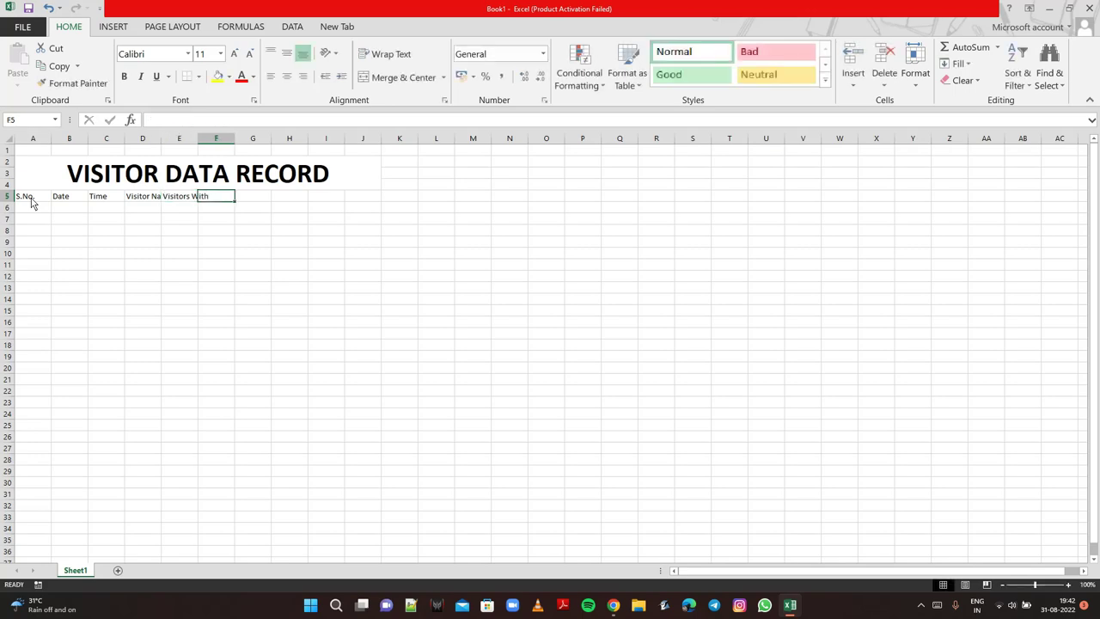
type("RE")
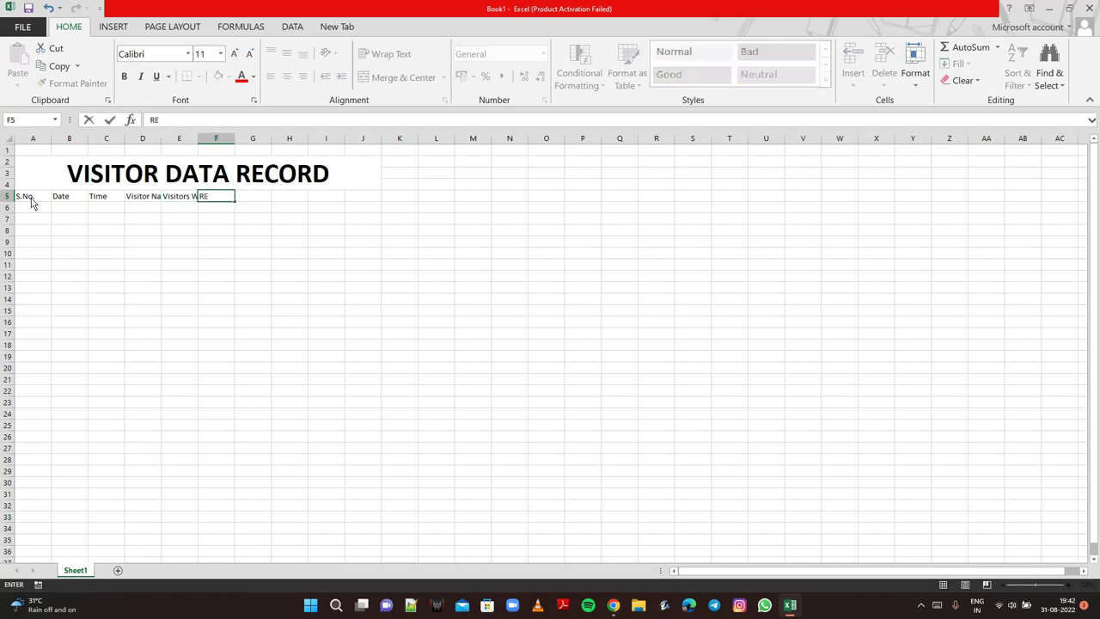
key("BackSpace")
type("e")
type("mark")
mouse_move(34, 197)
left_mouse_down()
mouse_move(181, 212)
mouse_move(221, 196)
left_mouse_up()
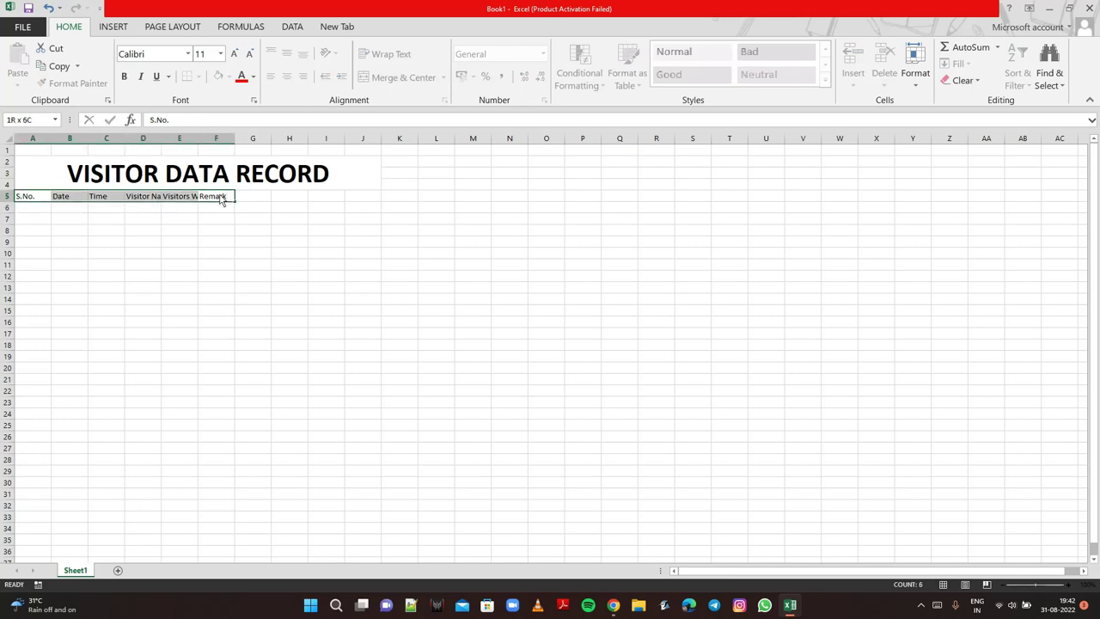
- AutoFit the widths of columns A to F to their row 5 headings
left_click(917, 74)
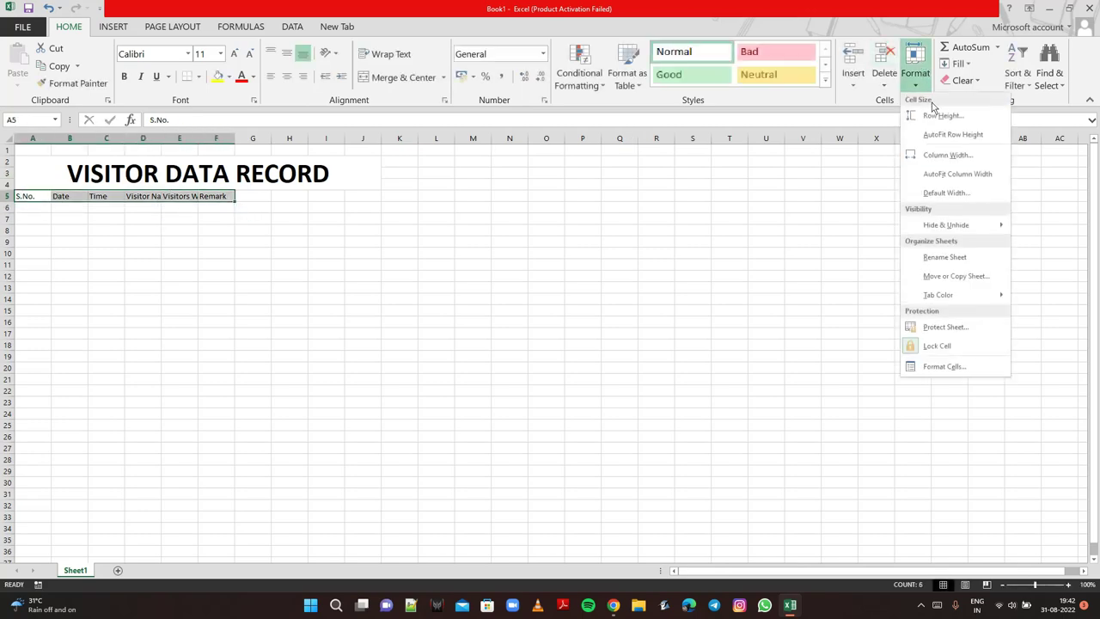
left_click(957, 175)
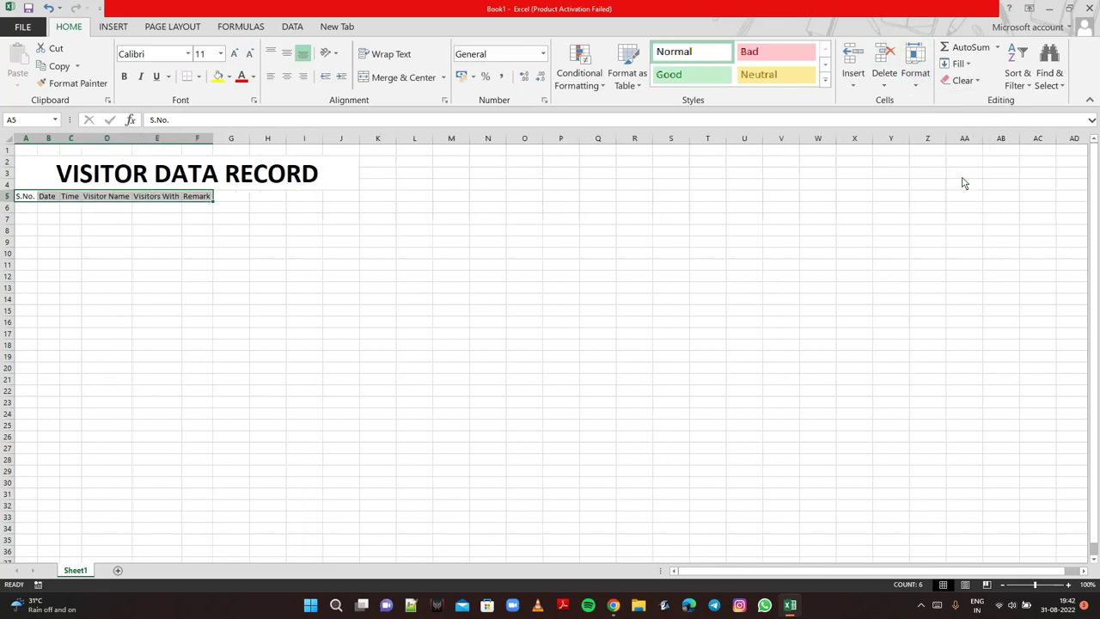
left_click(19, 211)
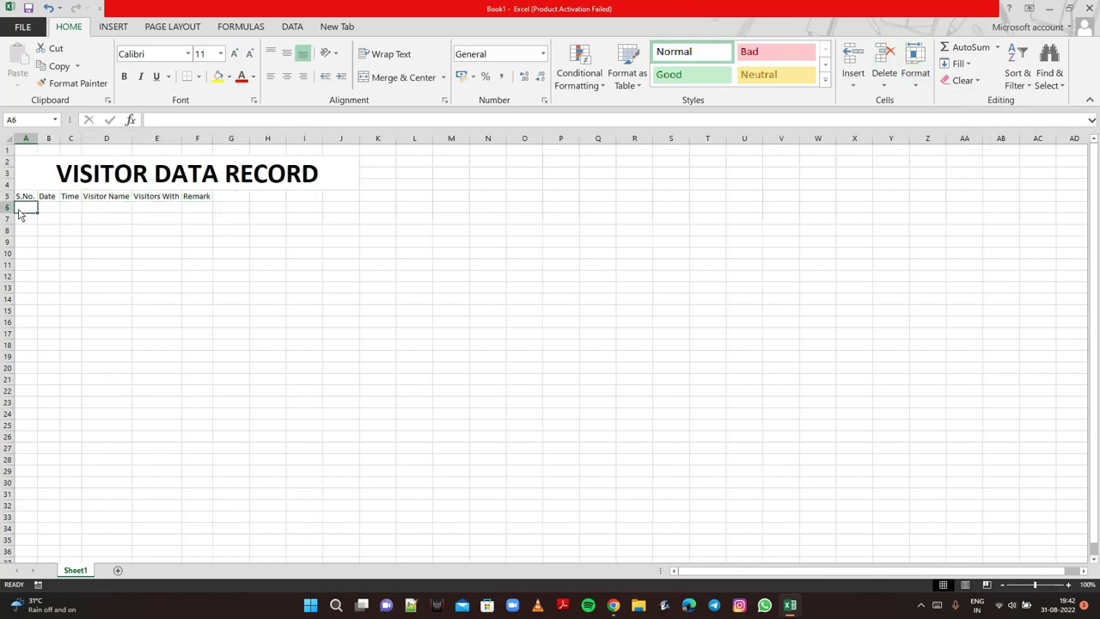
- Type serial numbers 1 to 5 into A6:A10
type("1")
key("Return")
type("2")
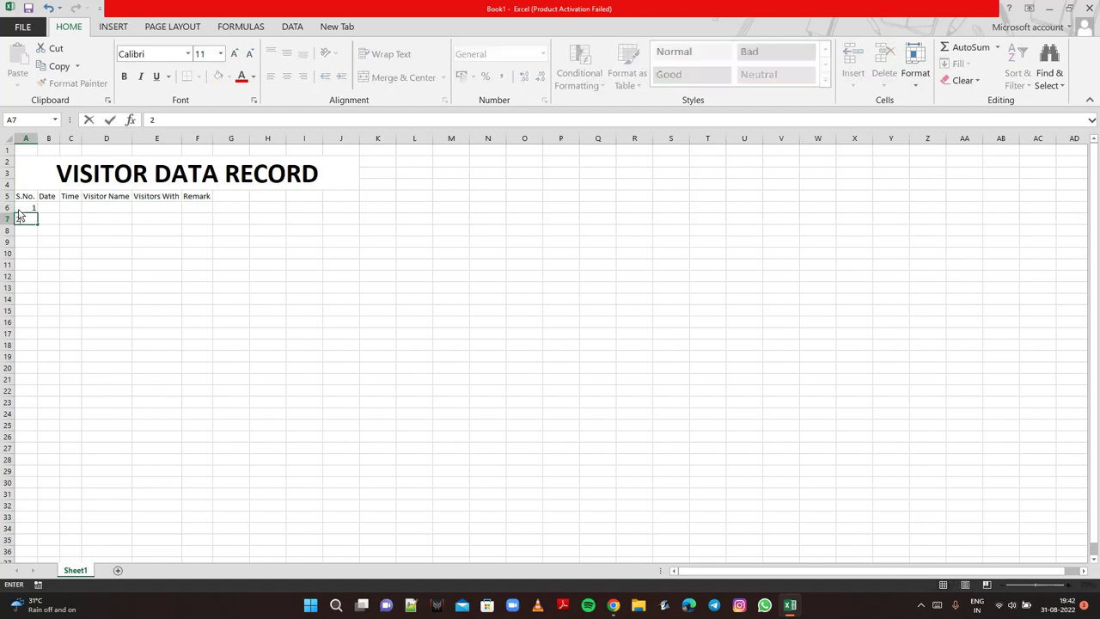
key("Return")
type("3")
key("Return")
type("4")
key("Return")
type("5")
key("Return")
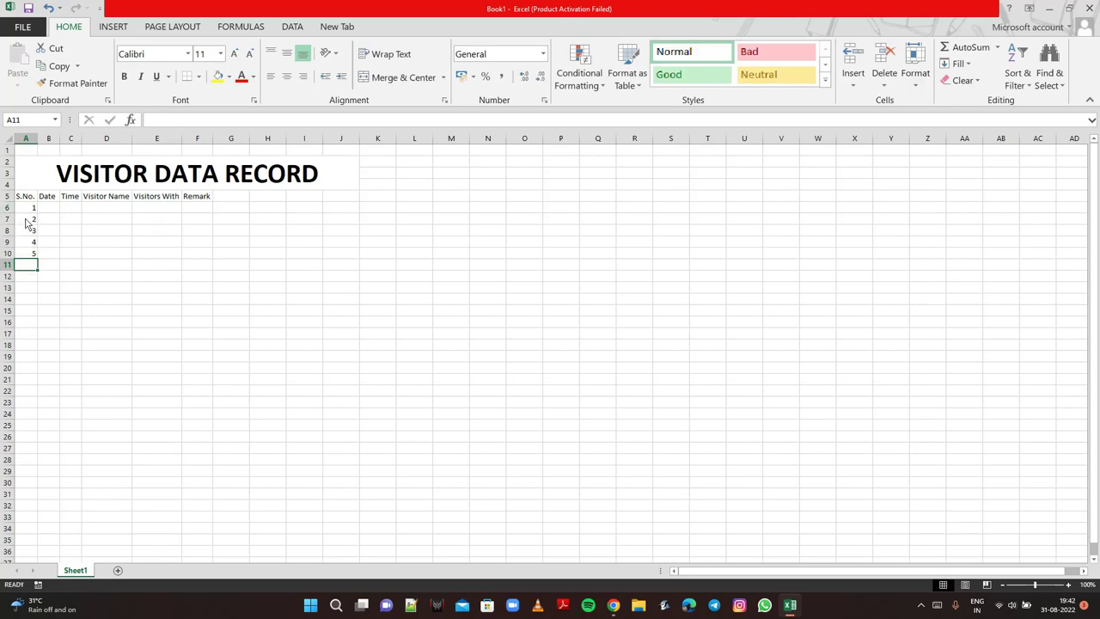
- Fill the serial numbers down to 13 in A18 and widen the Date column
mouse_move(32, 210)
left_mouse_down()
mouse_move(46, 411)
mouse_move(40, 354)
left_mouse_up()
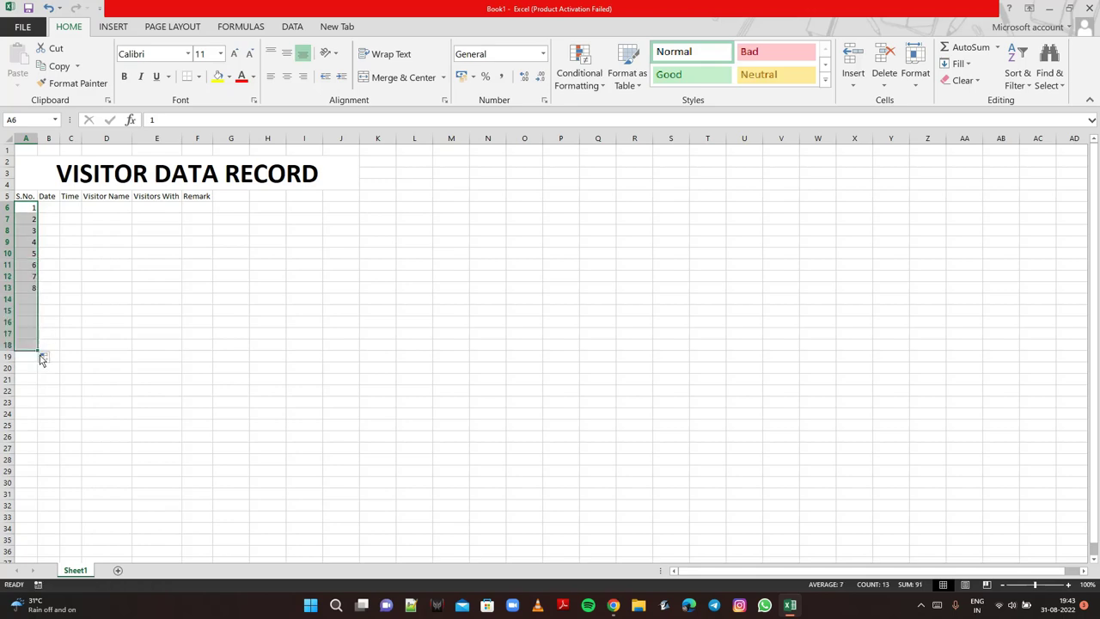
left_click(51, 211)
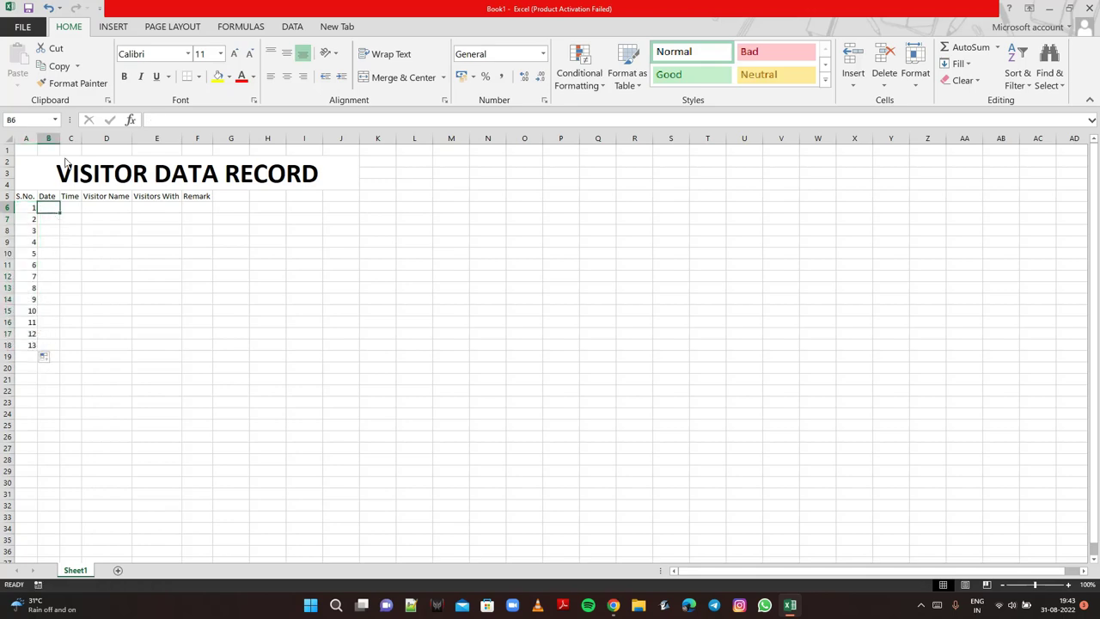
left_click_drag(60, 138, 98, 144)
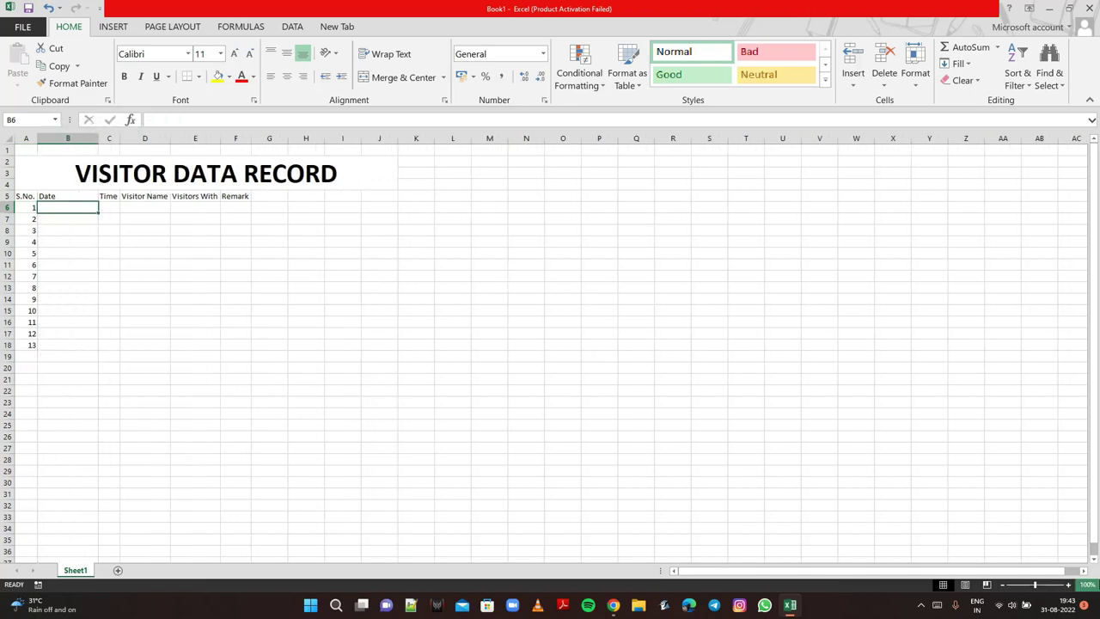
- Zoom the sheet in to about 190% with the zoom slider's + button
left_click(1070, 585)
left_click(1069, 585)
left_click(1069, 585)
left_click(1070, 585)
left_click(1069, 585)
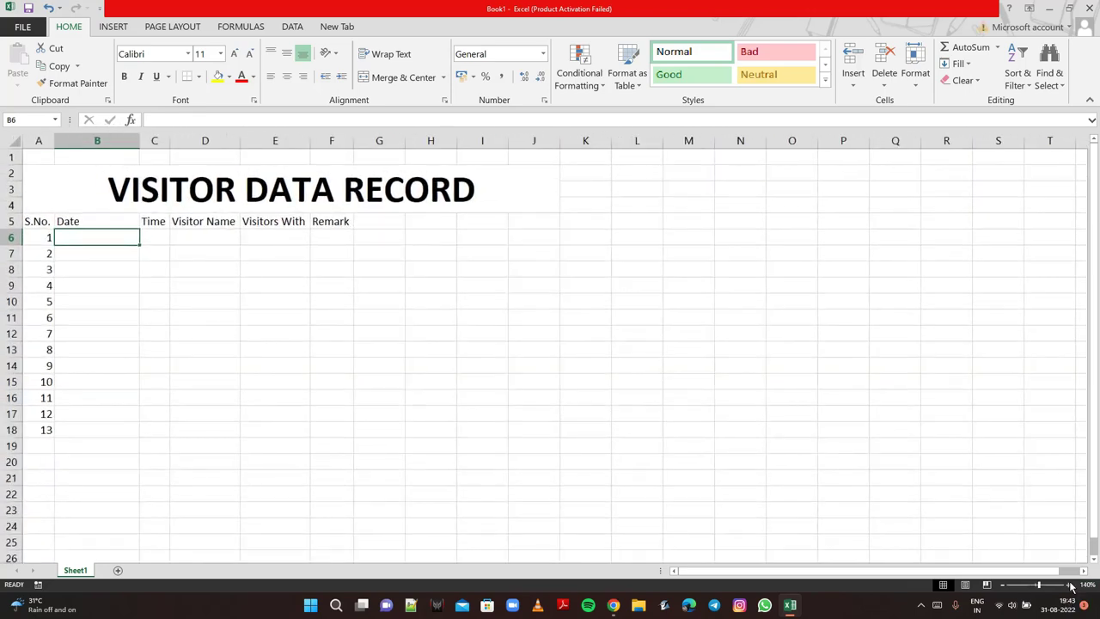
left_click(1069, 585)
left_click(1069, 585)
left_click(1069, 585)
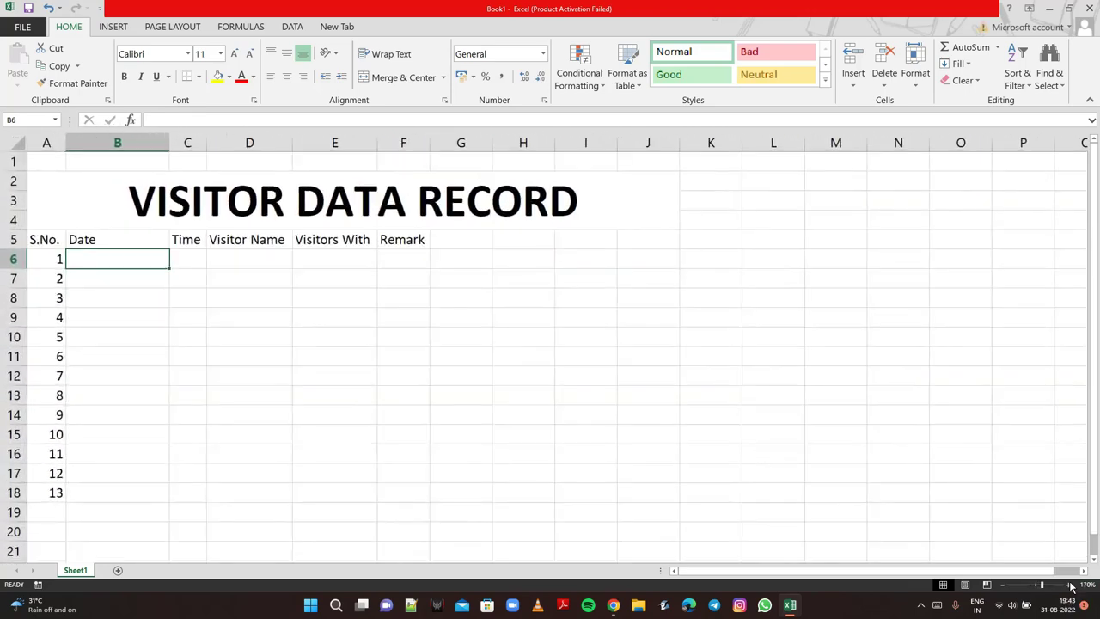
left_click(1070, 585)
left_click(1070, 585)
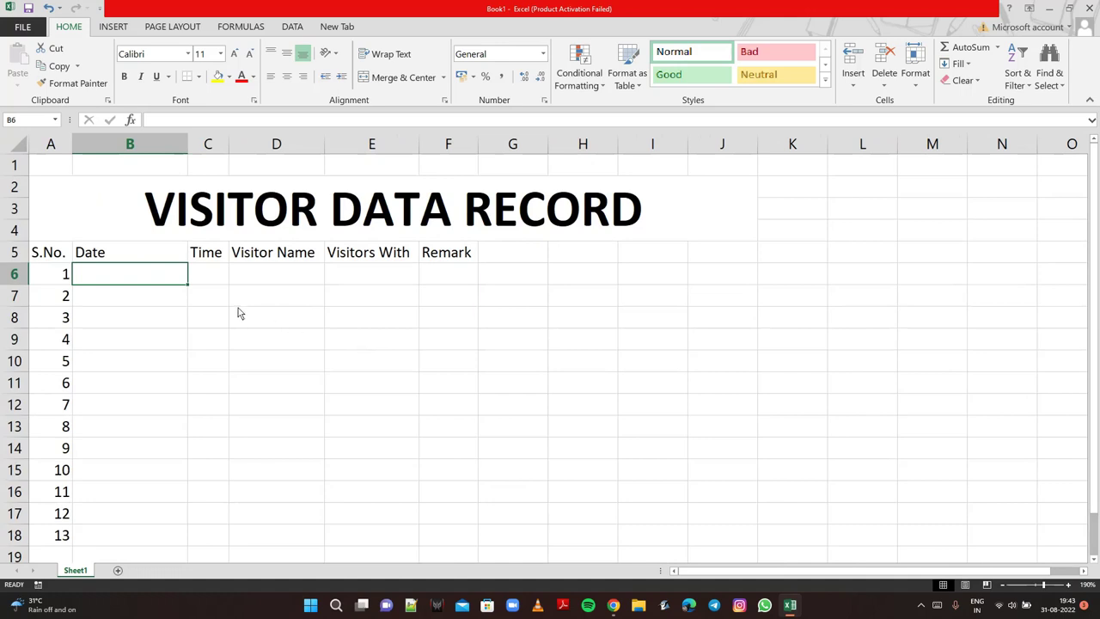
- Enter 5-Feb-2022 in B6 and B7, then fill 05-Feb-22 down through B18
type("5-")
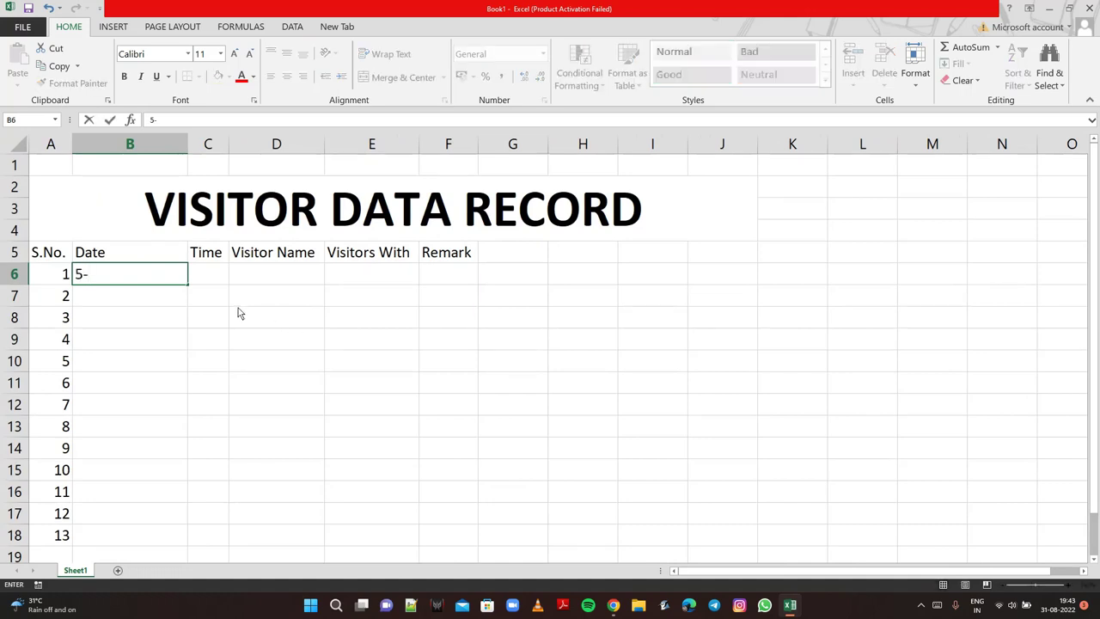
type("F")
type("eb")
type("-")
type("2022")
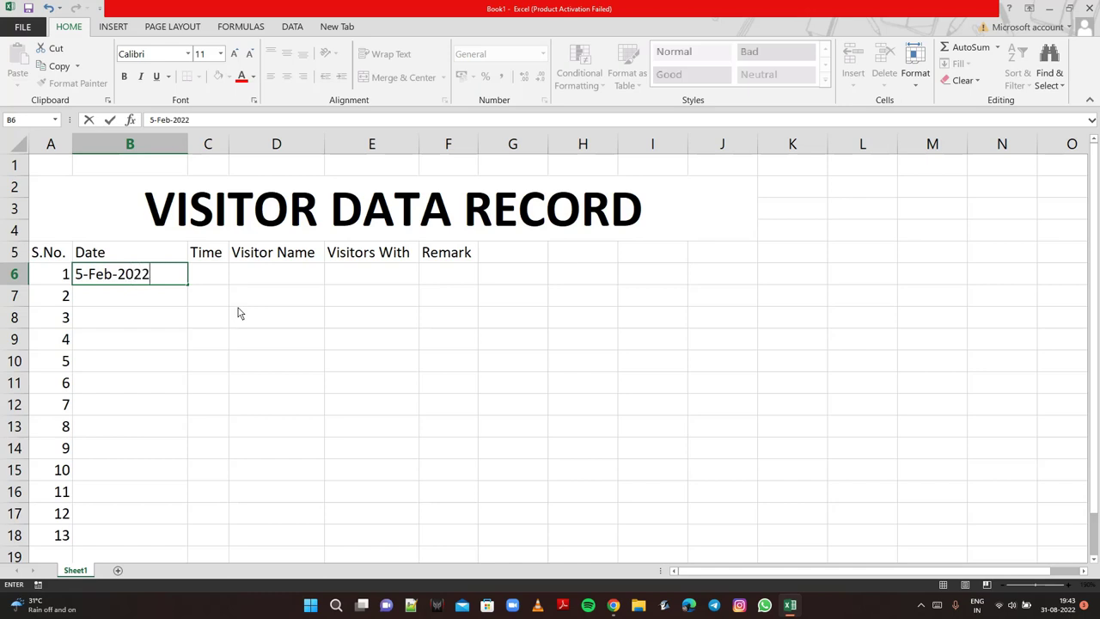
key("Return")
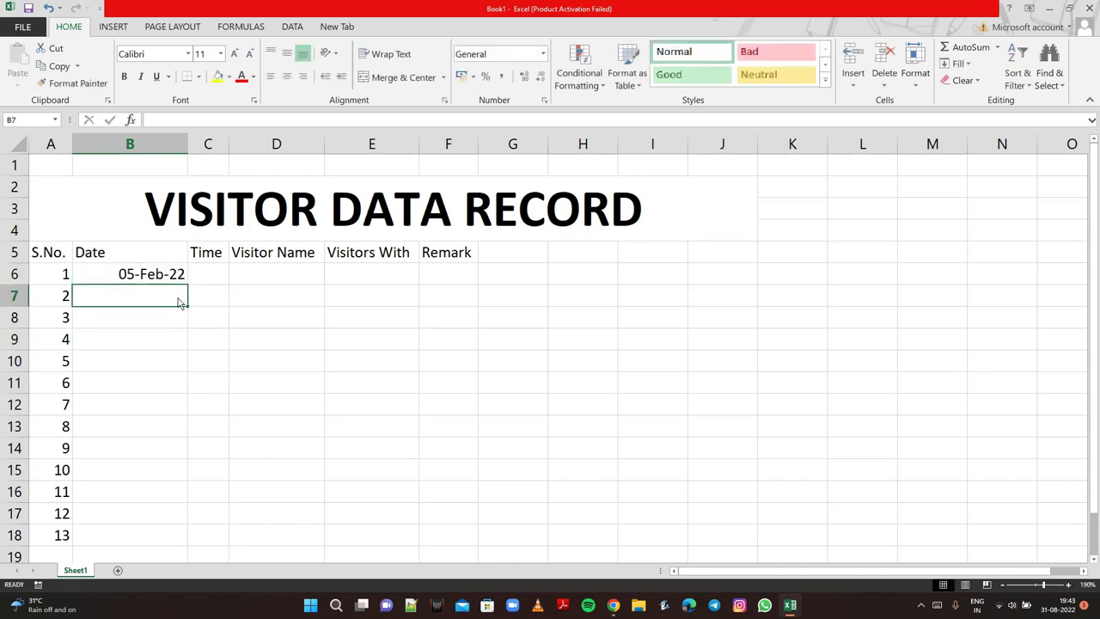
type("5-")
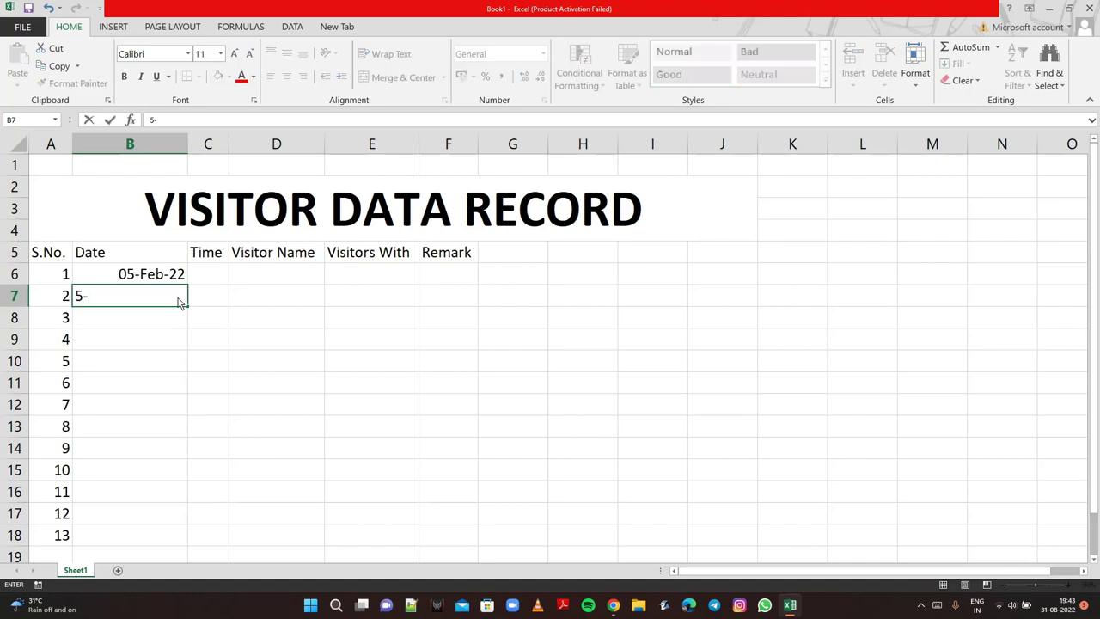
type("Feb")
type("-2022")
key("ctrl+Return")
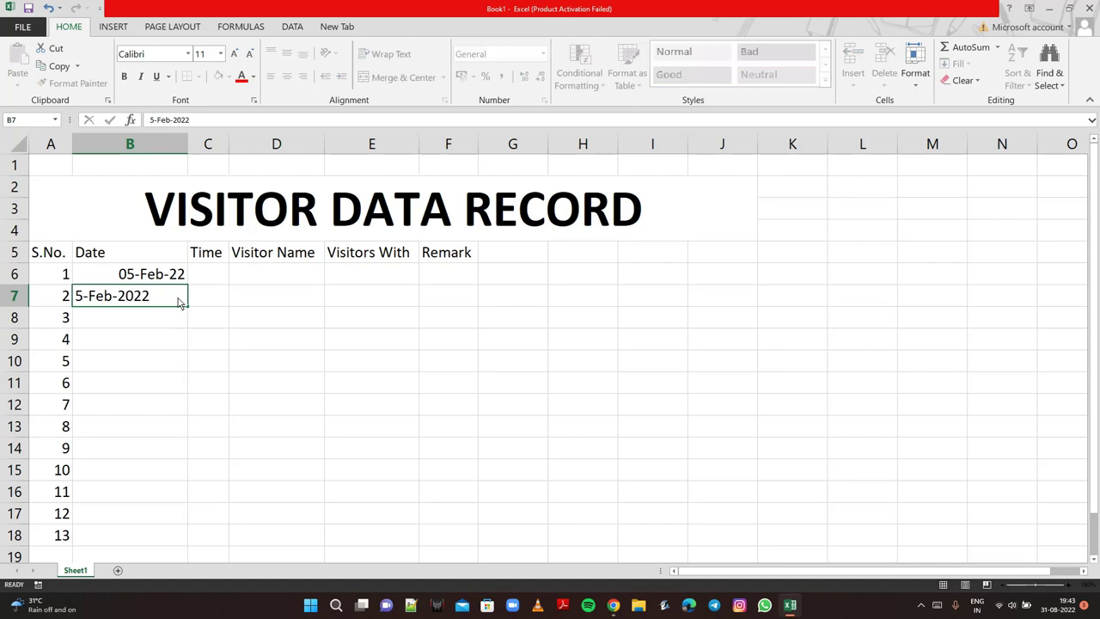
key("Return")
left_click_drag(129, 275, 139, 299)
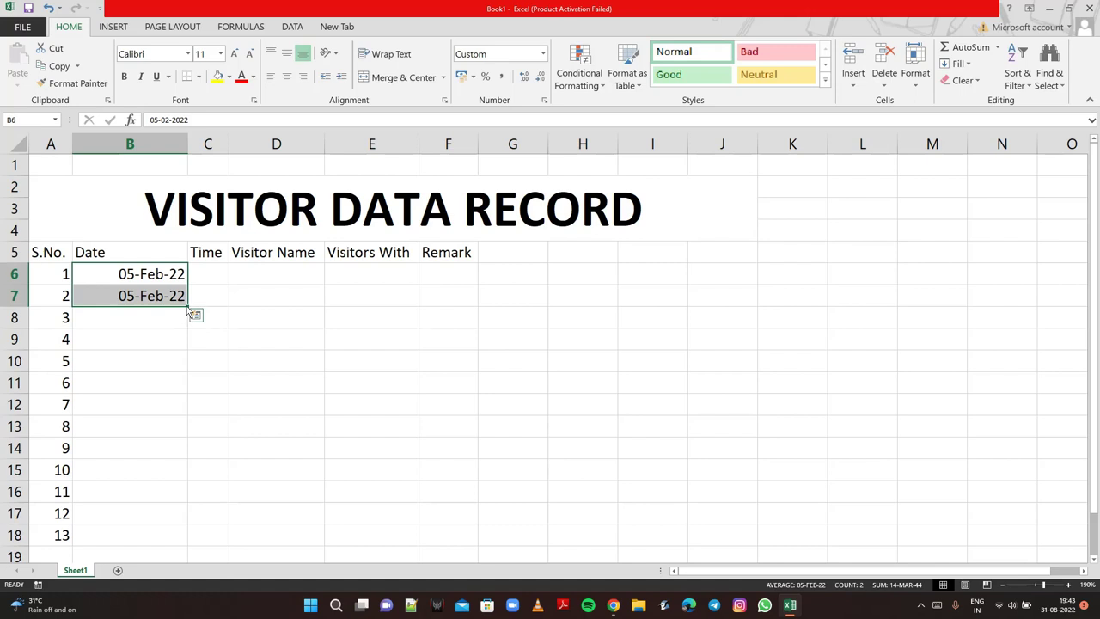
left_click_drag(187, 316, 189, 348)
left_click_drag(188, 441, 154, 410)
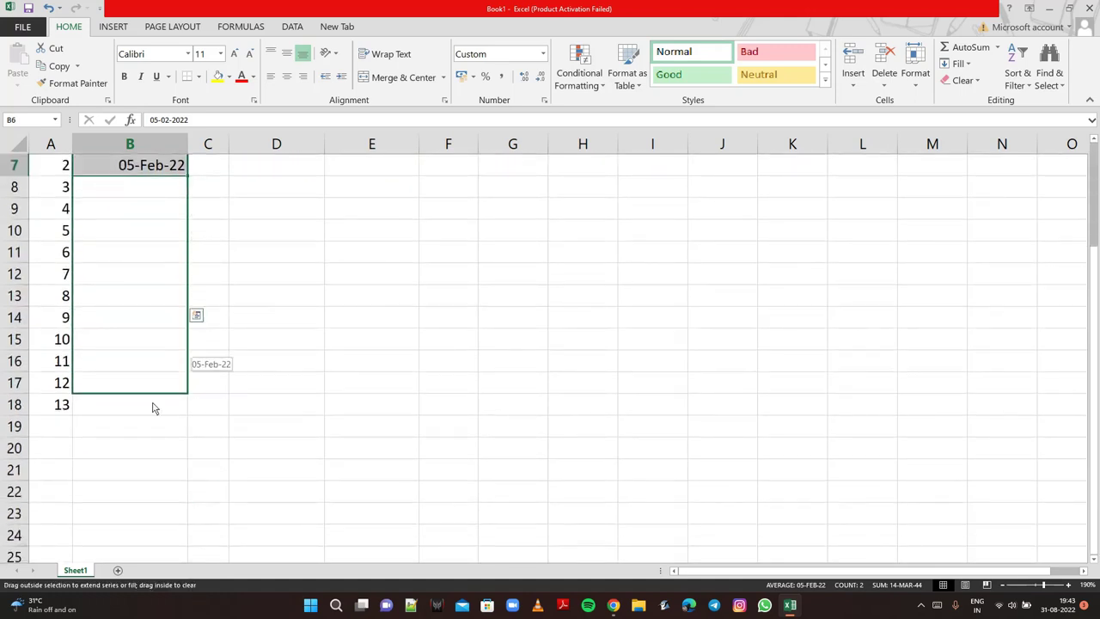
left_click_drag(154, 410, 153, 412)
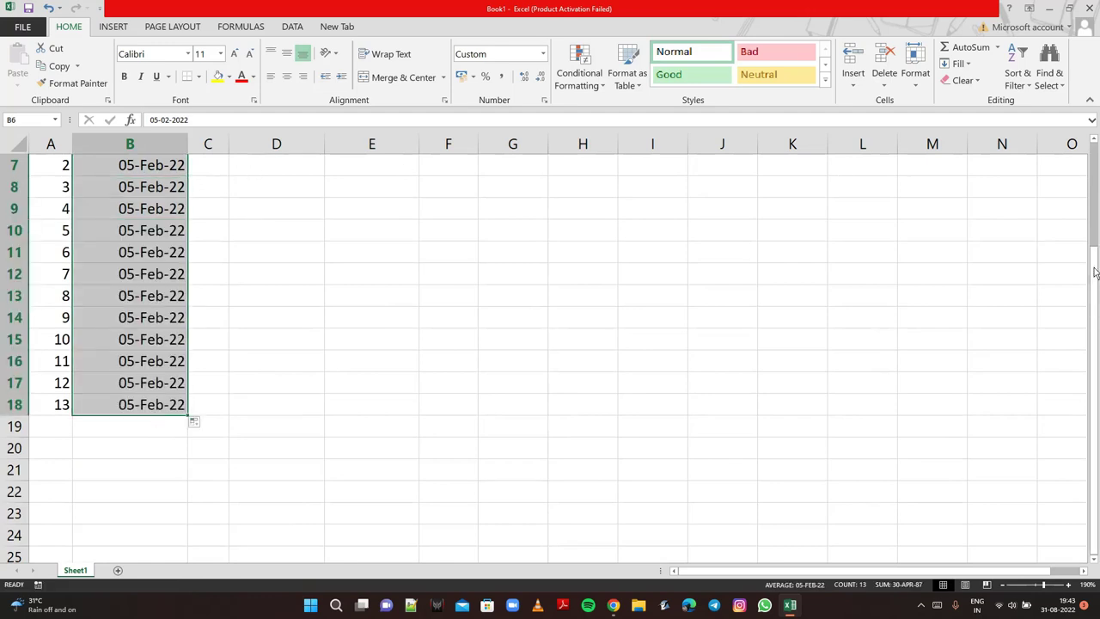
left_click_drag(1090, 274, 1089, 170)
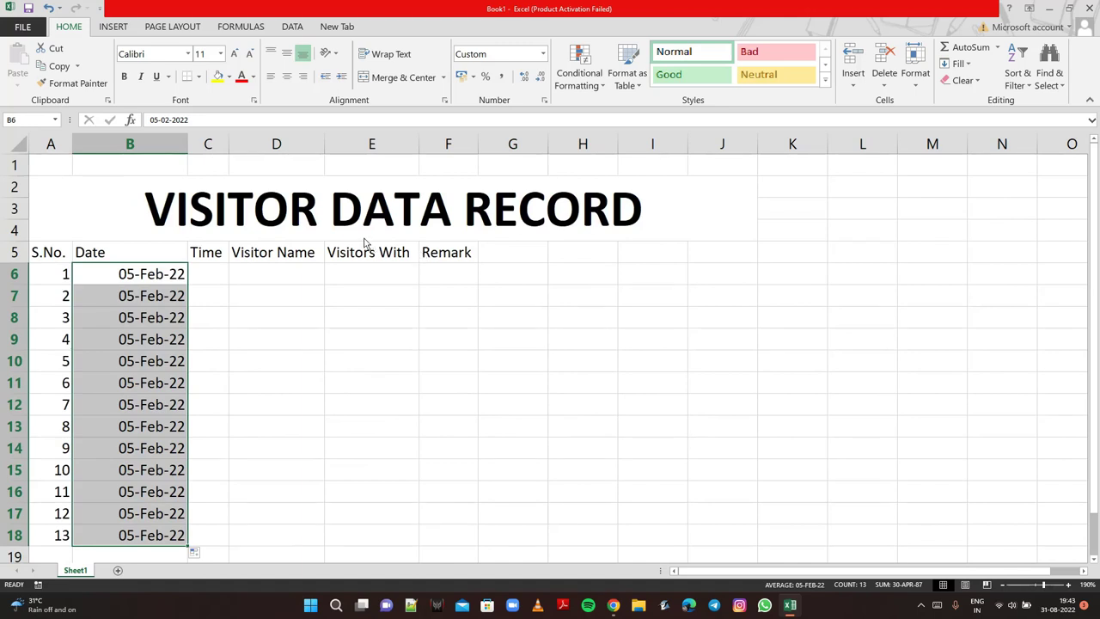
- Change B9 and B10 to 06-Feb-22 and fill that date down through B13
left_click(131, 342)
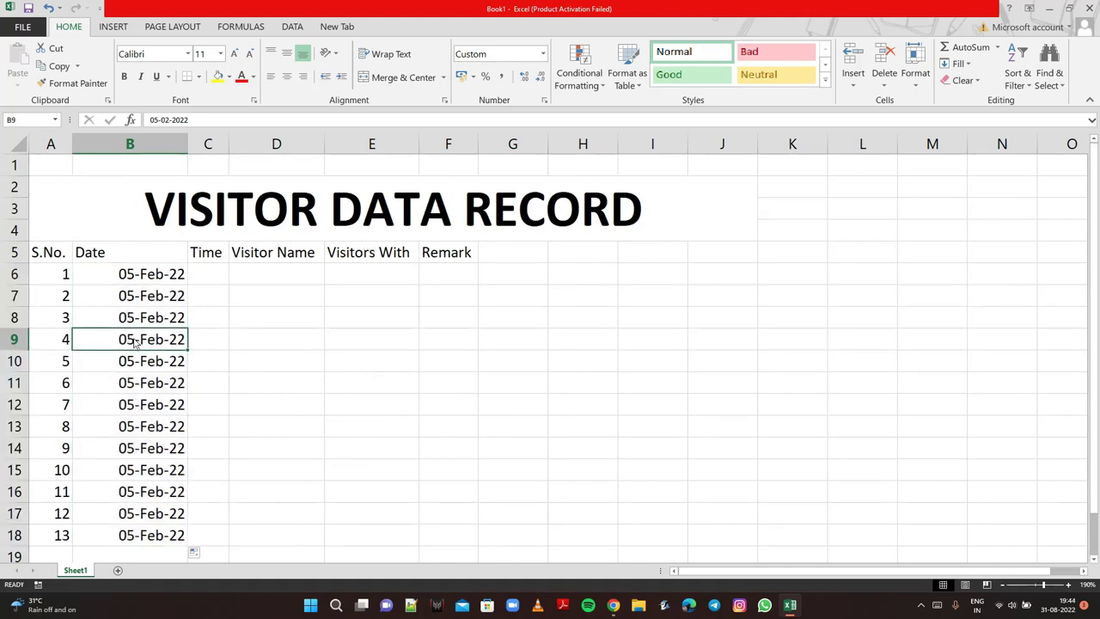
double_click(134, 343)
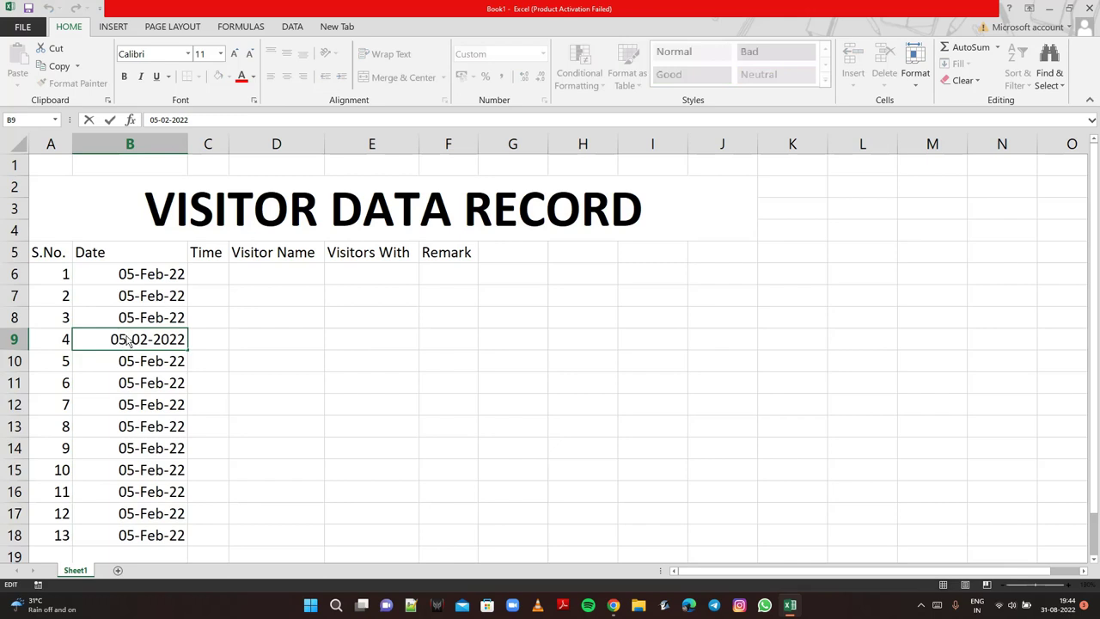
key("BackSpace")
type("6")
key("Escape")
key("Down")
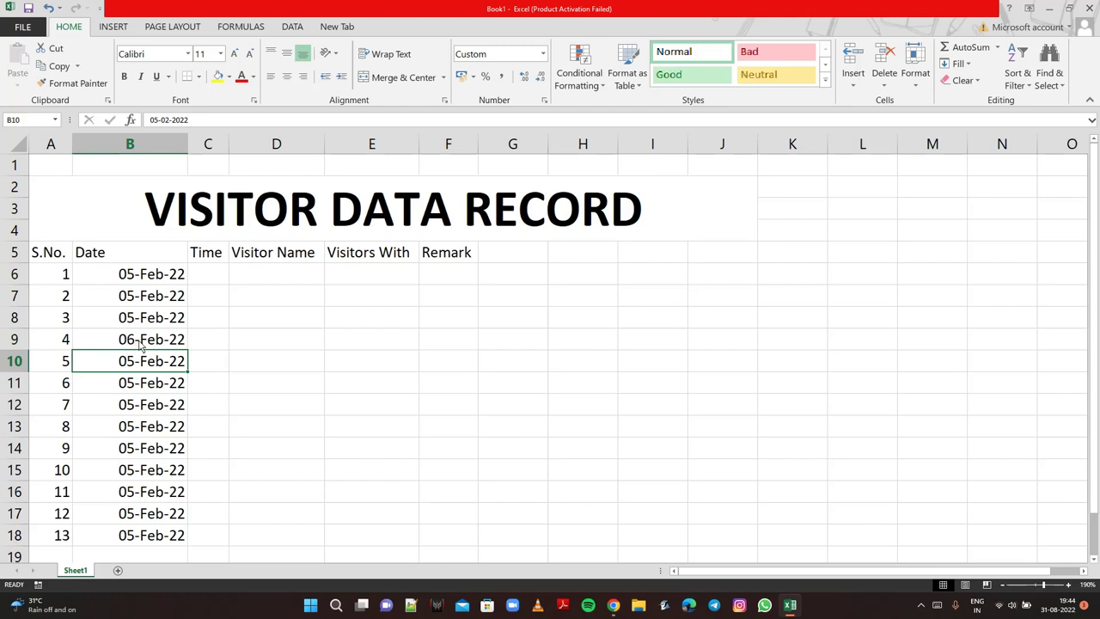
left_click(140, 344)
mouse_move(186, 349)
left_mouse_down()
mouse_move(190, 402)
mouse_move(186, 364)
left_mouse_up()
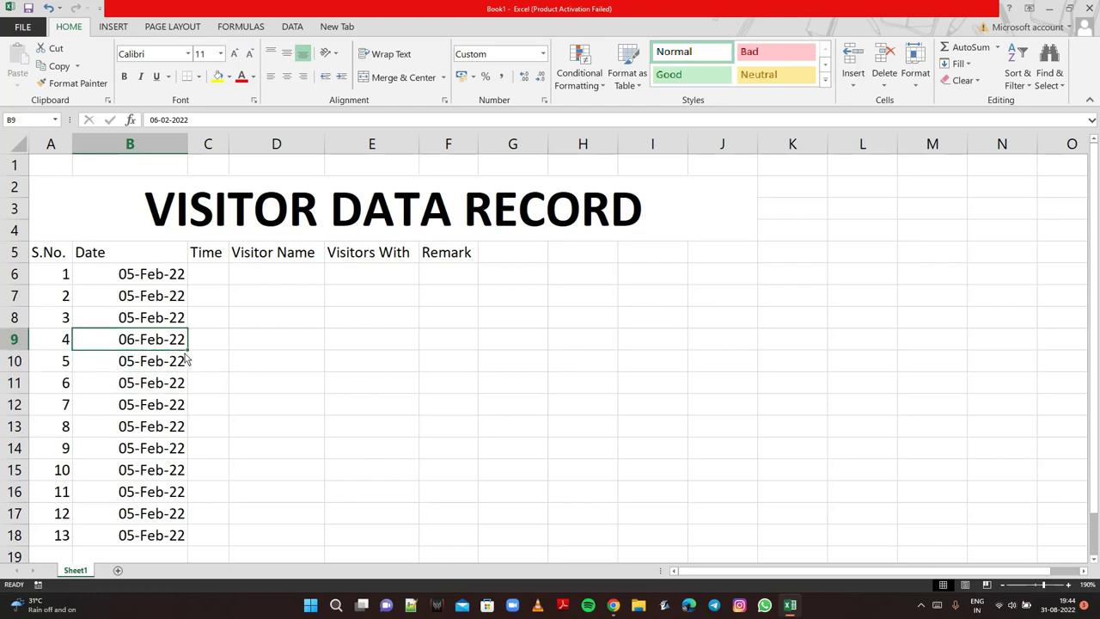
double_click(133, 362)
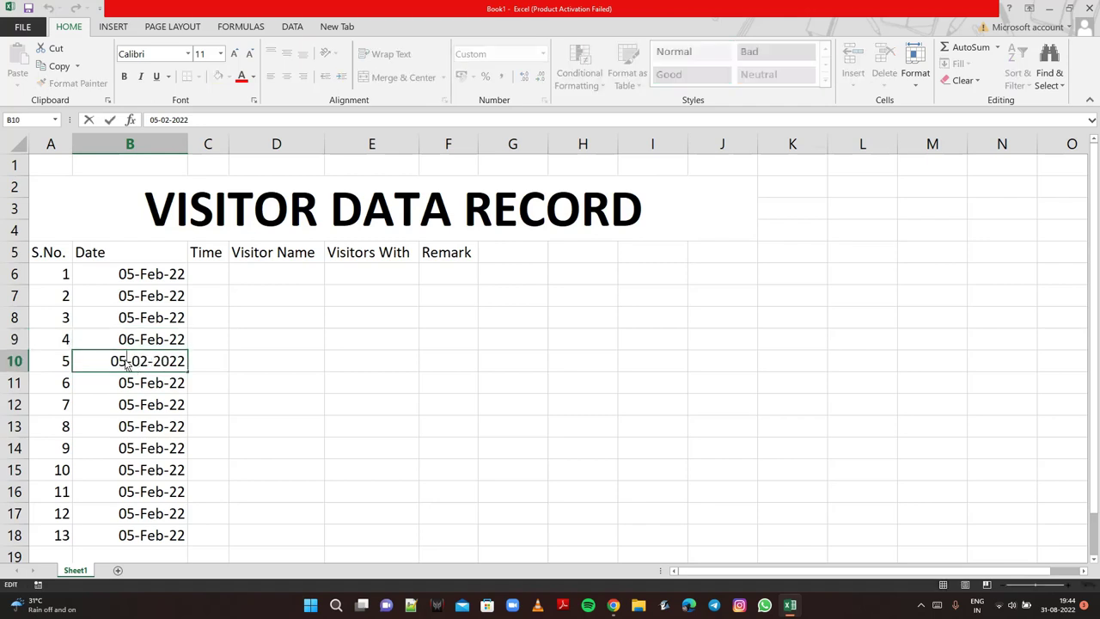
key("BackSpace")
type("6")
left_click_drag(172, 344, 188, 376)
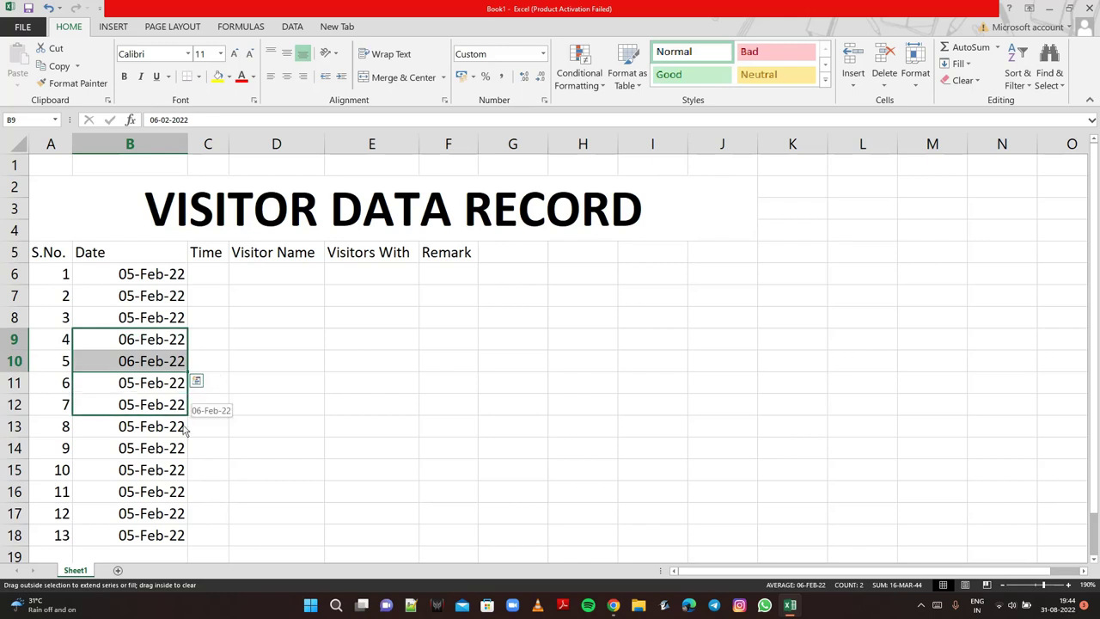
left_click_drag(186, 401, 188, 437)
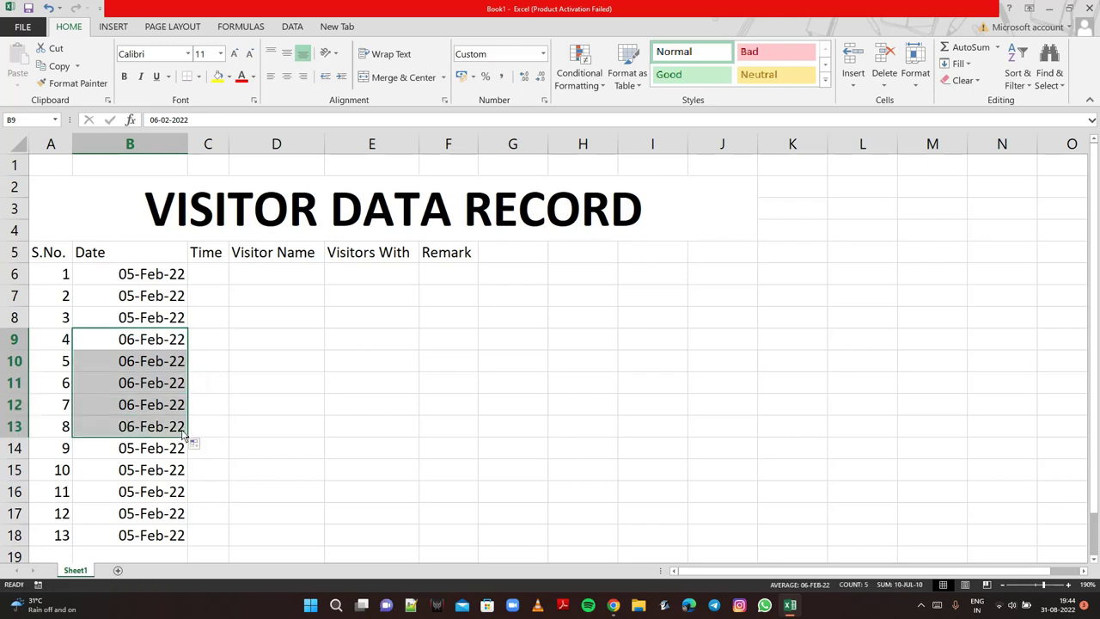
- Change B14 and B15 to 07-Feb-22 and fill that date down through B18
left_click(135, 455)
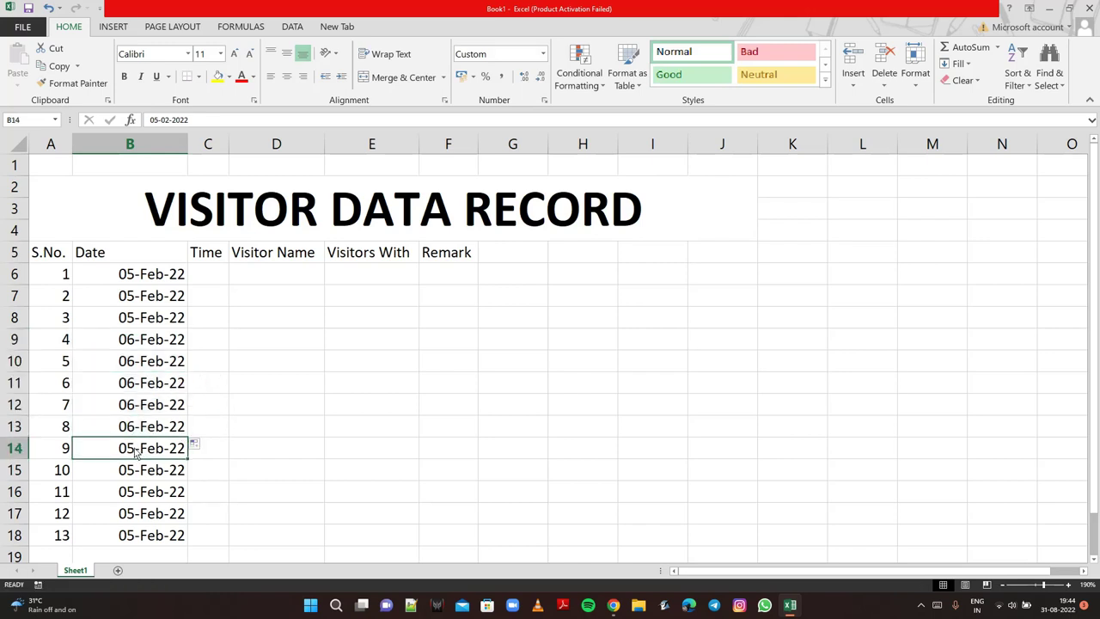
double_click(135, 453)
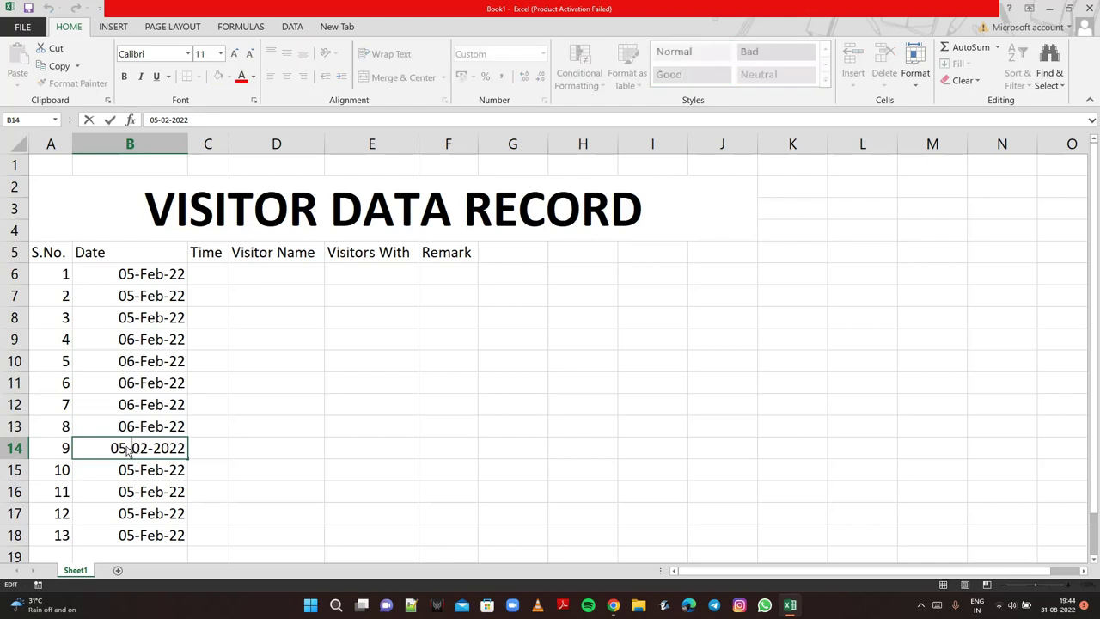
key("BackSpace")
type("7")
key("Return")
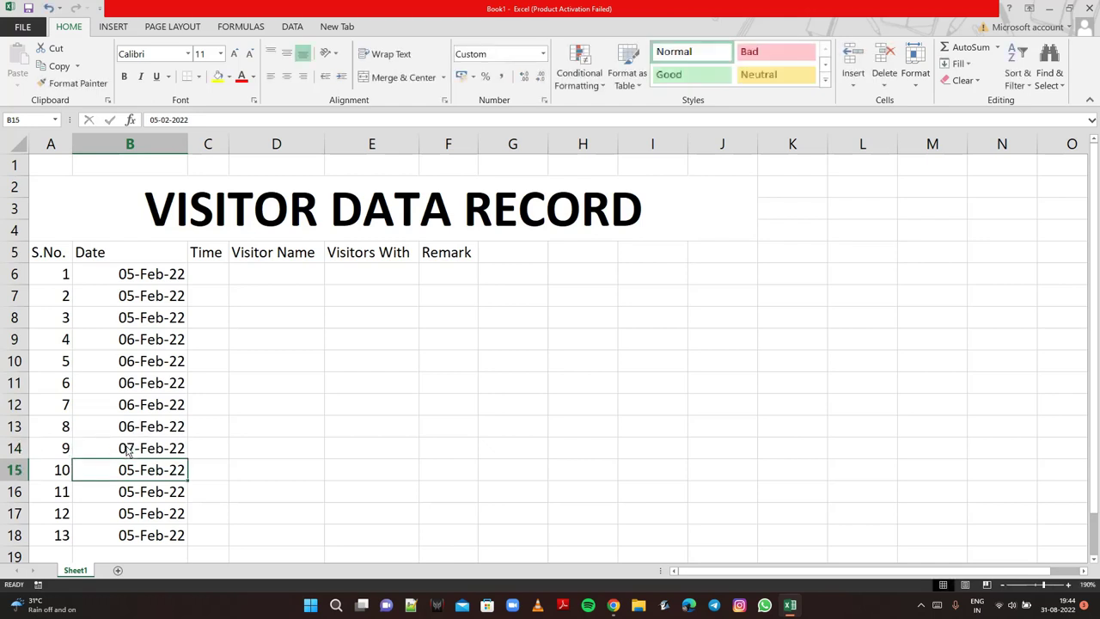
double_click(135, 469)
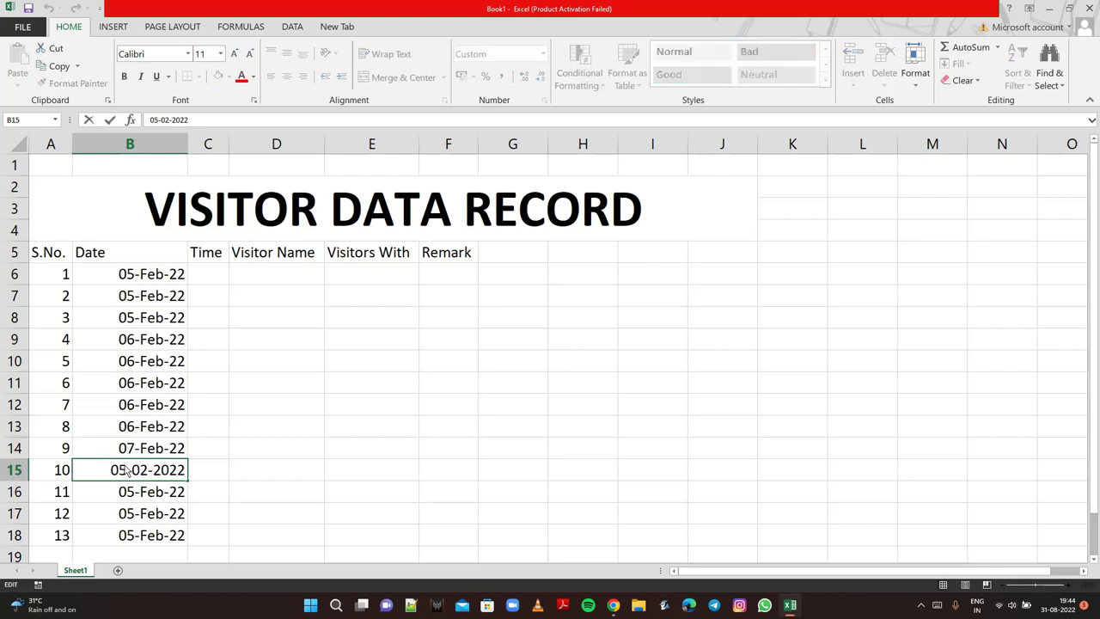
key("BackSpace")
type("7")
key("Return")
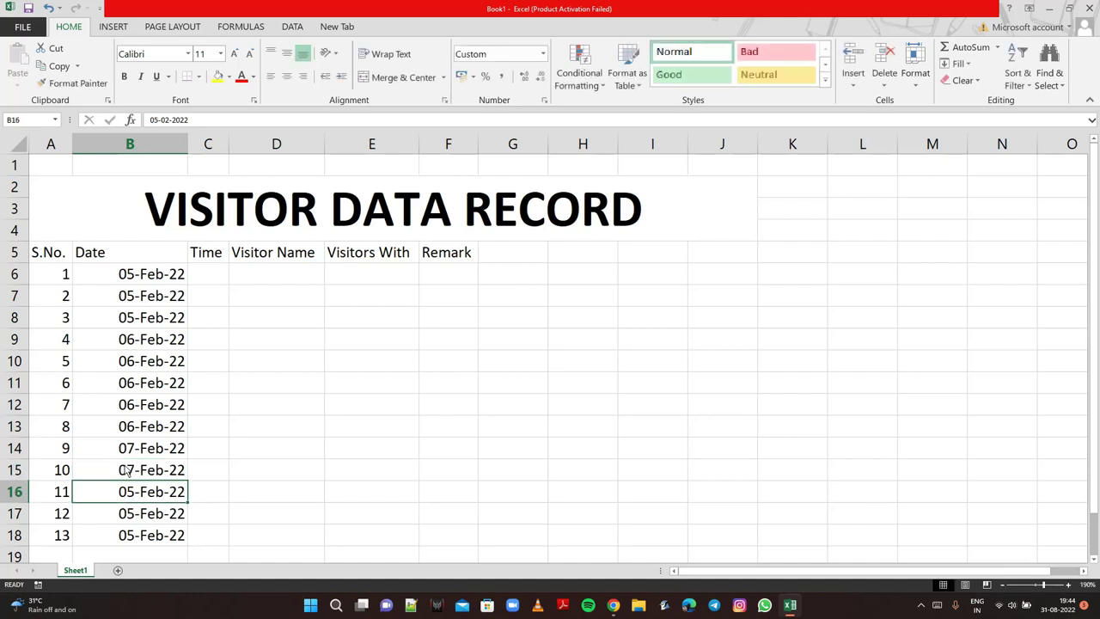
left_click_drag(130, 455, 186, 544)
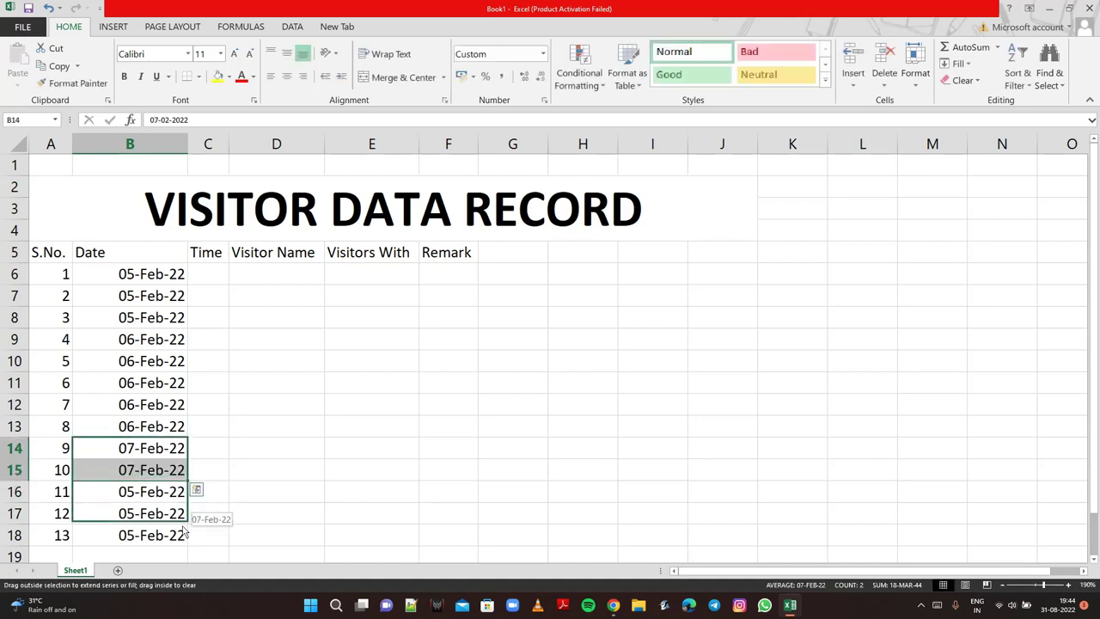
left_click(214, 273)
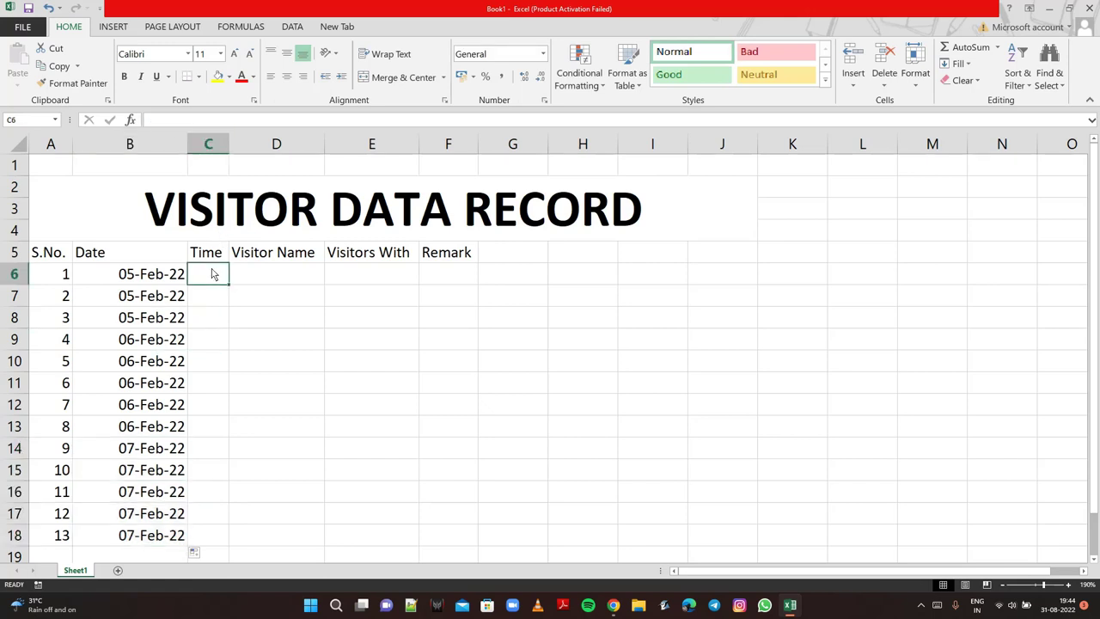
- Enter 9:00 AM in C6 and widen column C to fit the time
type("9:")
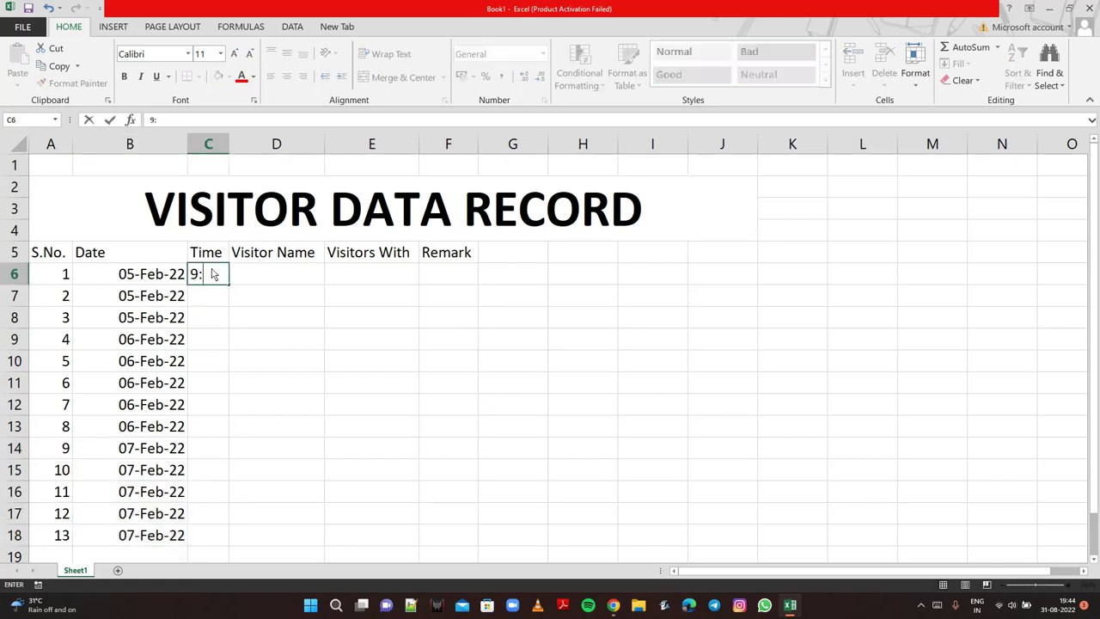
type("00")
type("a")
type("m")
key("BackSpace")
key("BackSpace")
key("Tab")
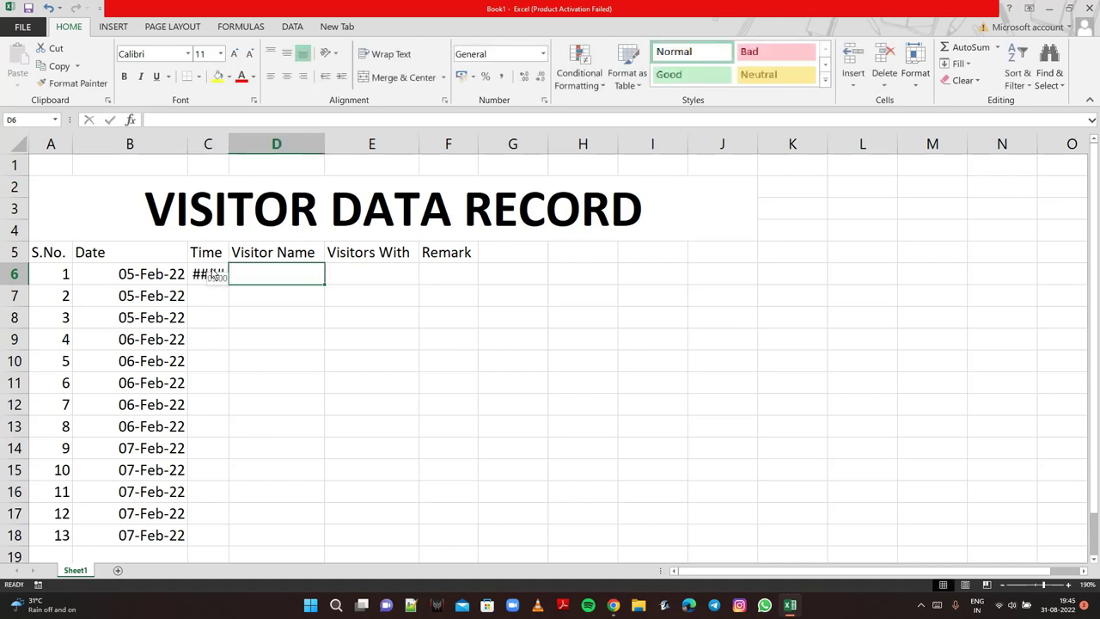
double_click(229, 145)
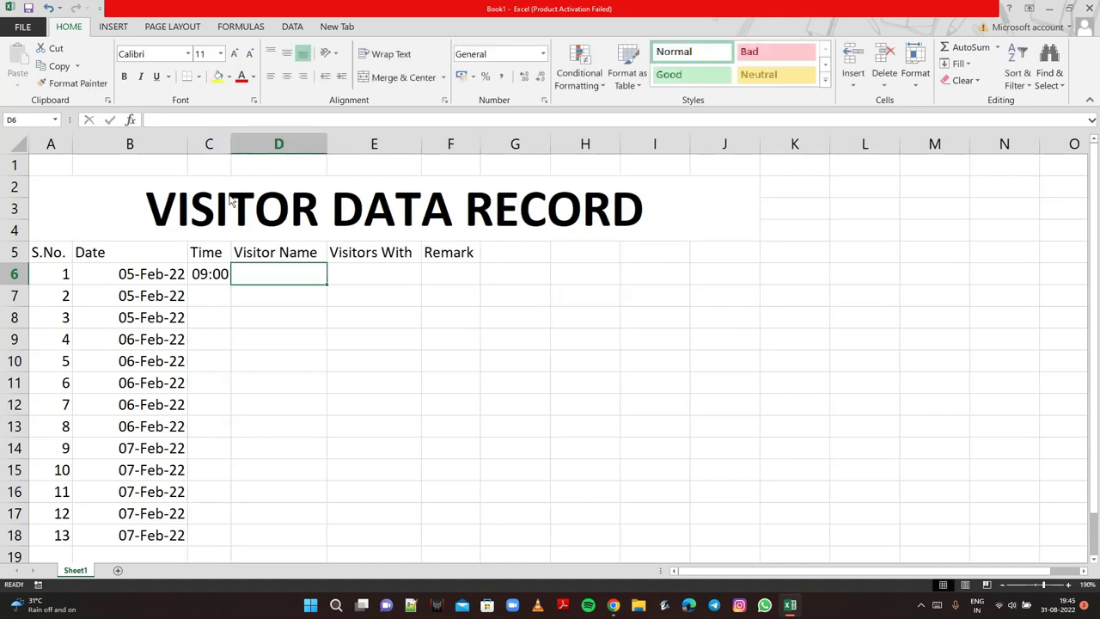
double_click(226, 275)
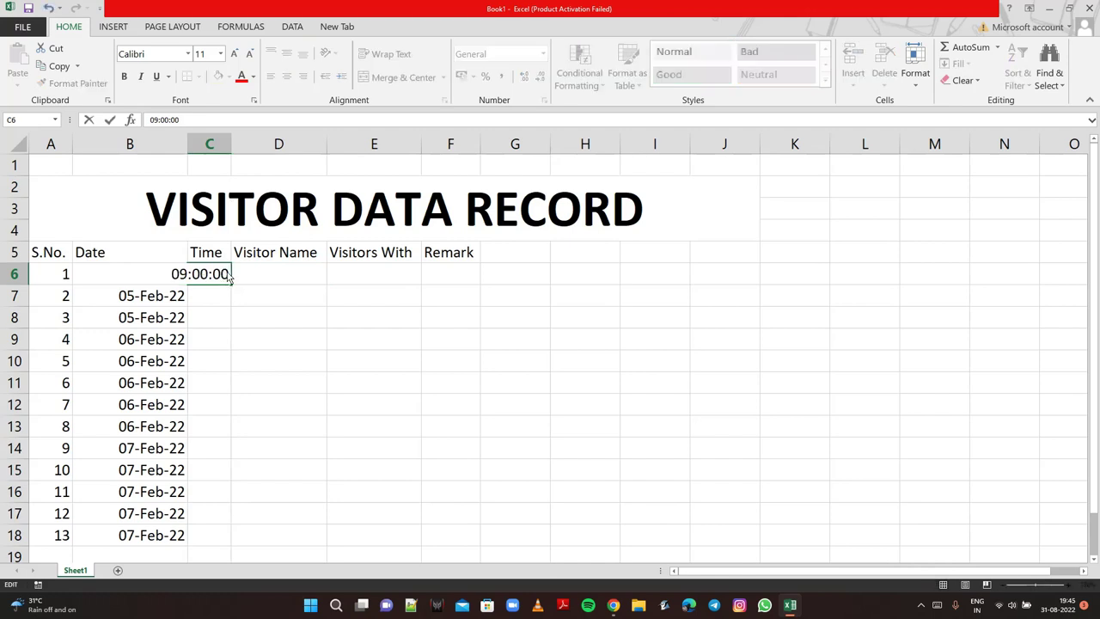
key("Caps_Lock")
type("AM")
key("Return")
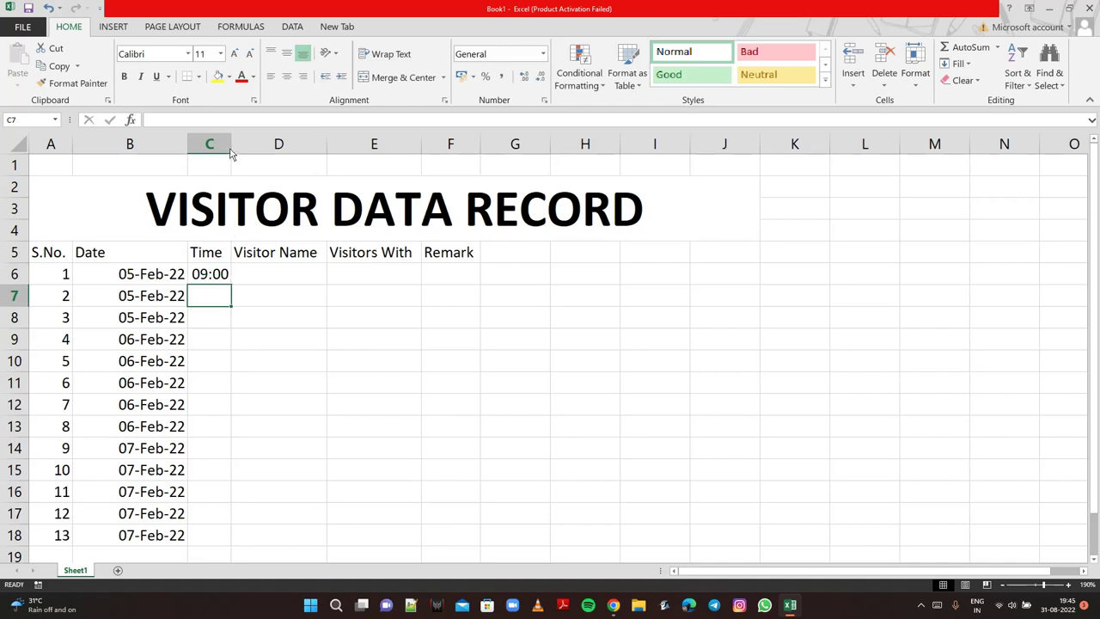
left_click_drag(231, 153, 243, 153)
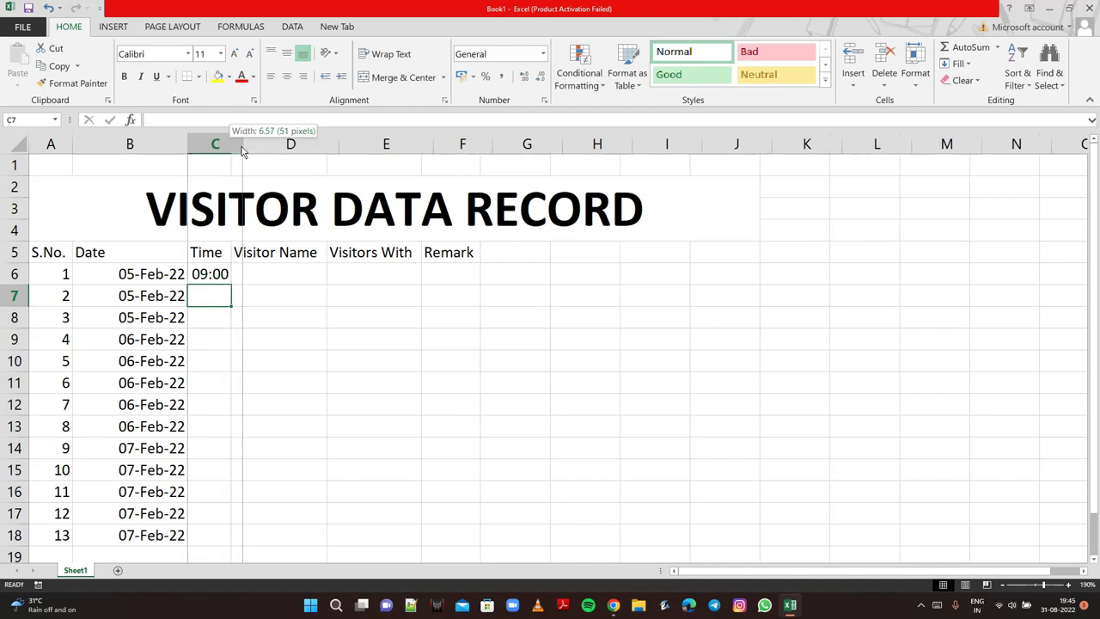
- Select the Time cells C6:C18 and open More Number Formats
left_click(542, 53)
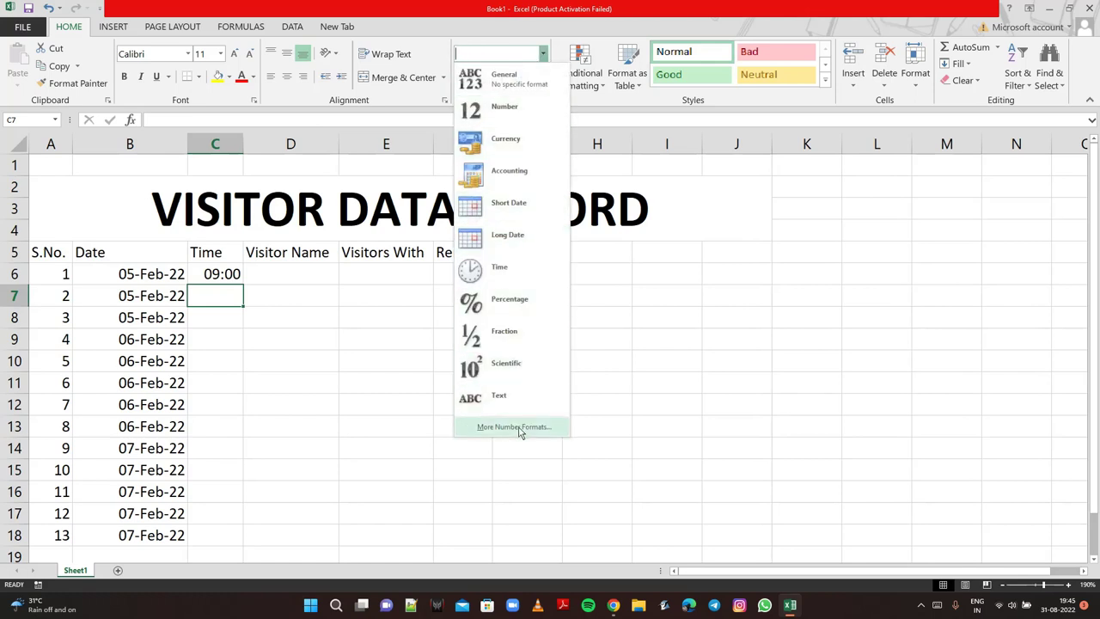
key("Escape")
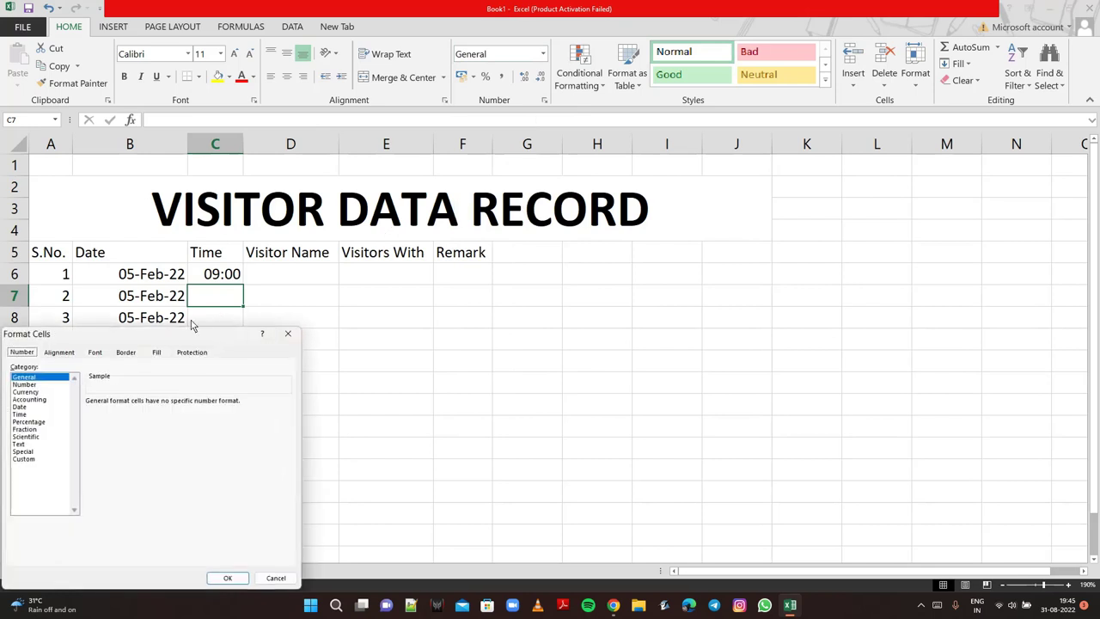
left_click(288, 334)
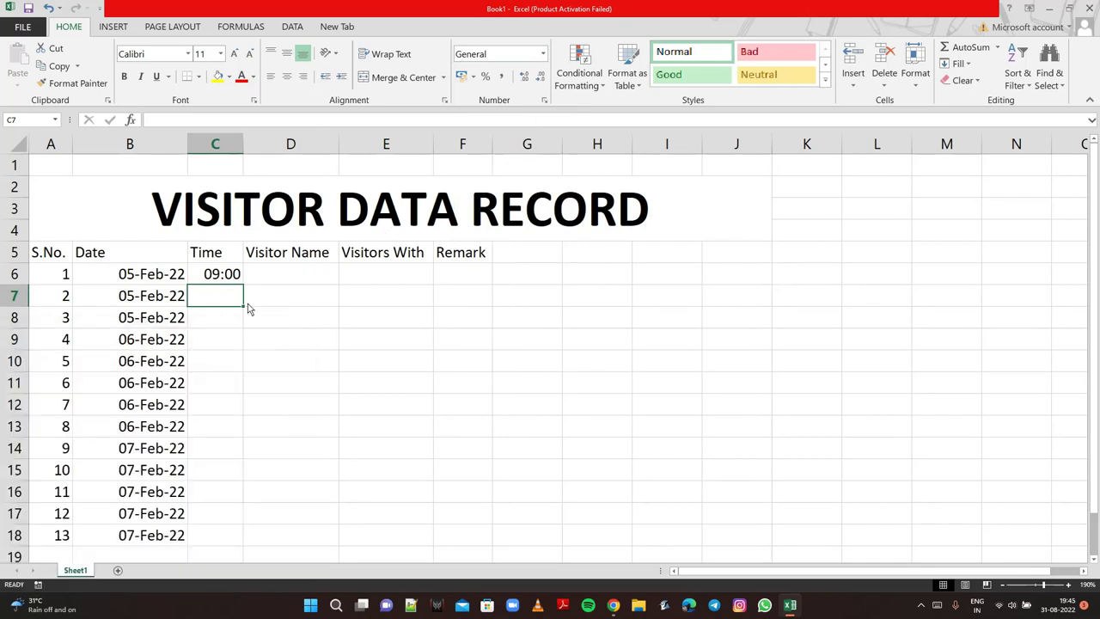
left_click_drag(223, 278, 219, 535)
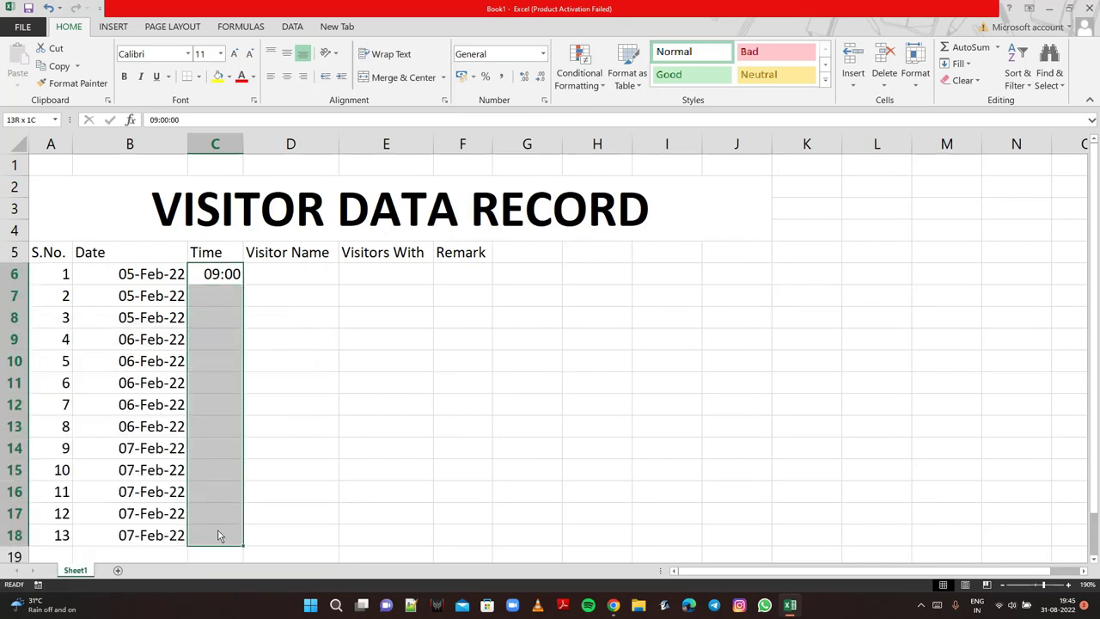
left_click(543, 54)
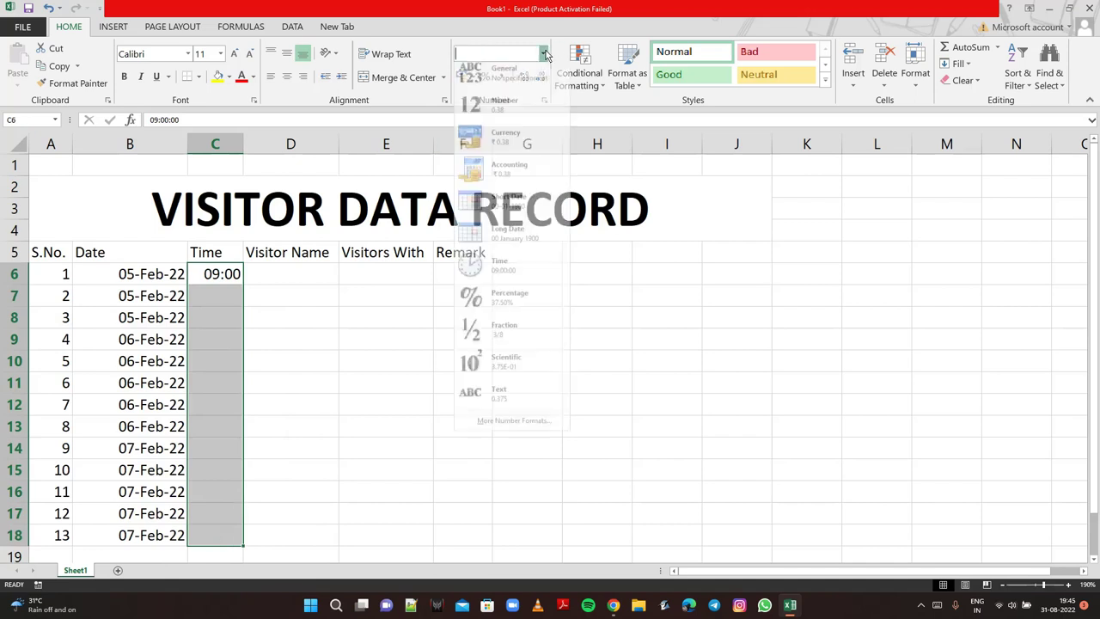
left_click(491, 426)
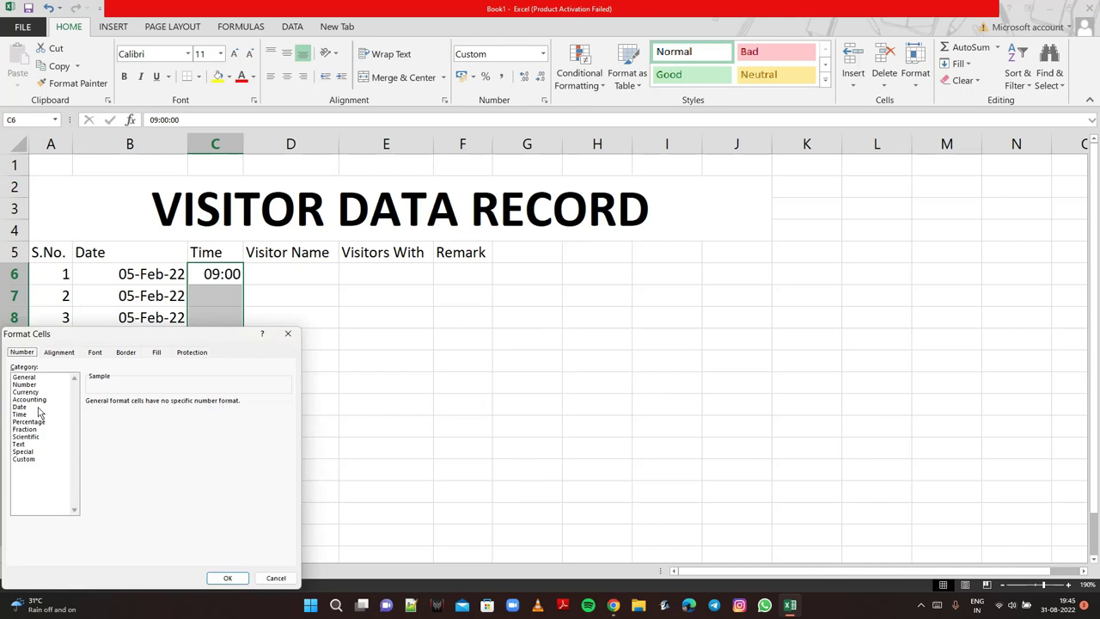
- Apply the custom h:mm AM/PM format to C6:C18 and autofit column C
left_click(38, 407)
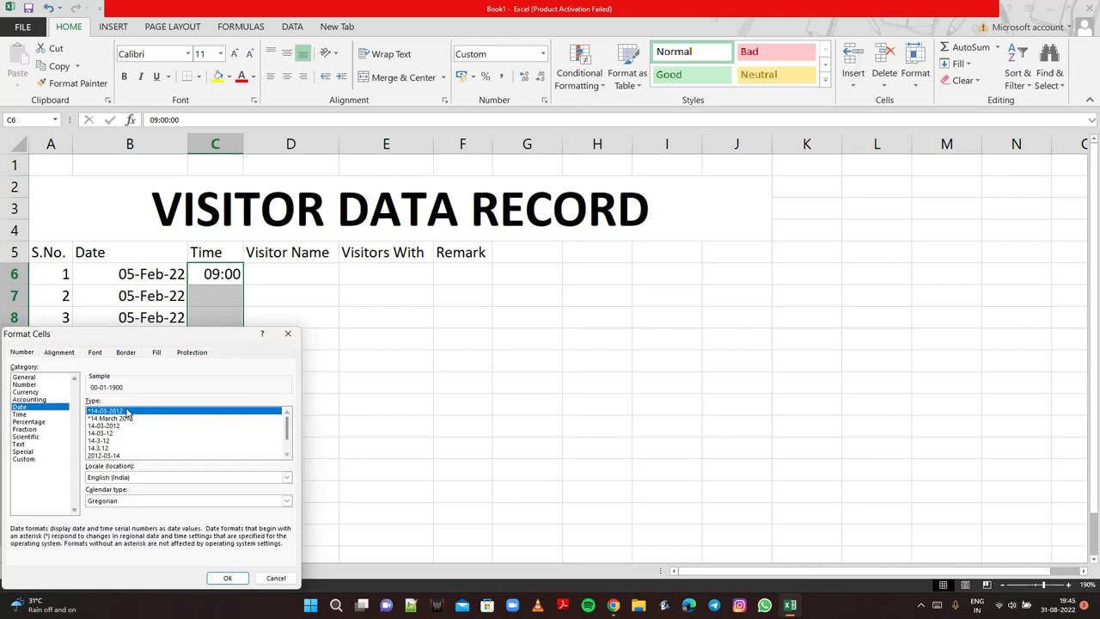
left_click(28, 414)
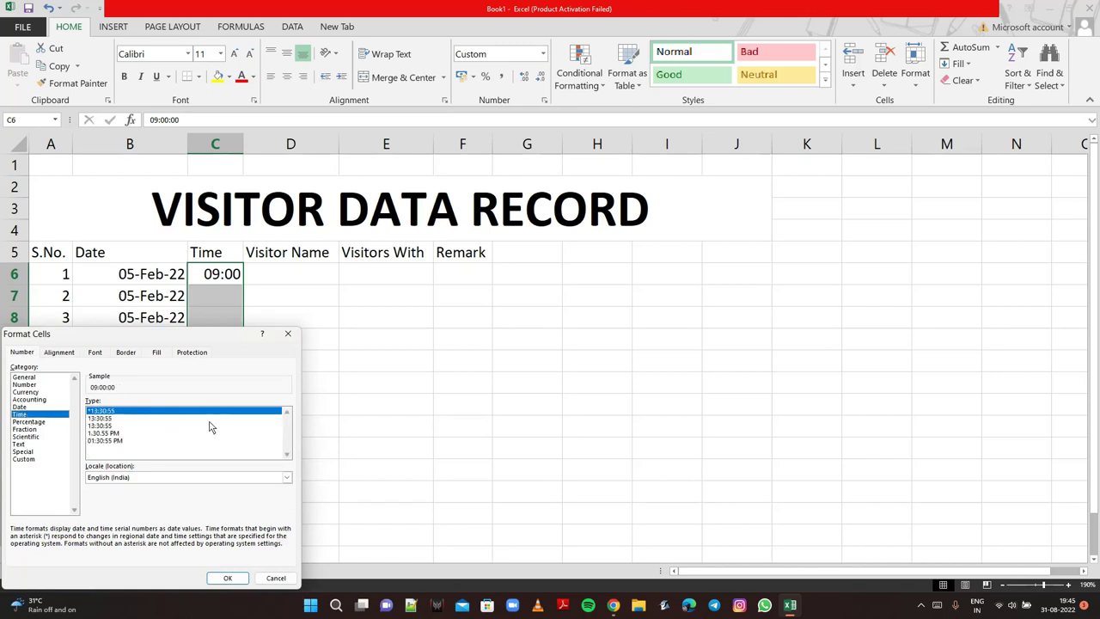
left_click(119, 434)
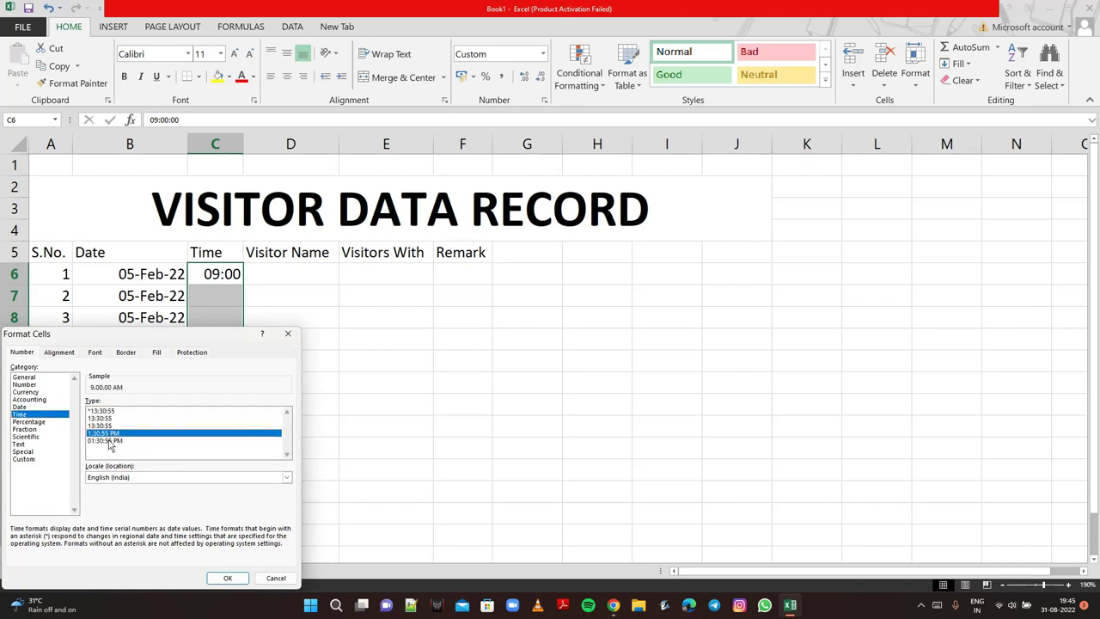
left_click(30, 458)
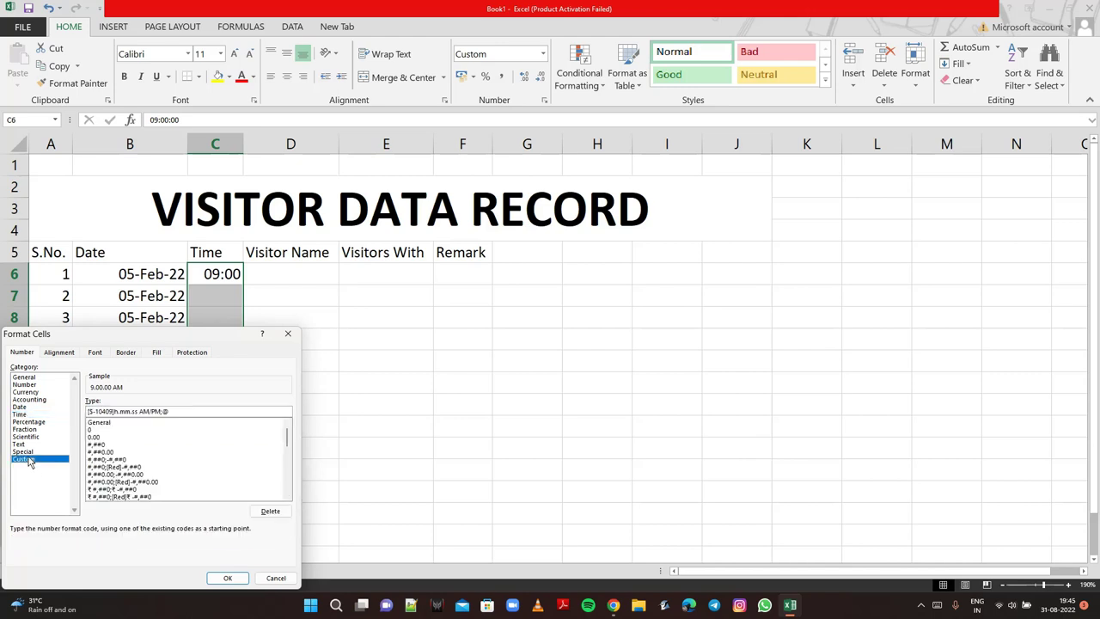
left_click_drag(286, 434, 287, 536)
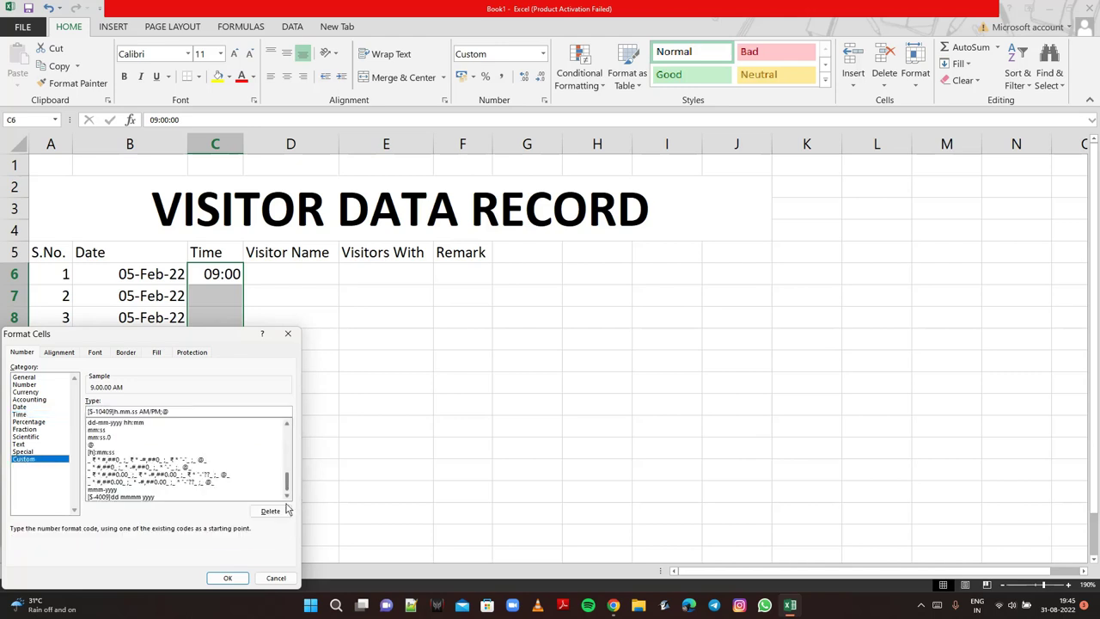
left_click(288, 498)
scroll(288, 494, "up", 2)
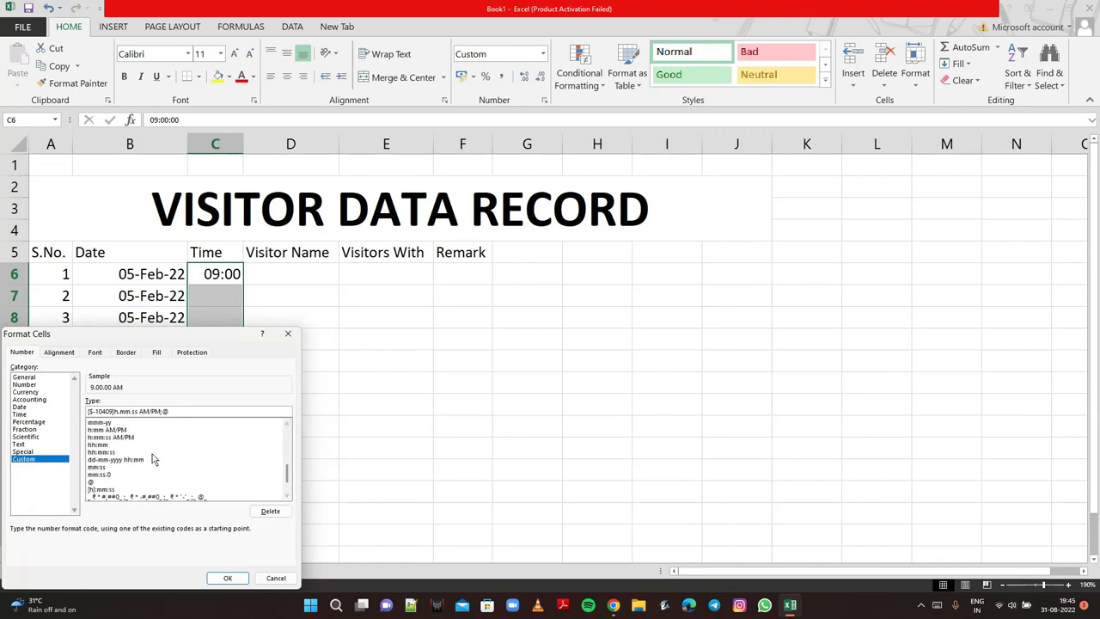
left_click(114, 430)
left_click(228, 577)
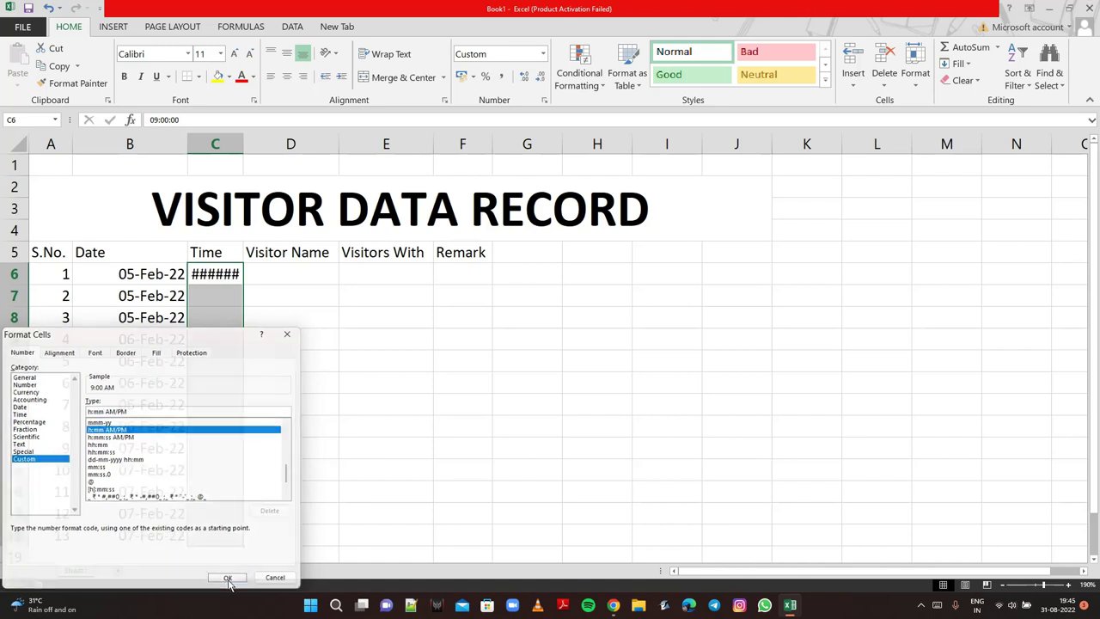
double_click(243, 143)
- Enter 10:30 in C7 as the second visitor's time
left_click(223, 293)
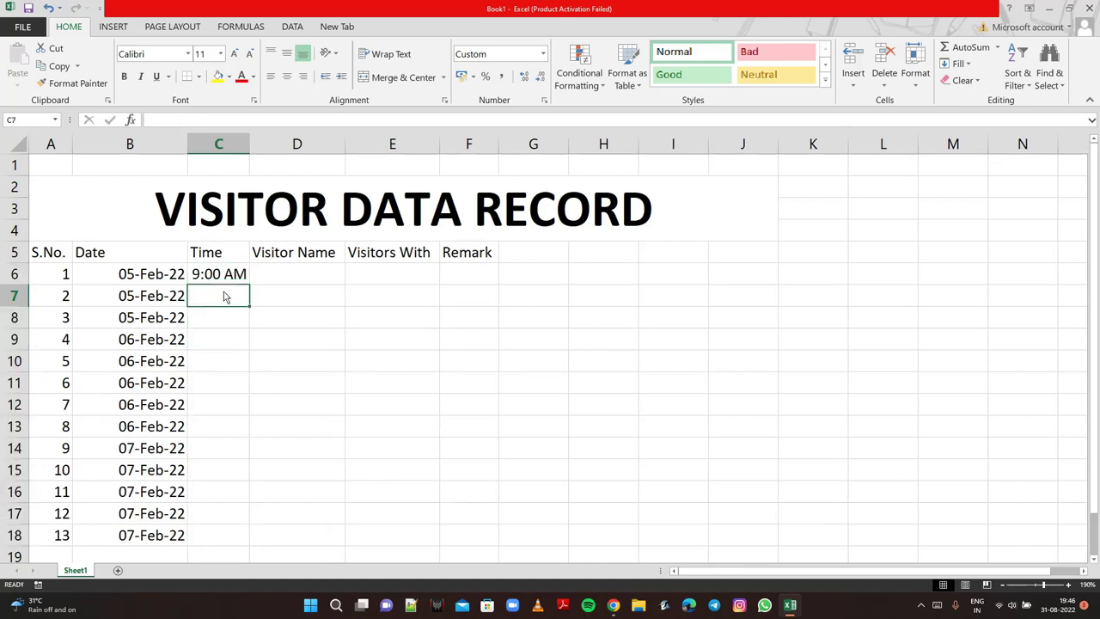
type("10:")
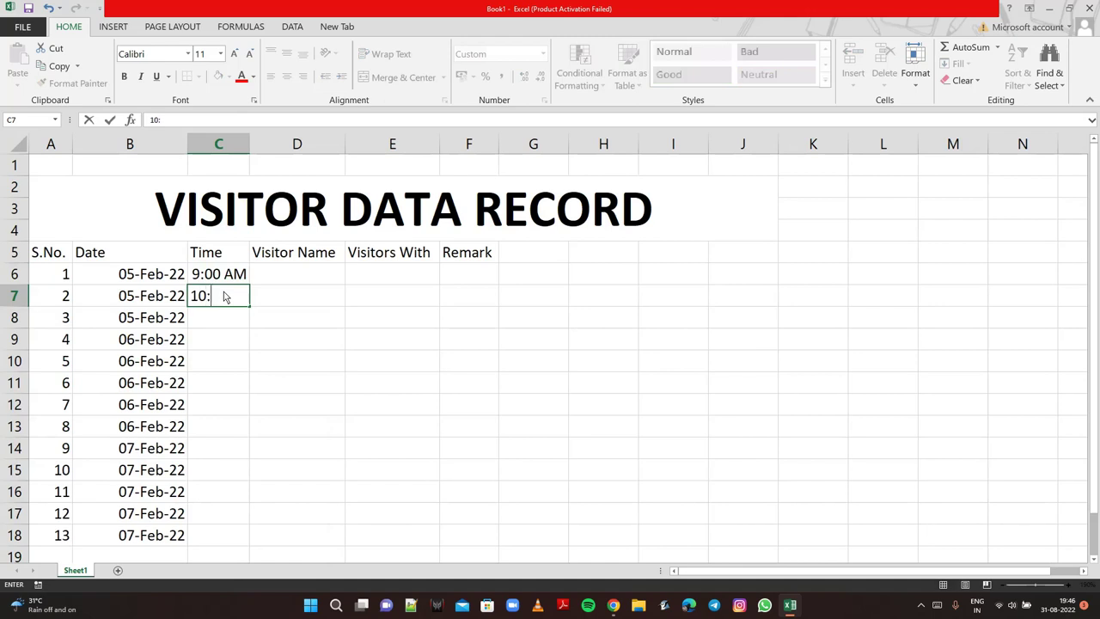
type("30")
key("Return")
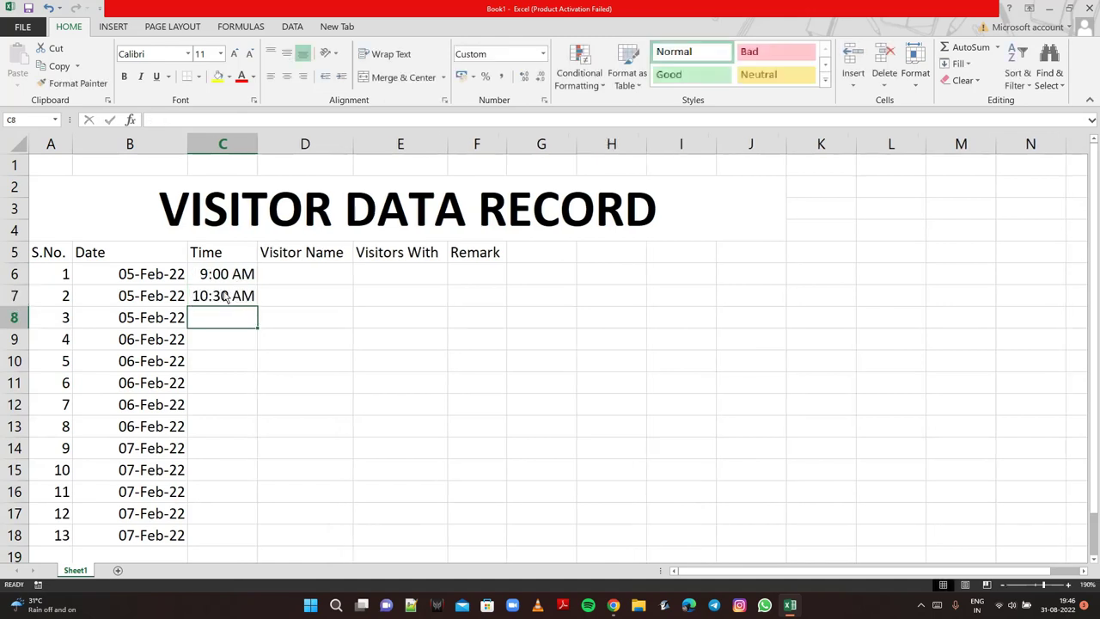
- Correct C8's garbled time entry so it reads 11:00 AM
type("1")
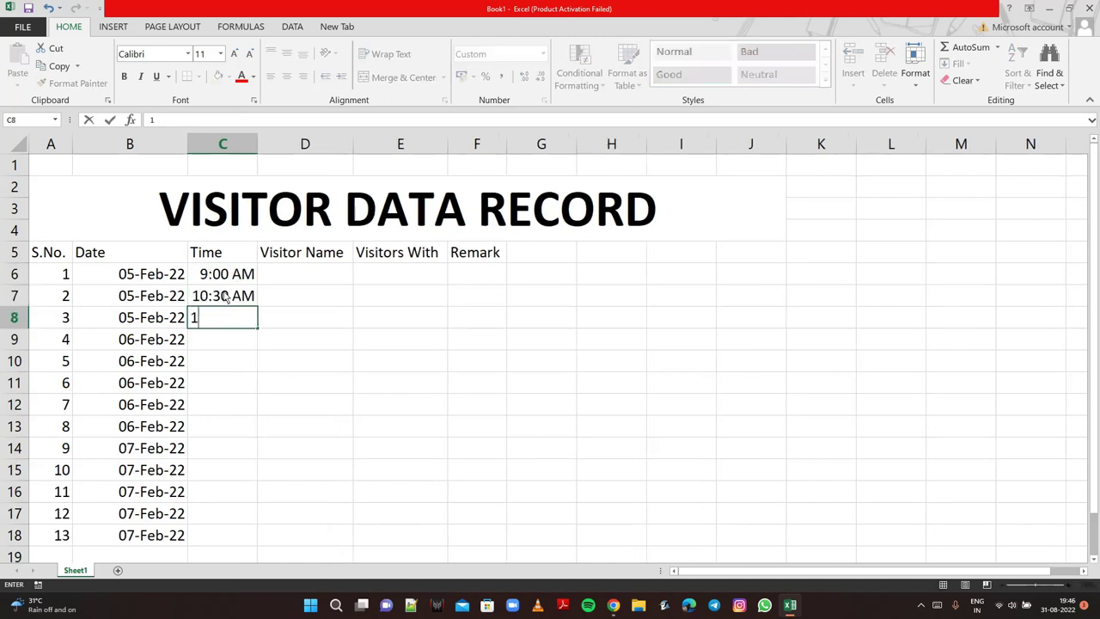
type("2")
key("Return")
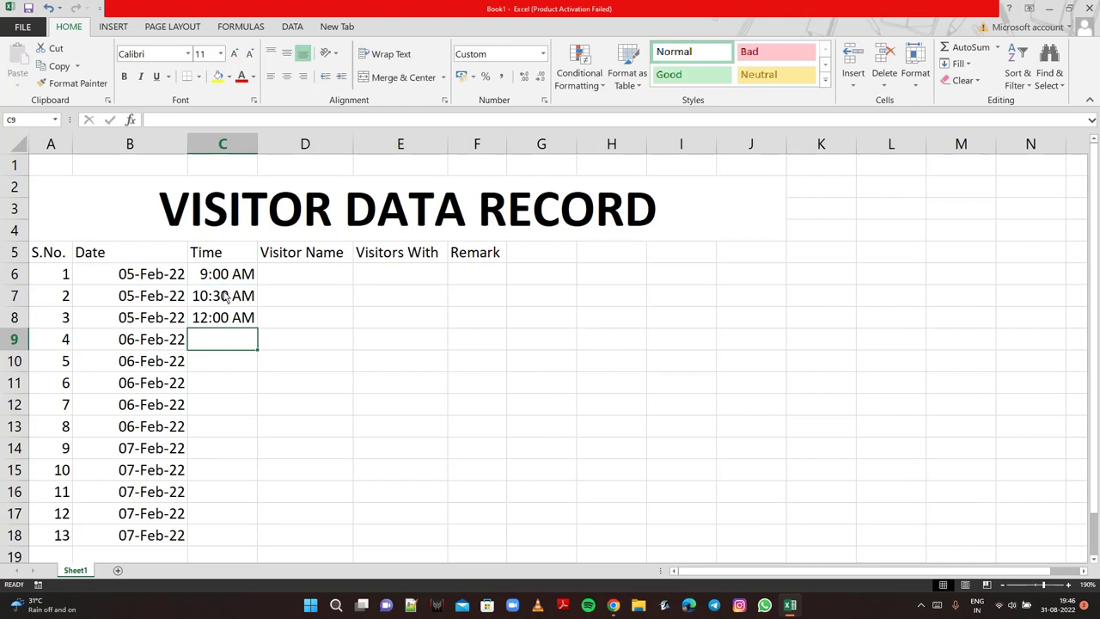
double_click(207, 318)
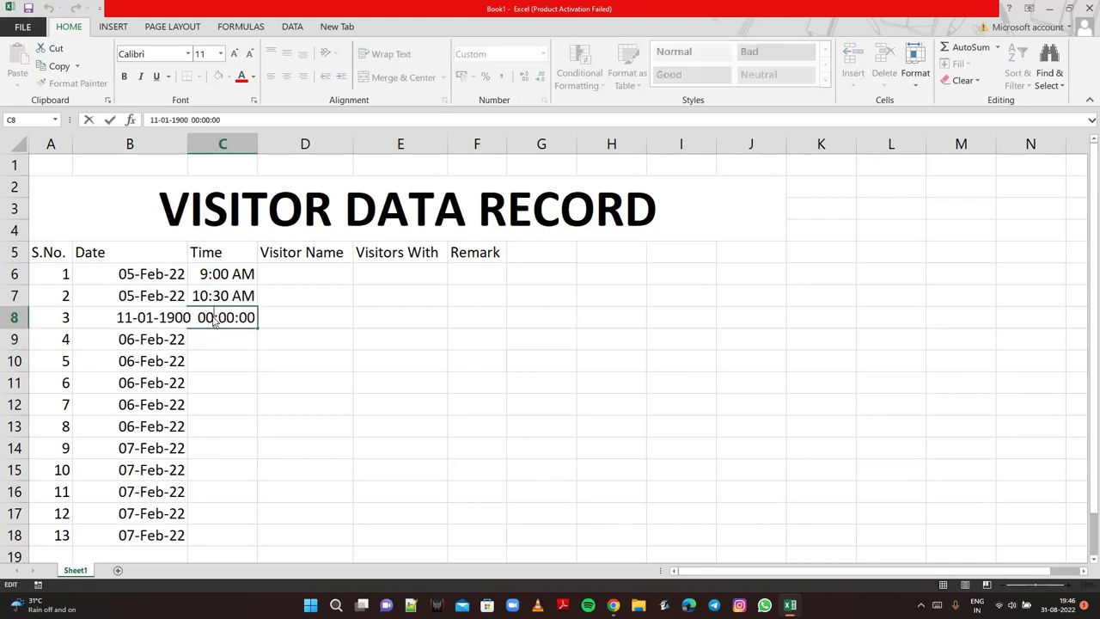
type("11")
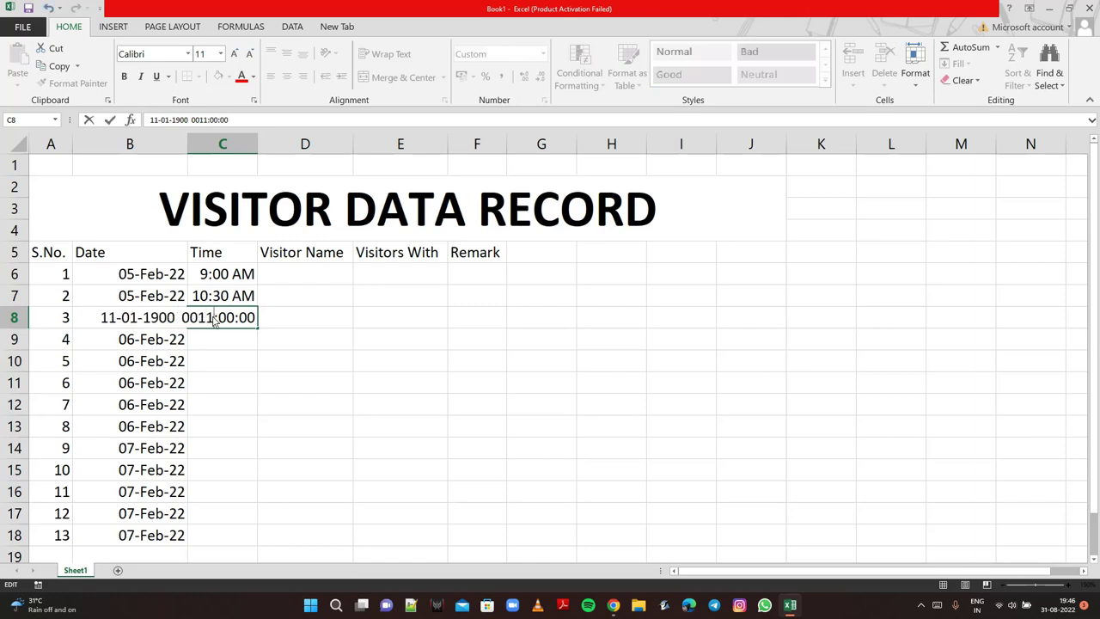
key("Return")
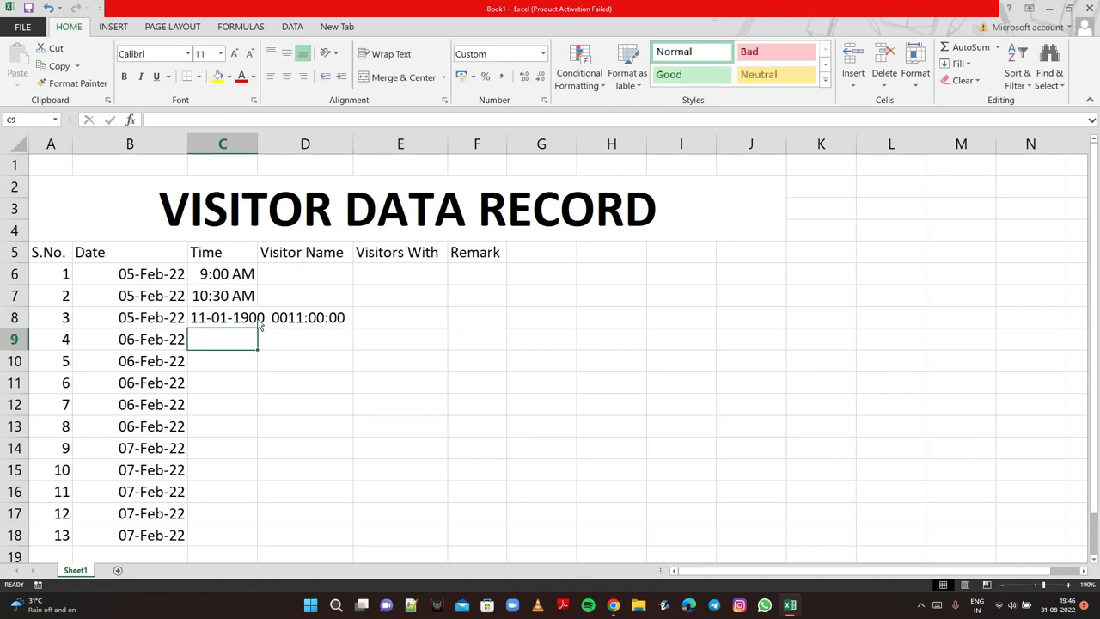
key("ctrl+z")
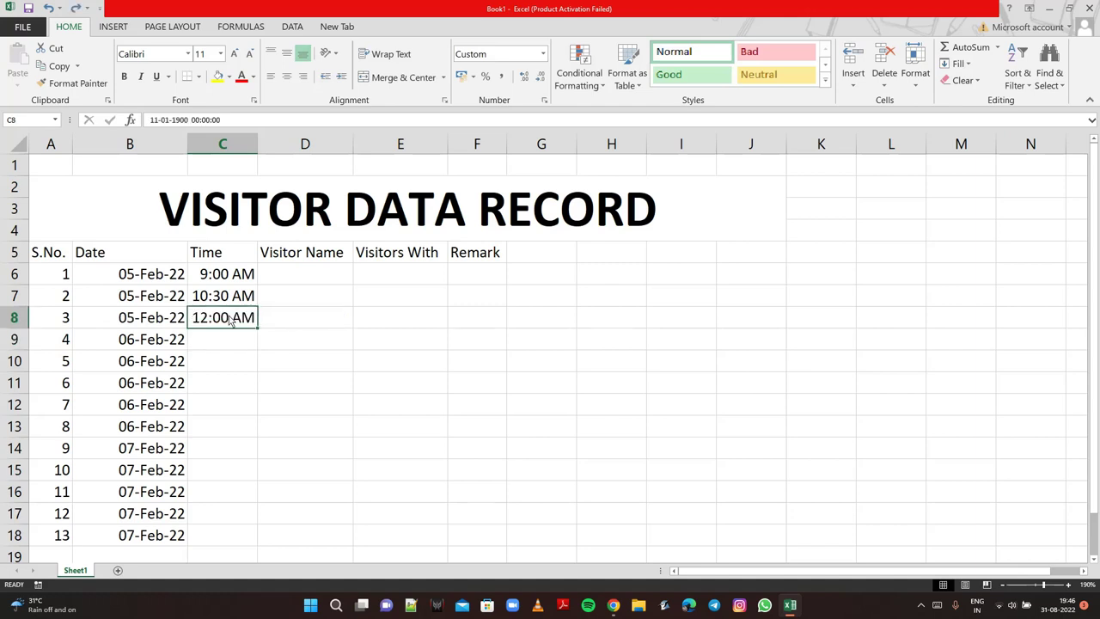
type("11")
key("Return")
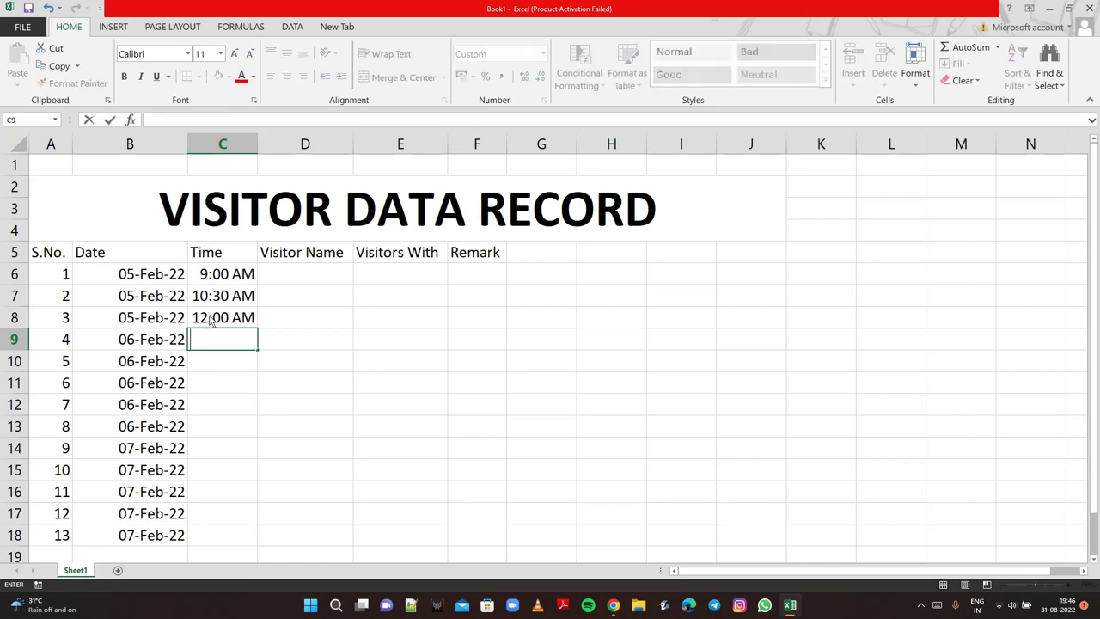
left_click(210, 319)
type("11")
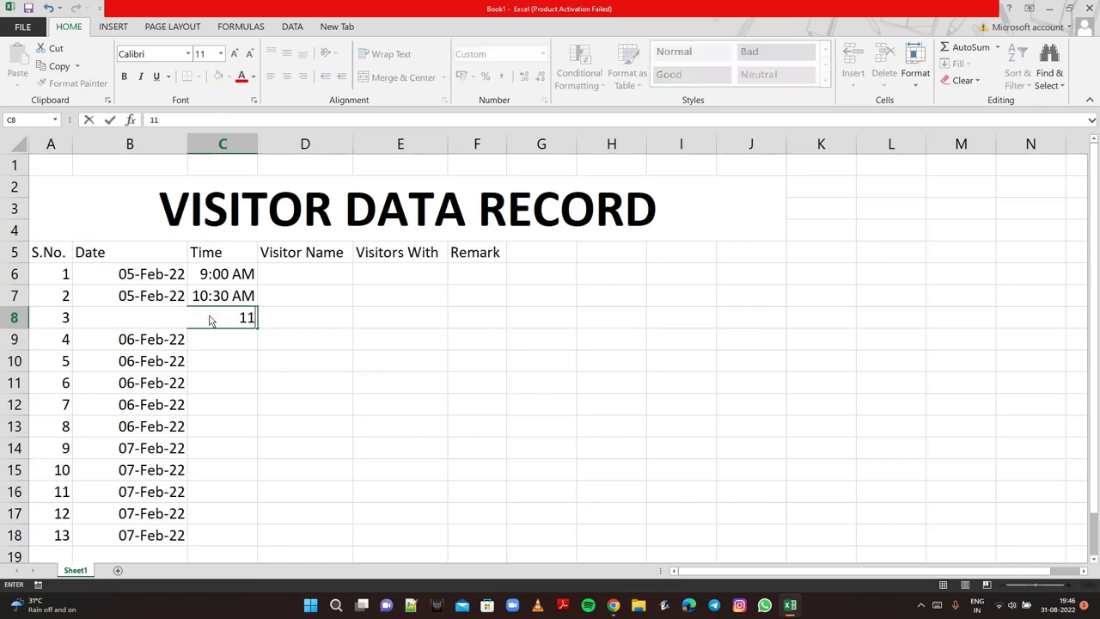
type(":")
type("00")
key("Return")
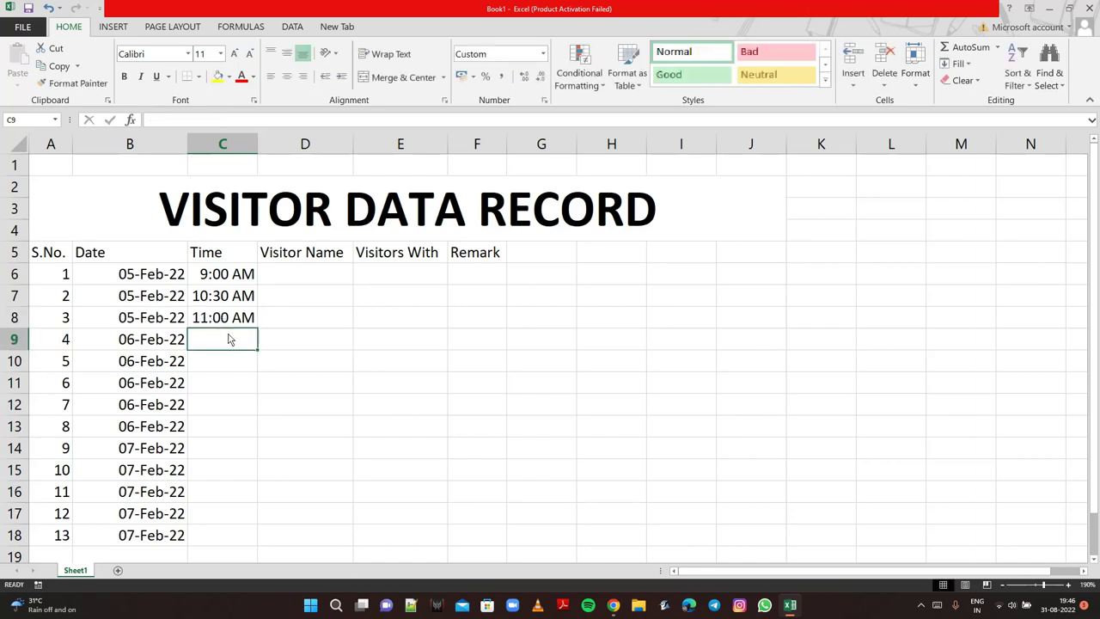
- Enter 12:00, 14:00, 14:00 and 14:15 as the times in C9:C12
type("1")
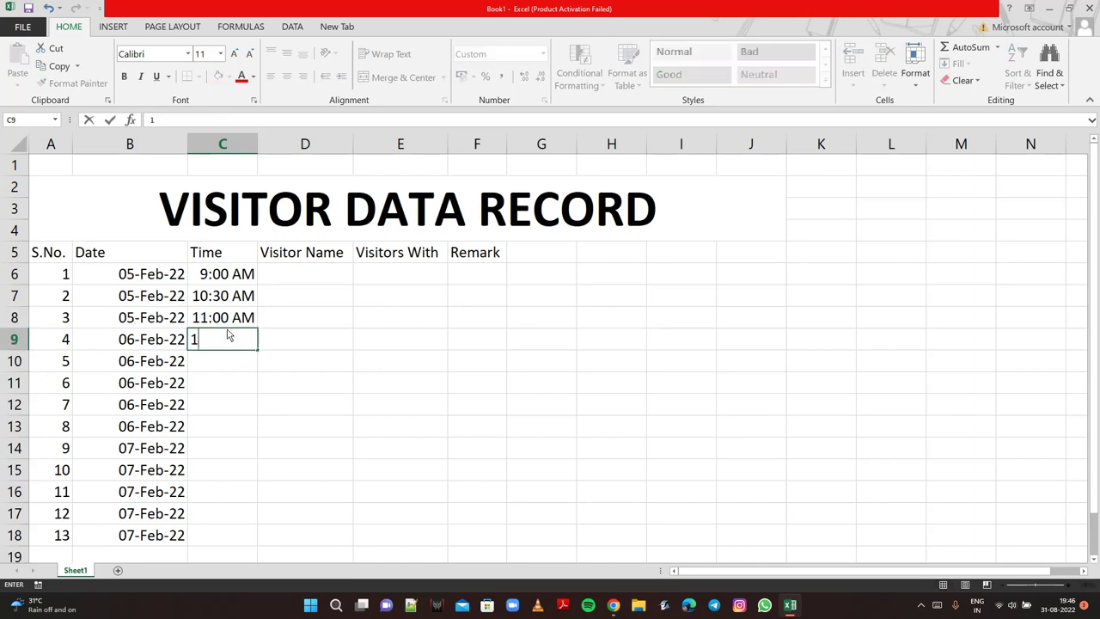
type("2:")
type("00")
key("Return")
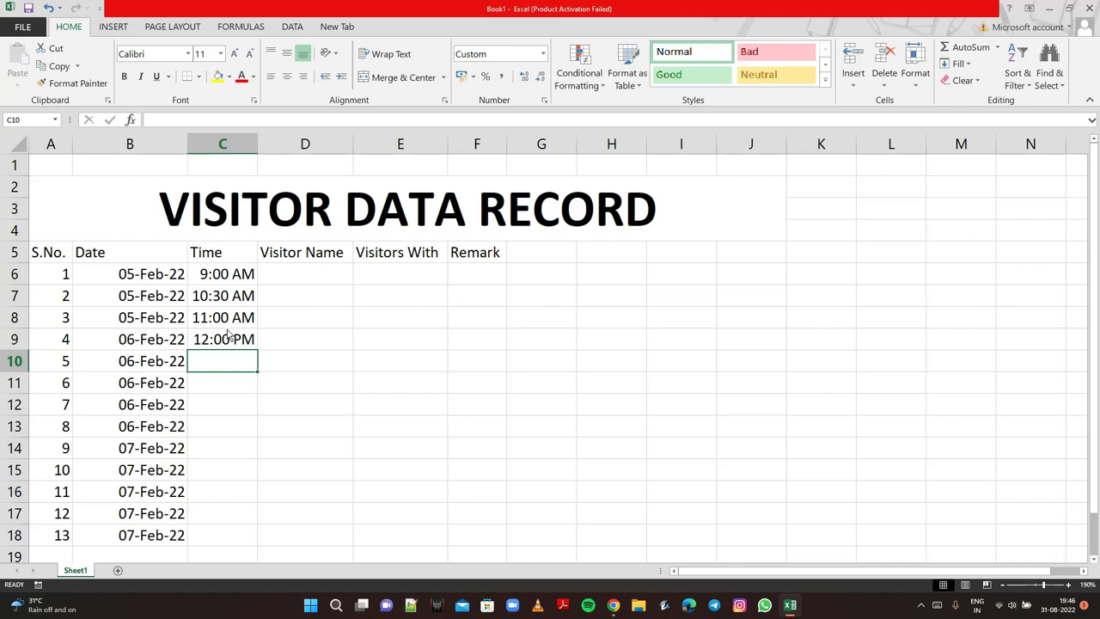
type("14:")
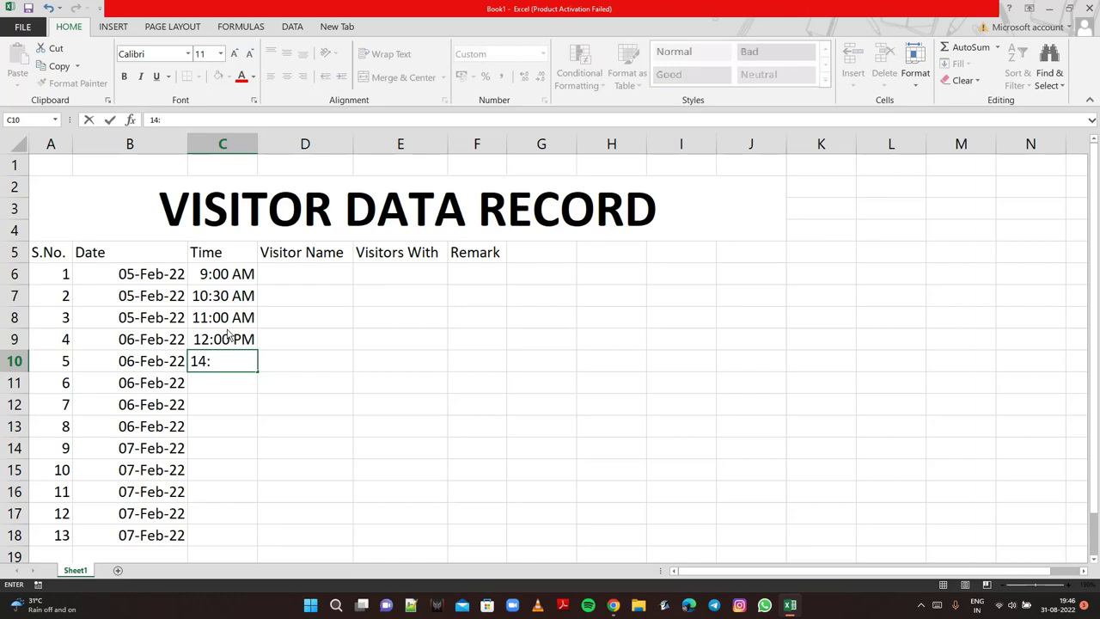
type("00")
key("Return")
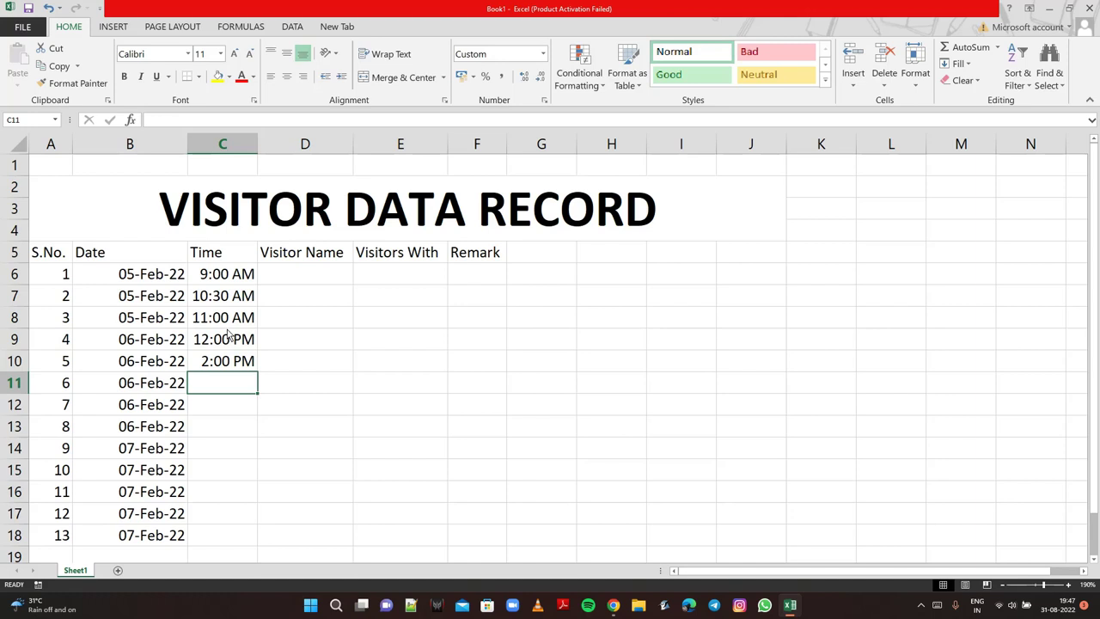
type("14:0")
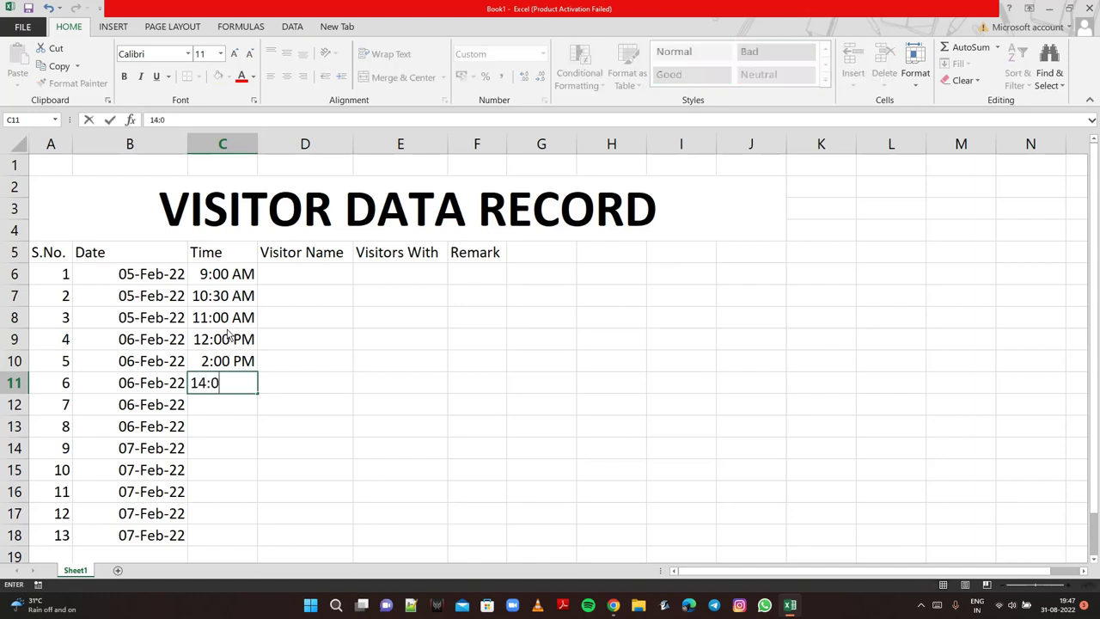
type("0")
key("Return")
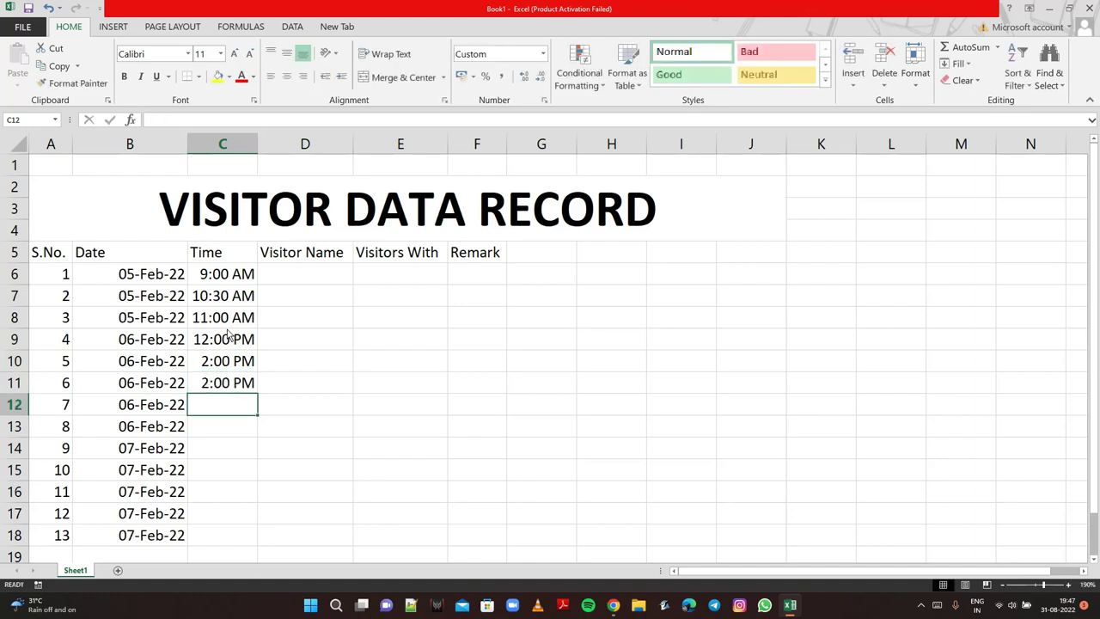
type("14")
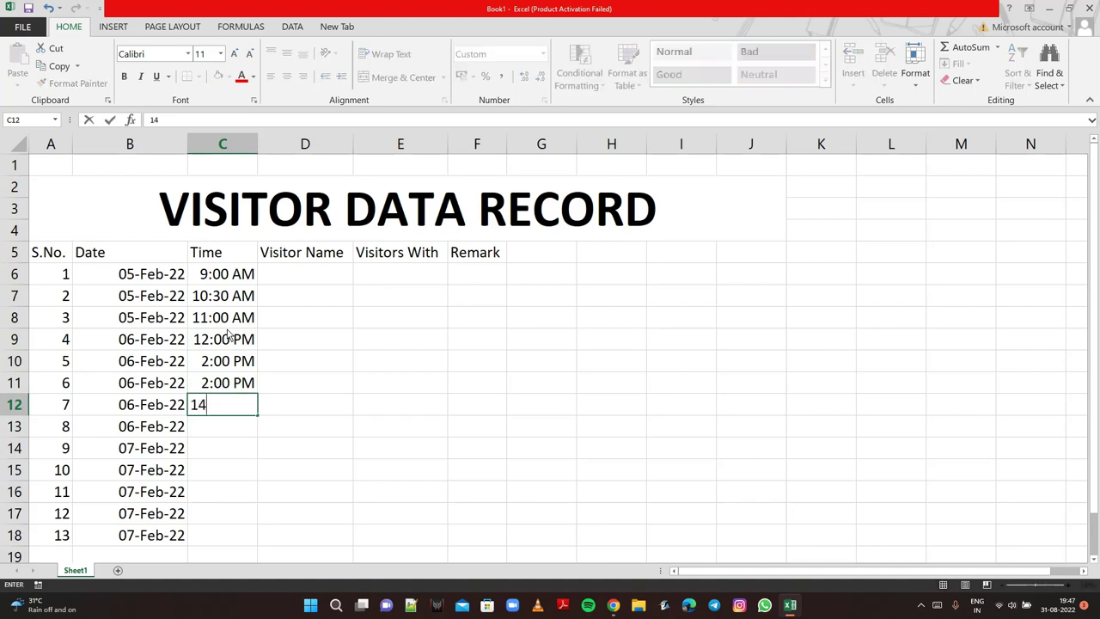
type(":")
type("15")
key("Return")
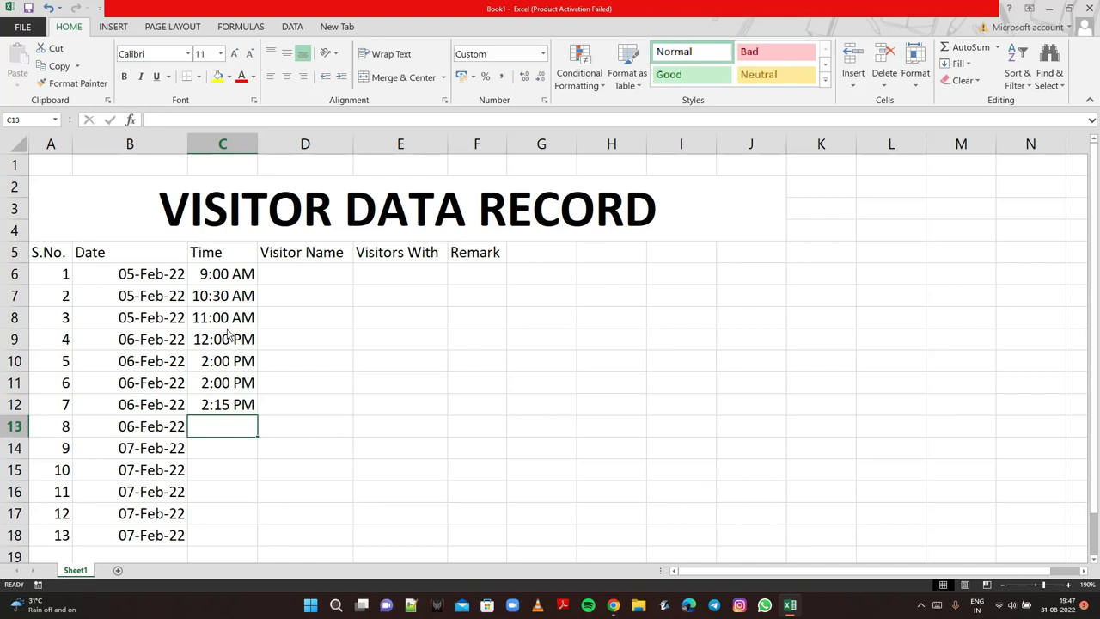
- Enter 15:00, 9:00 AM and 9:15 AM as the times in C13:C15
type("3")
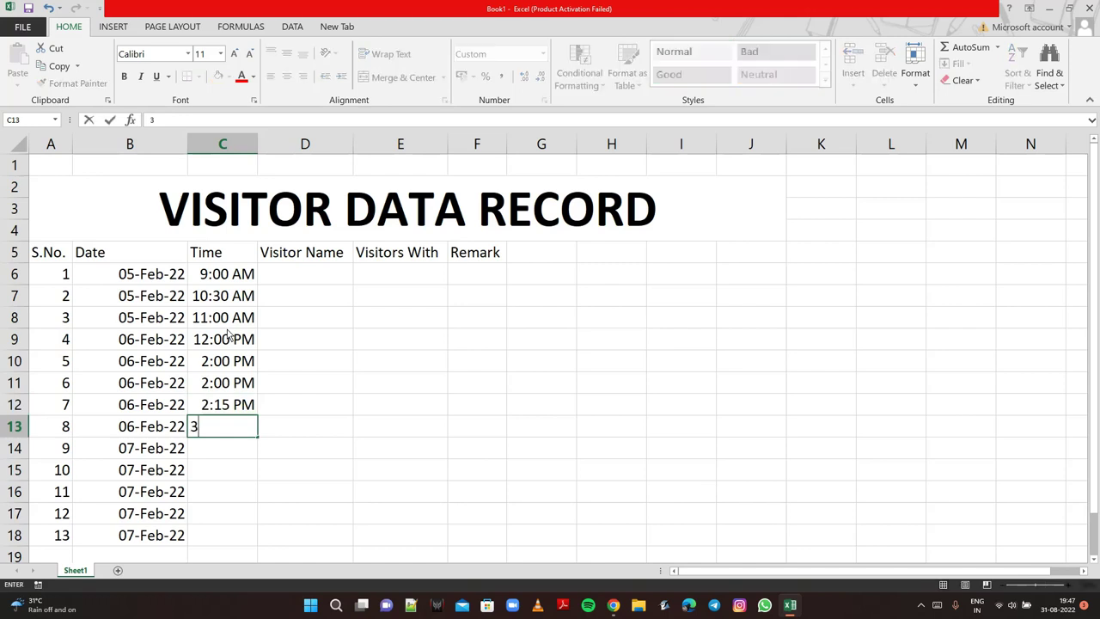
type(":00")
key("BackSpace")
key("BackSpace")
key("BackSpace")
key("BackSpace")
type("15")
type(":00")
key("Return")
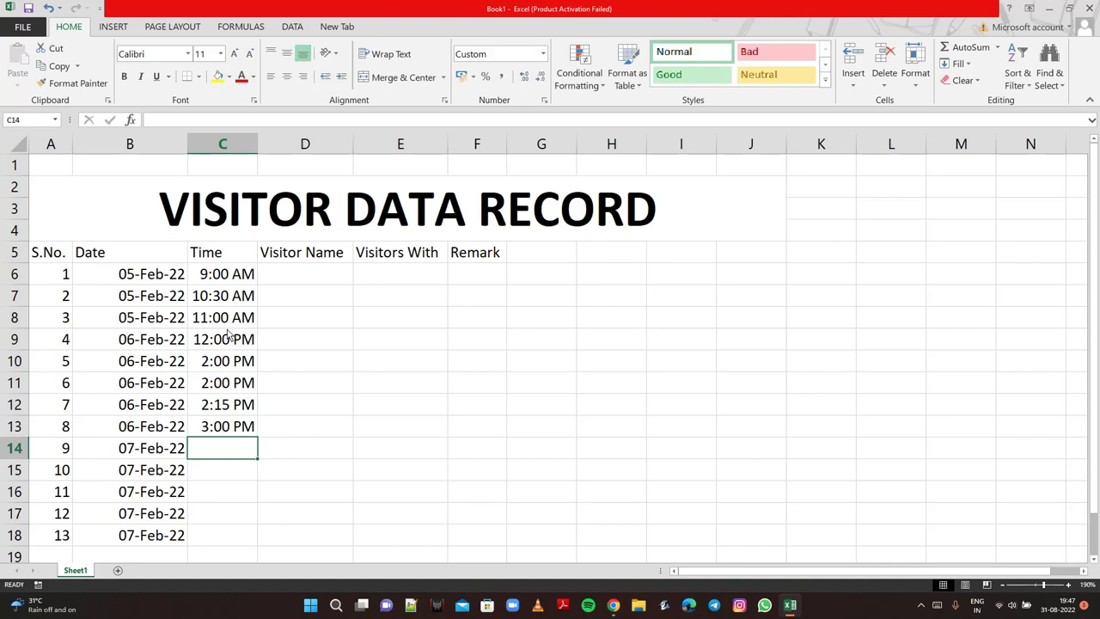
type("9")
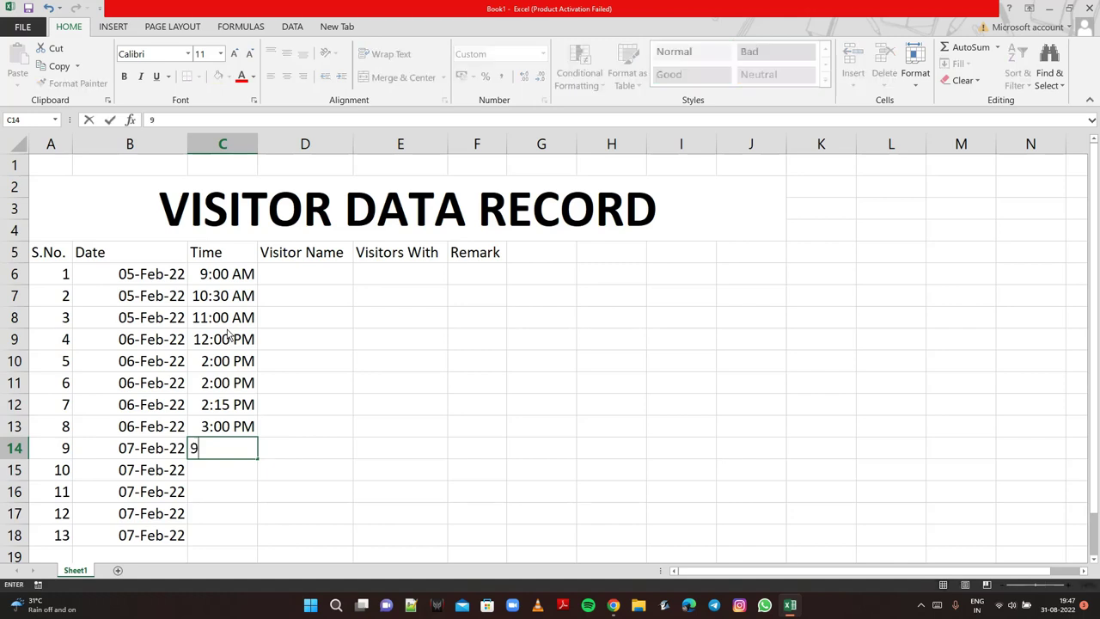
type(":0")
type("0 AM")
key("Return")
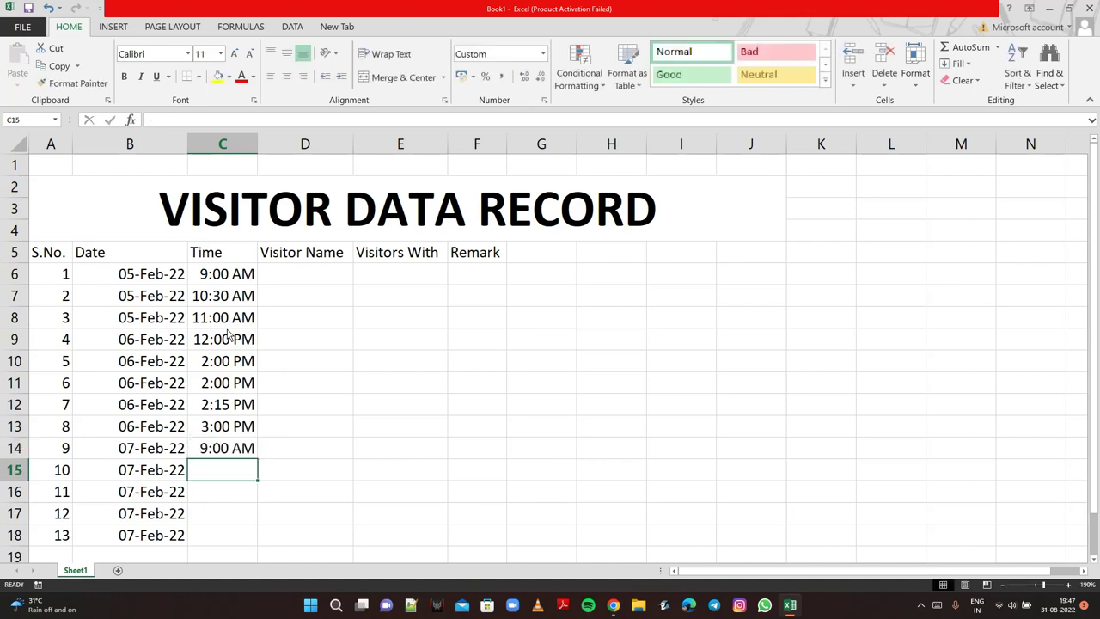
type("9")
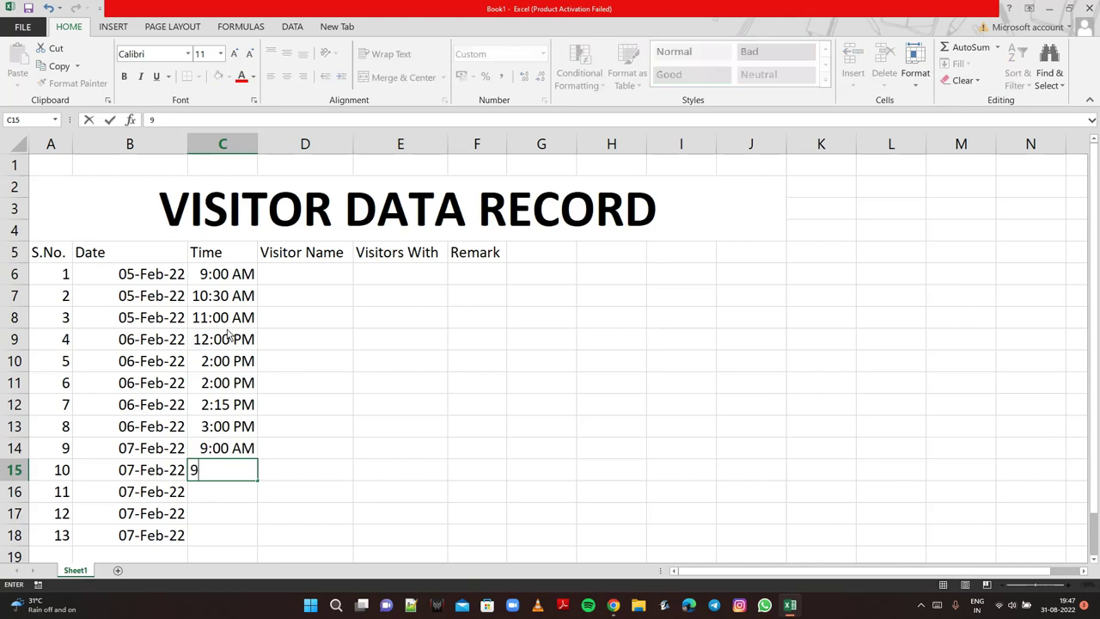
type(":15 AM")
key("Return")
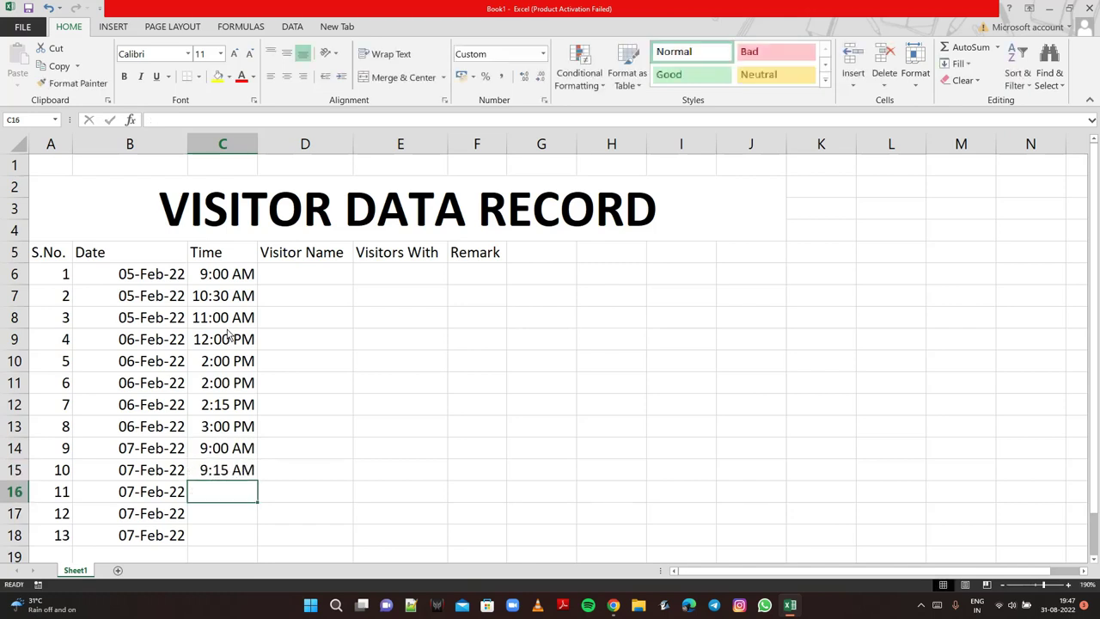
- Enter 9:15 AM, 10:00 AM and 10:10 as the times in C16:C18
type("9:1")
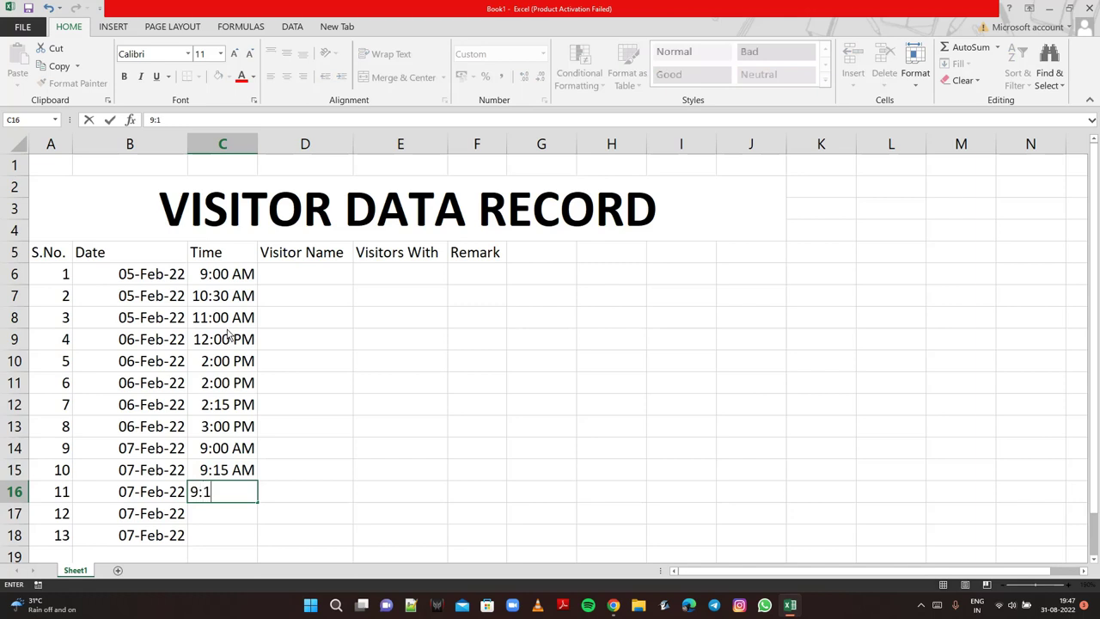
type("5 AM")
key("Return")
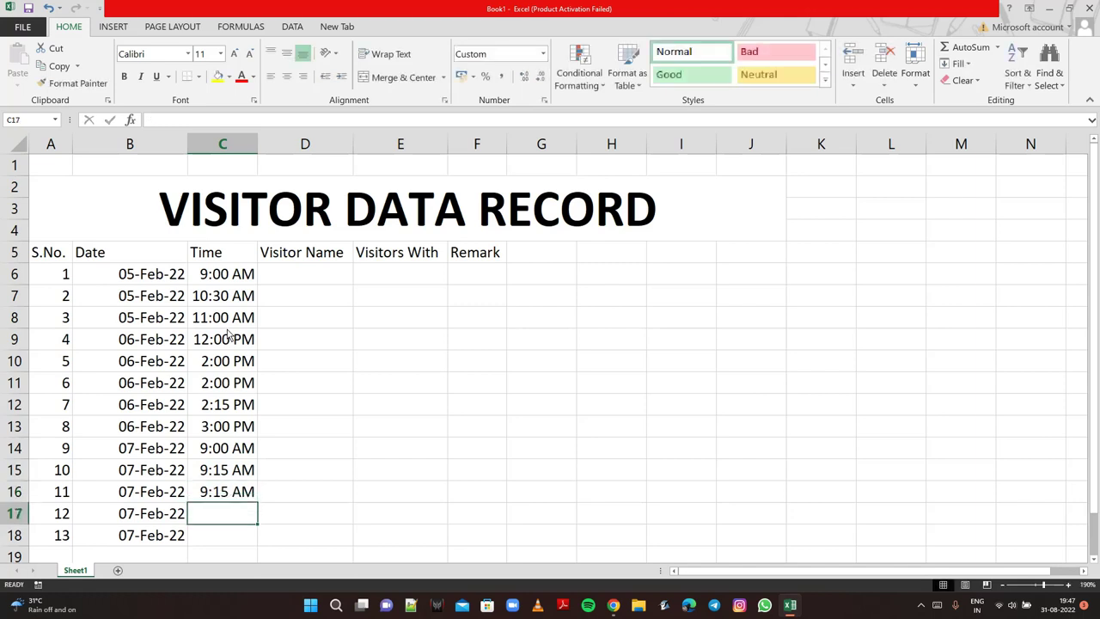
type("1")
type("0:")
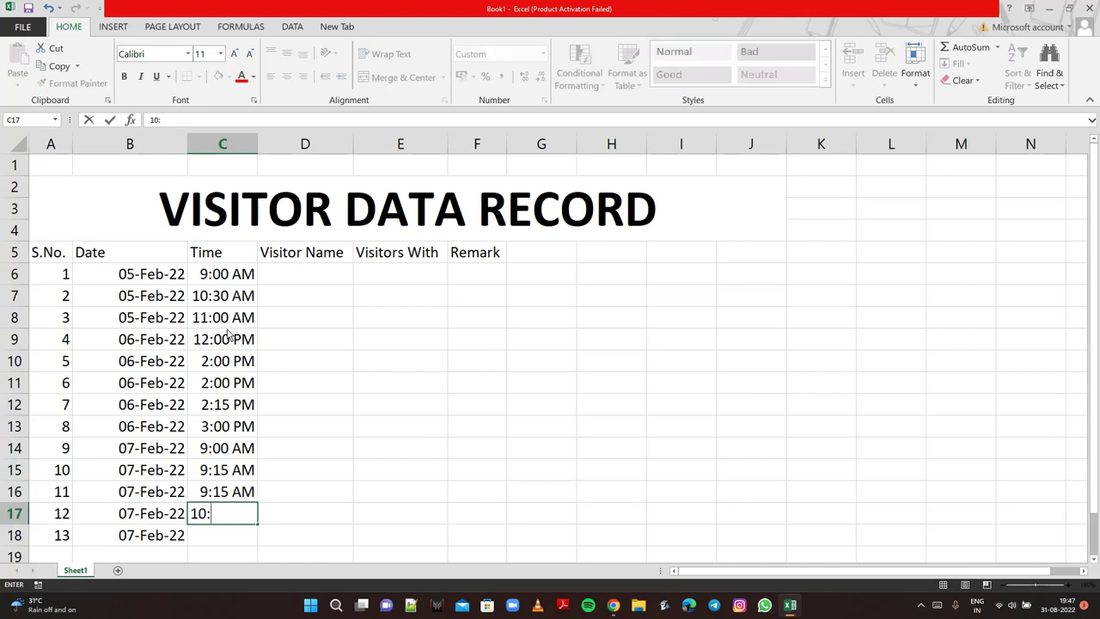
type("00 AM")
key("Return")
type("10")
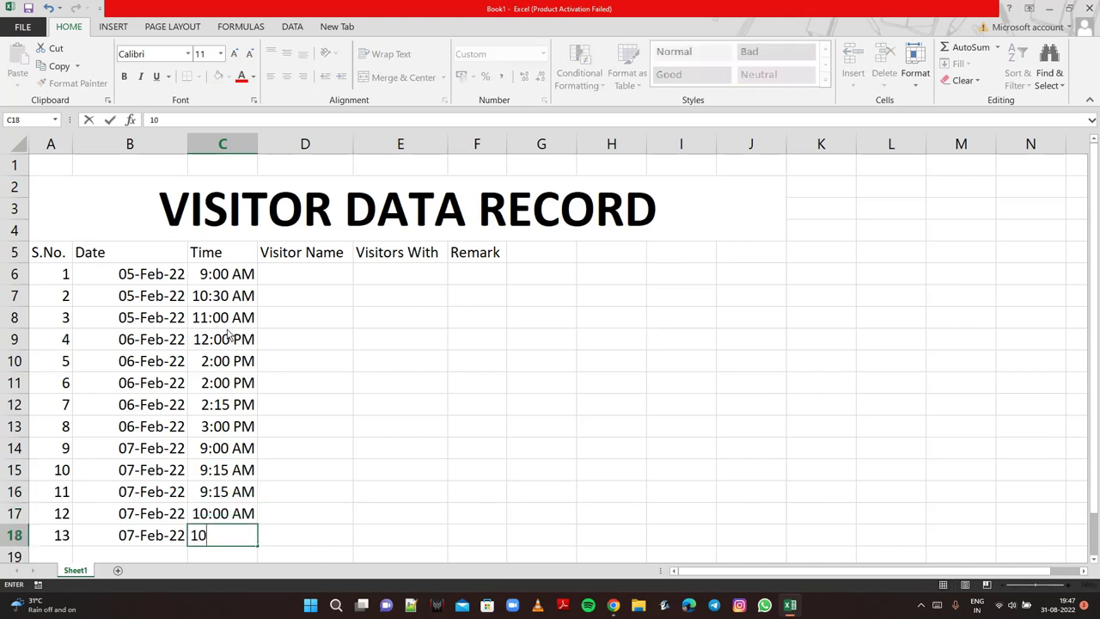
type(":10")
key("Return")
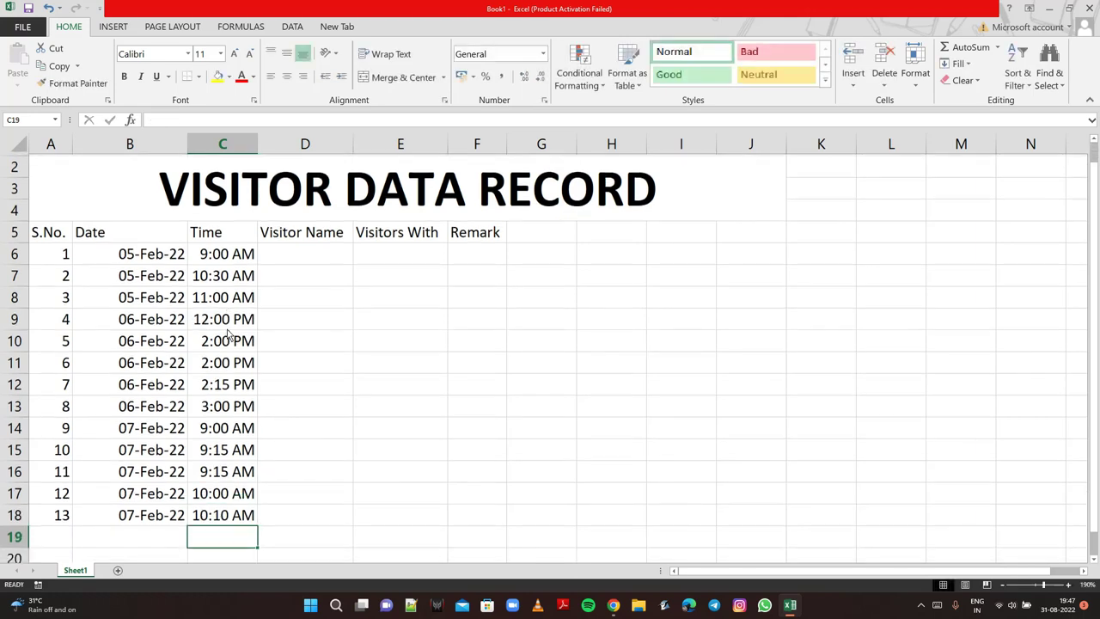
- Type the first three visitors' full names into D6, D7 and D8, in normal case
left_click(295, 257)
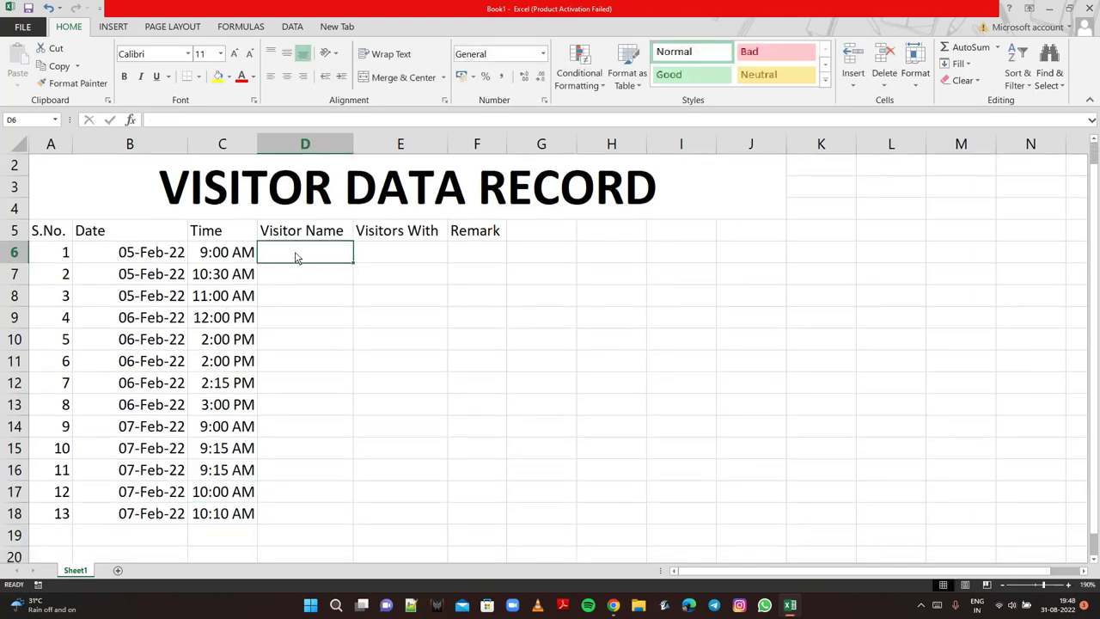
key("Caps_Lock")
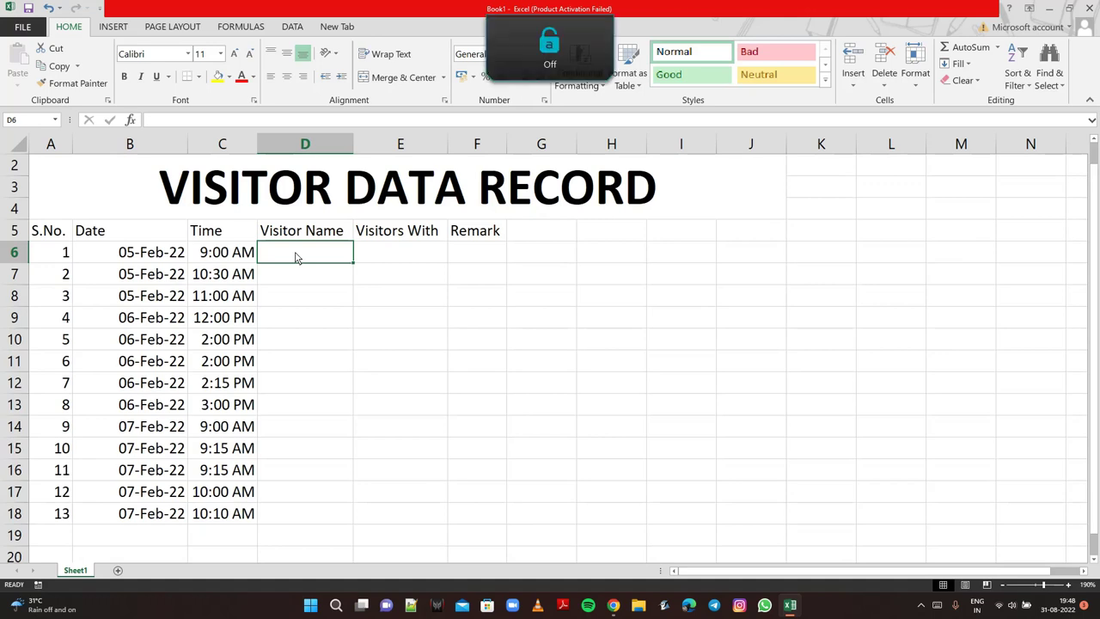
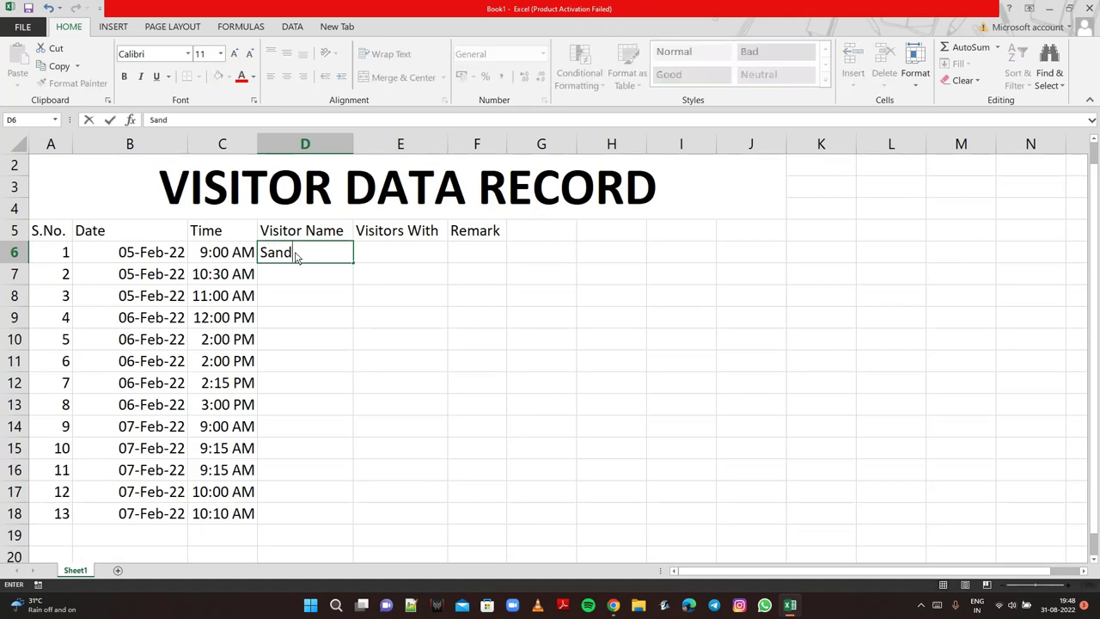
key("Return")
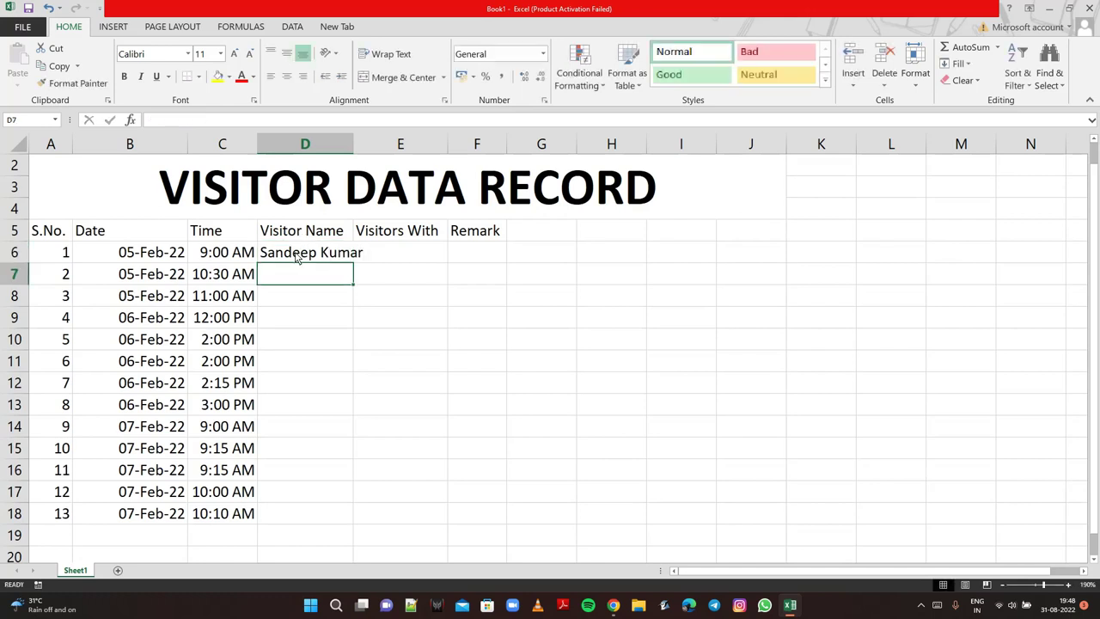
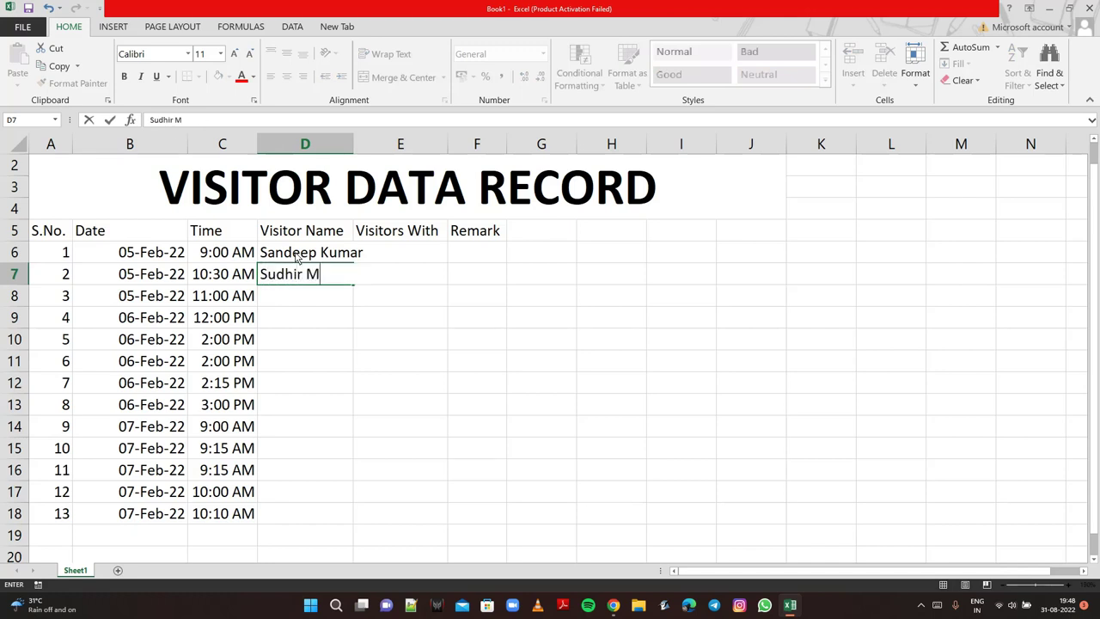
key("Return")
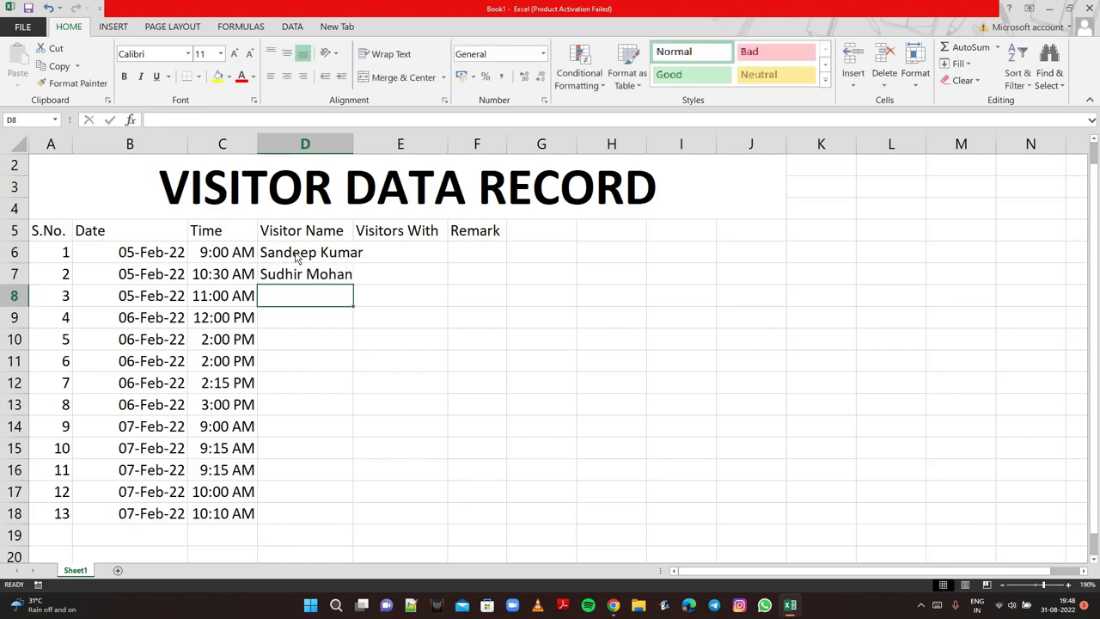
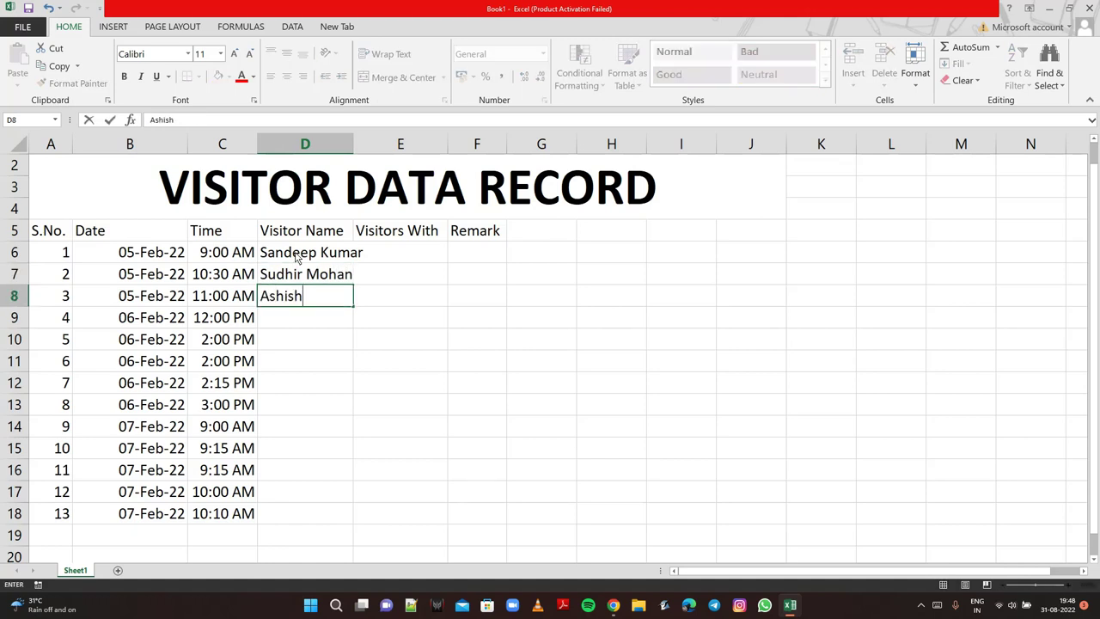
key("Return")
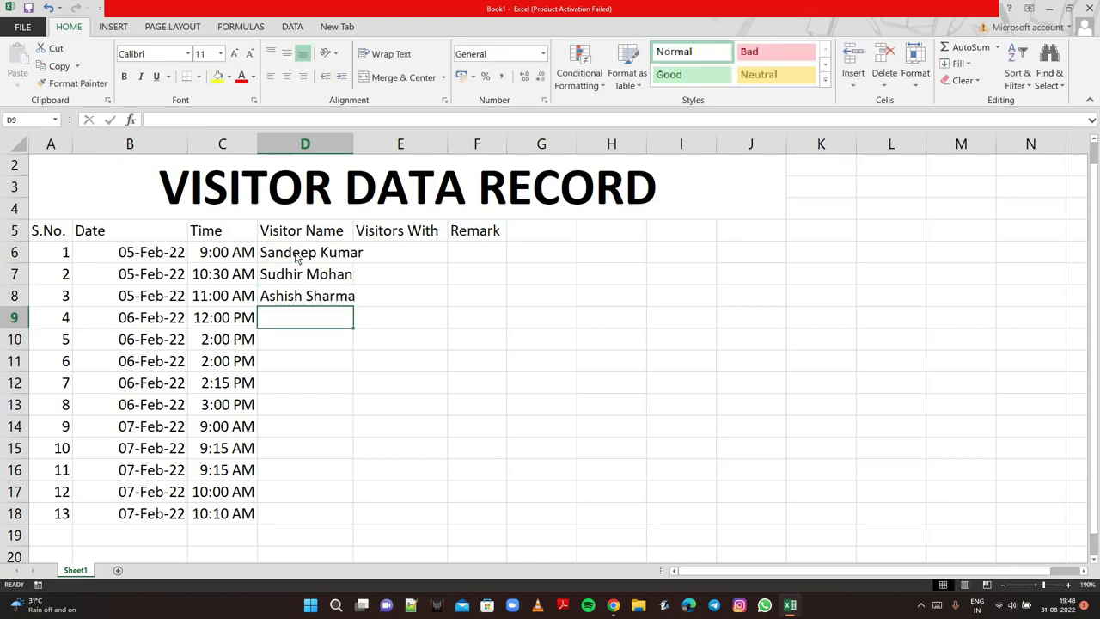
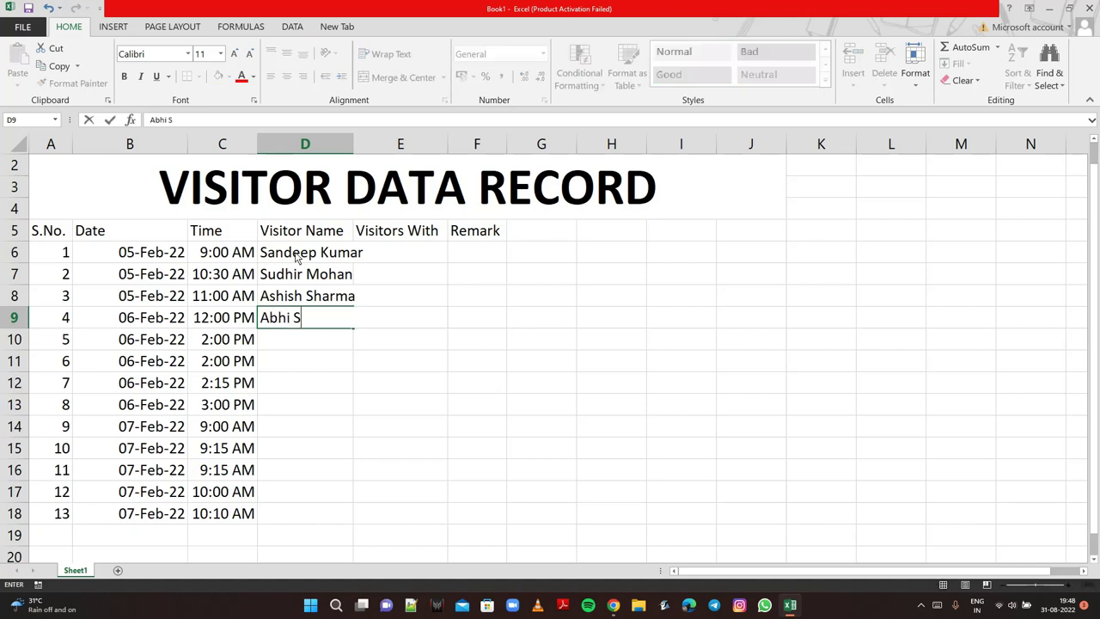
- Type the names for visitors 4 through 9 into D9:D14
key("Return")
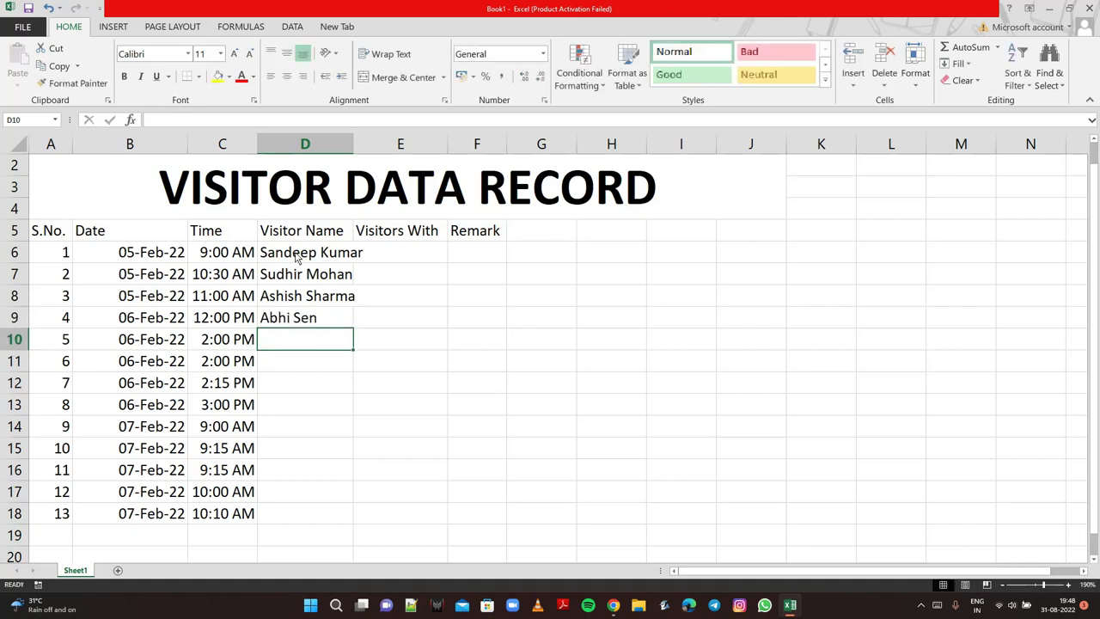
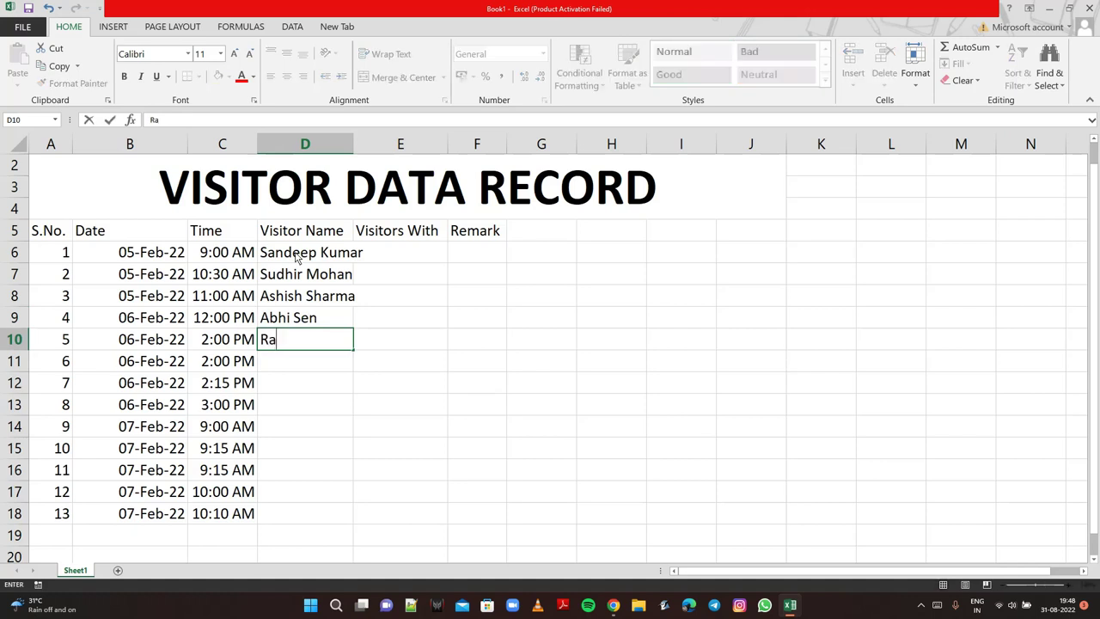
key("Return")
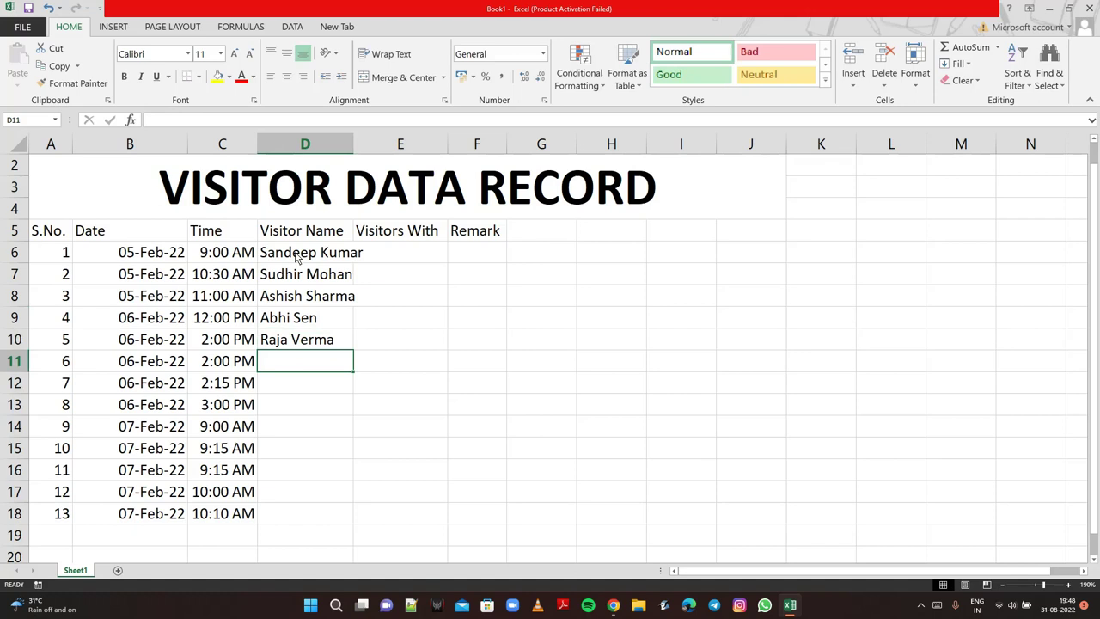
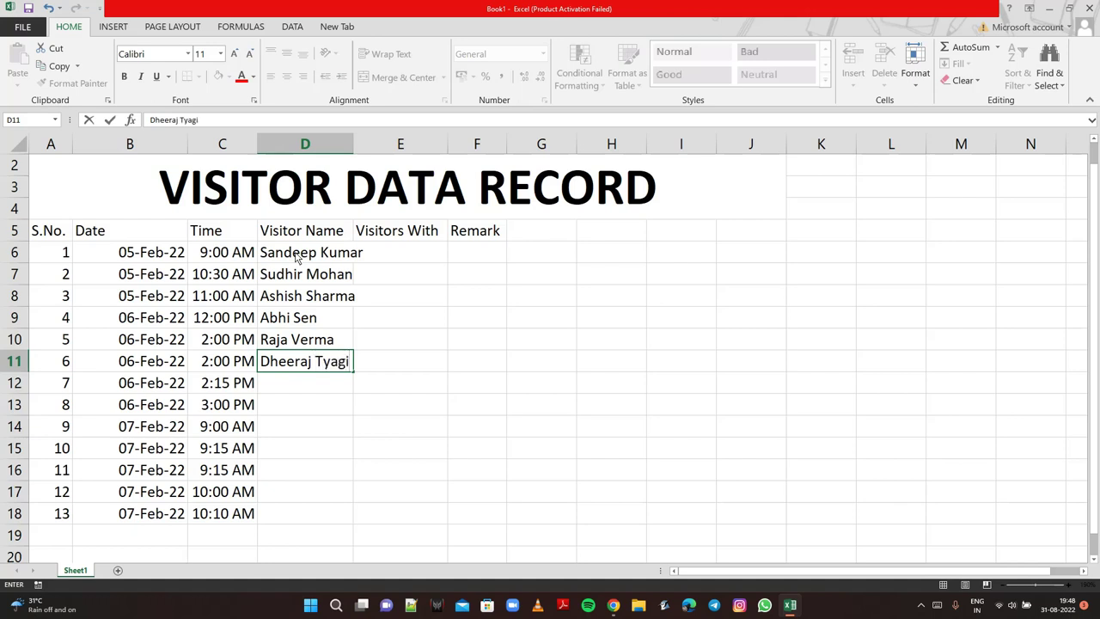
key("Return")
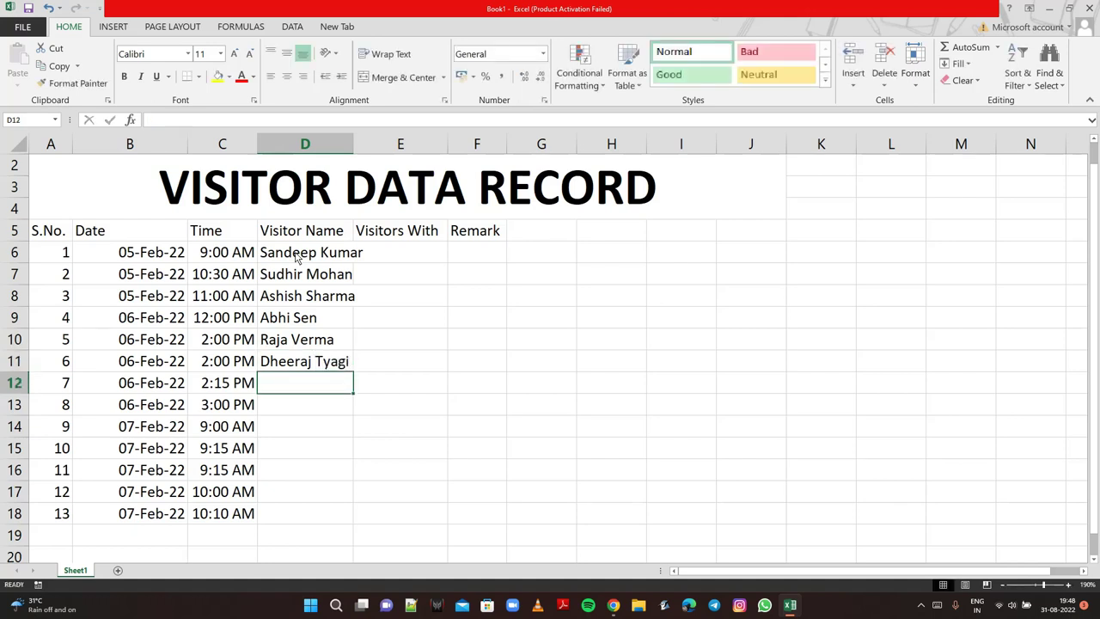
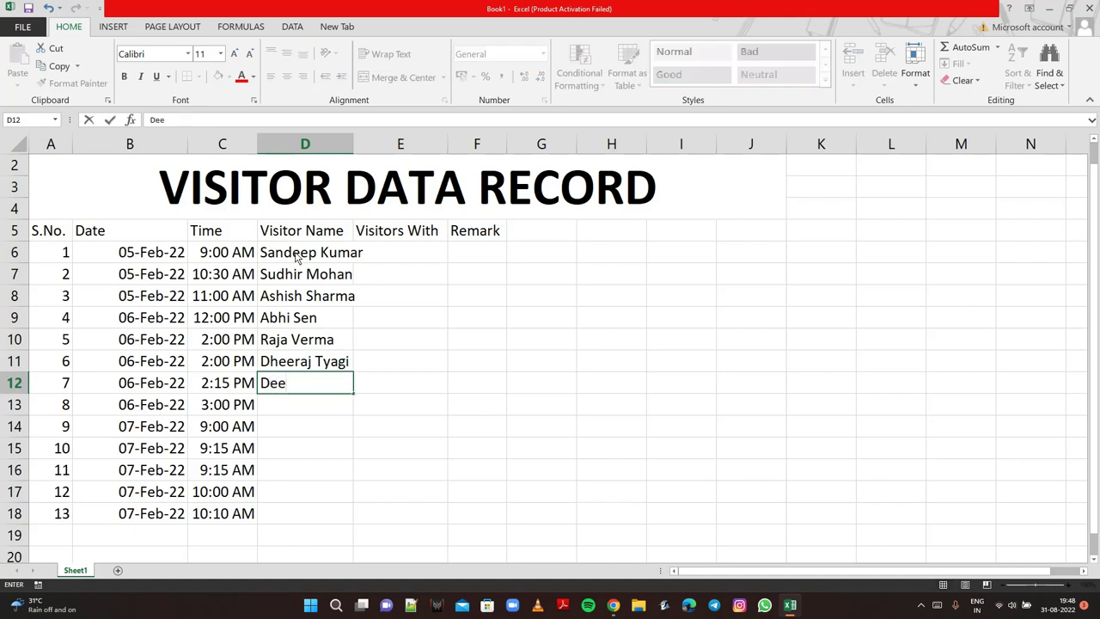
key("Return")
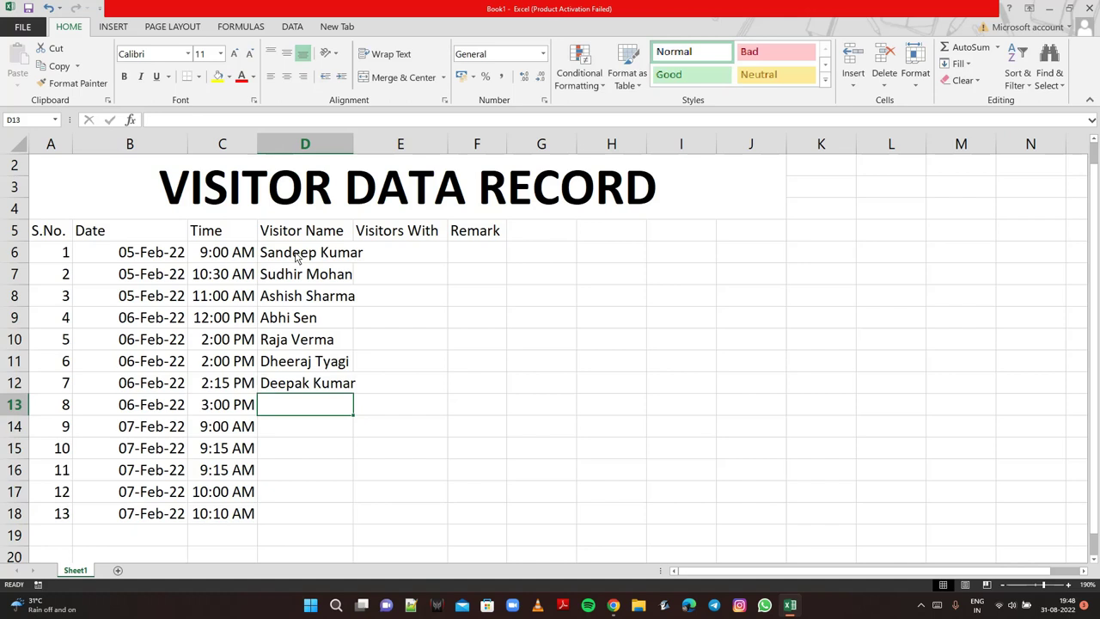
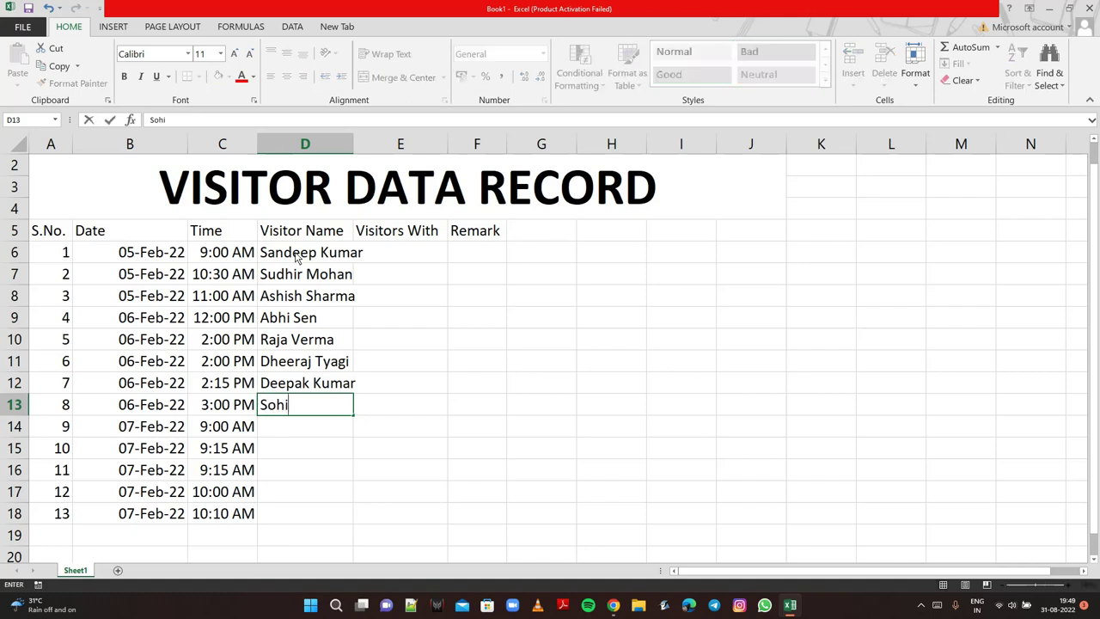
key("Return")
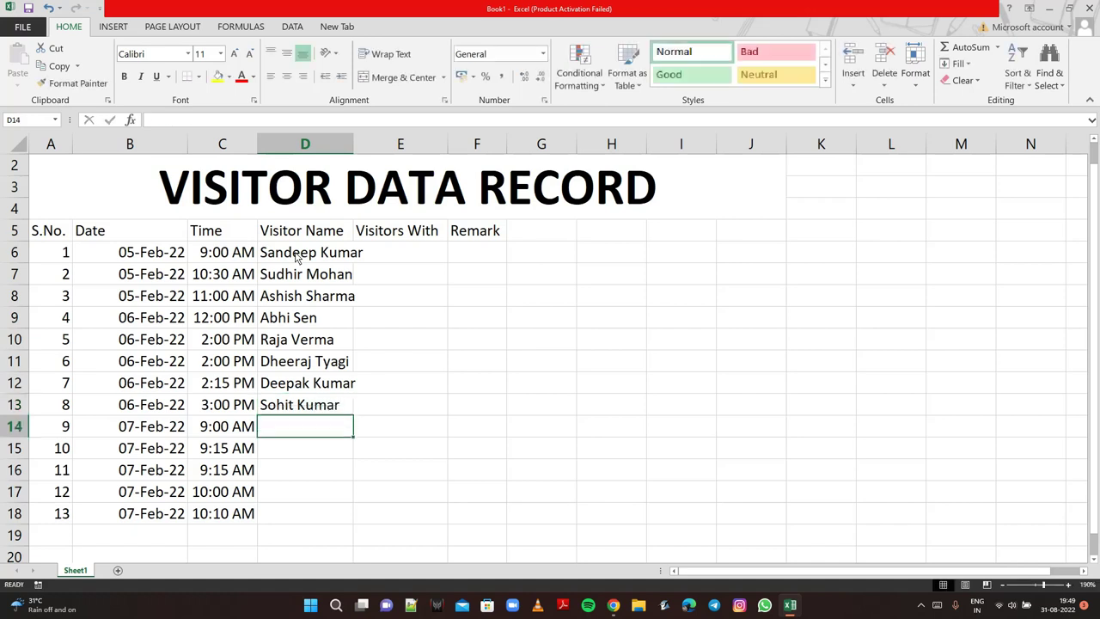
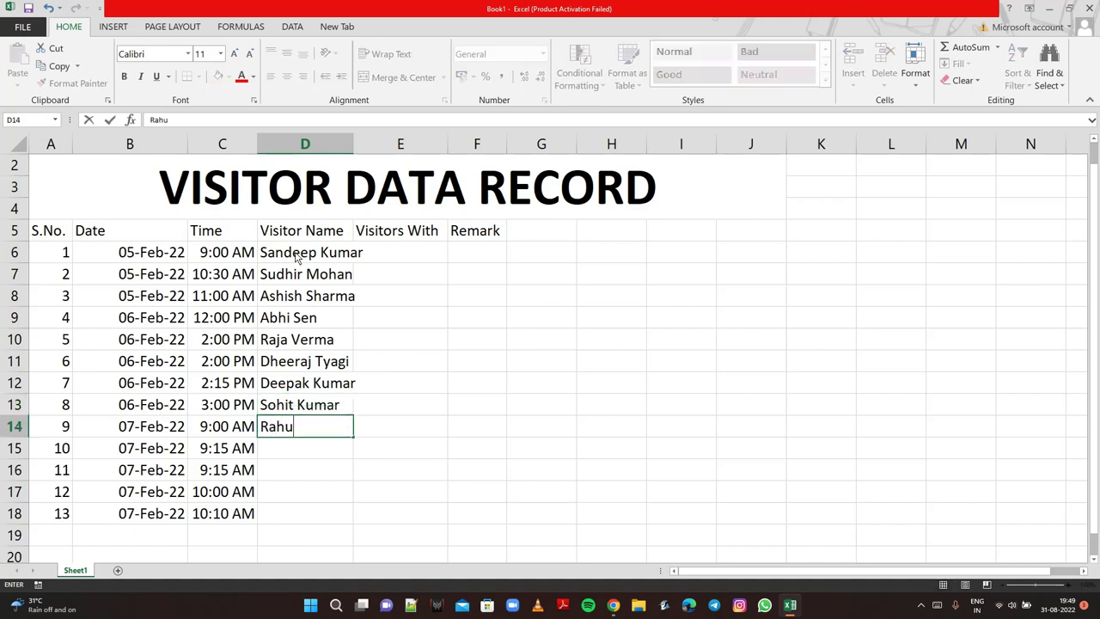
key("Return")
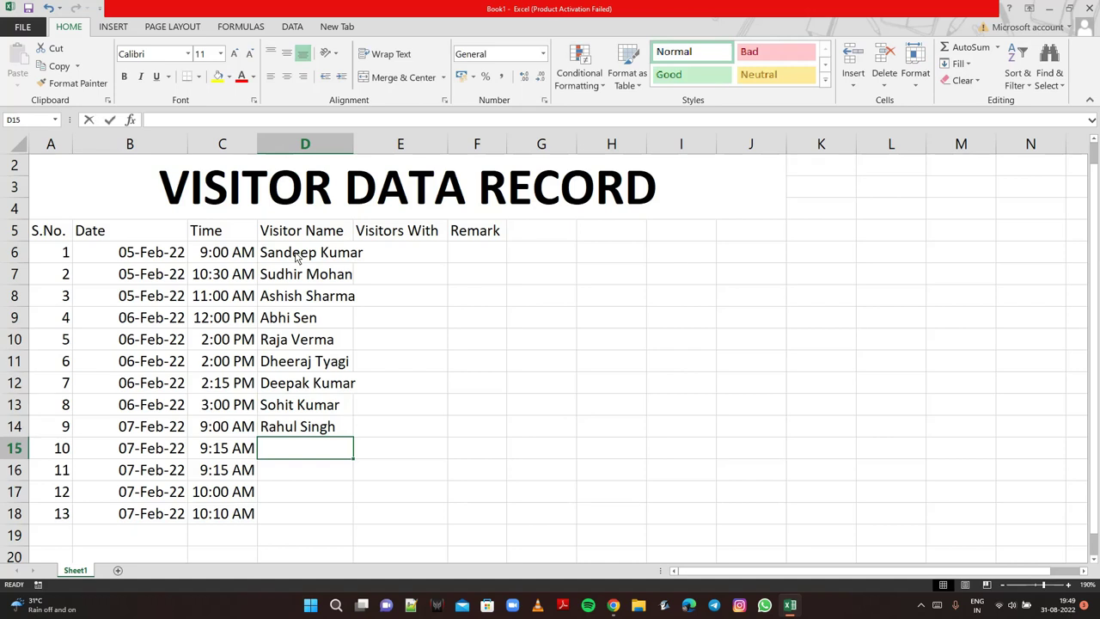
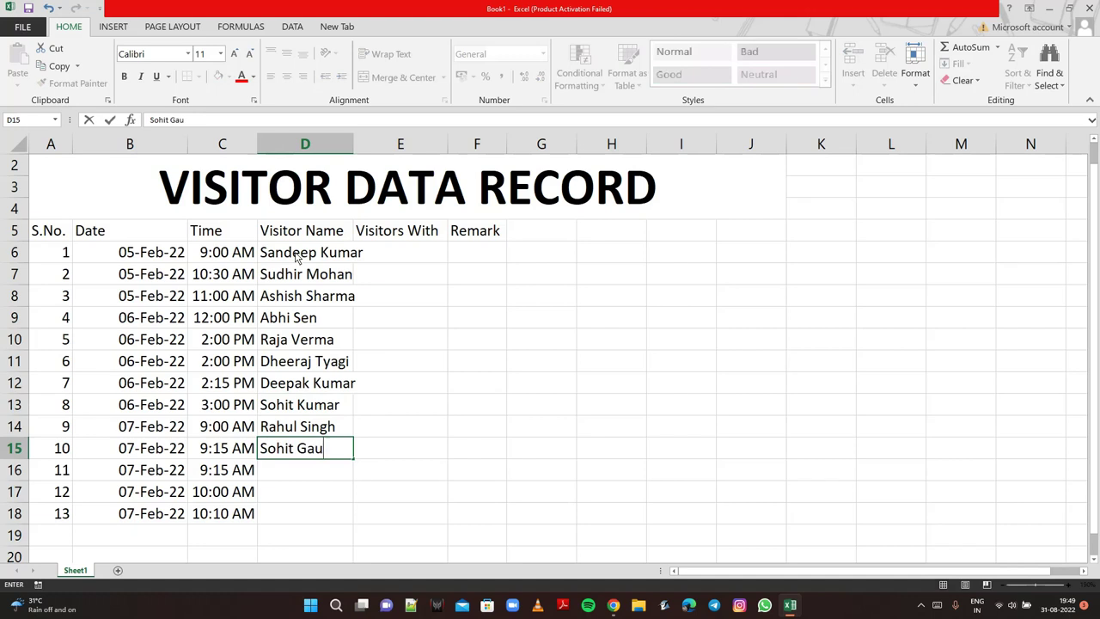
- Type the names for visitors 10 through 13 into D15:D18, fixing surname capitalisation
key("Return")
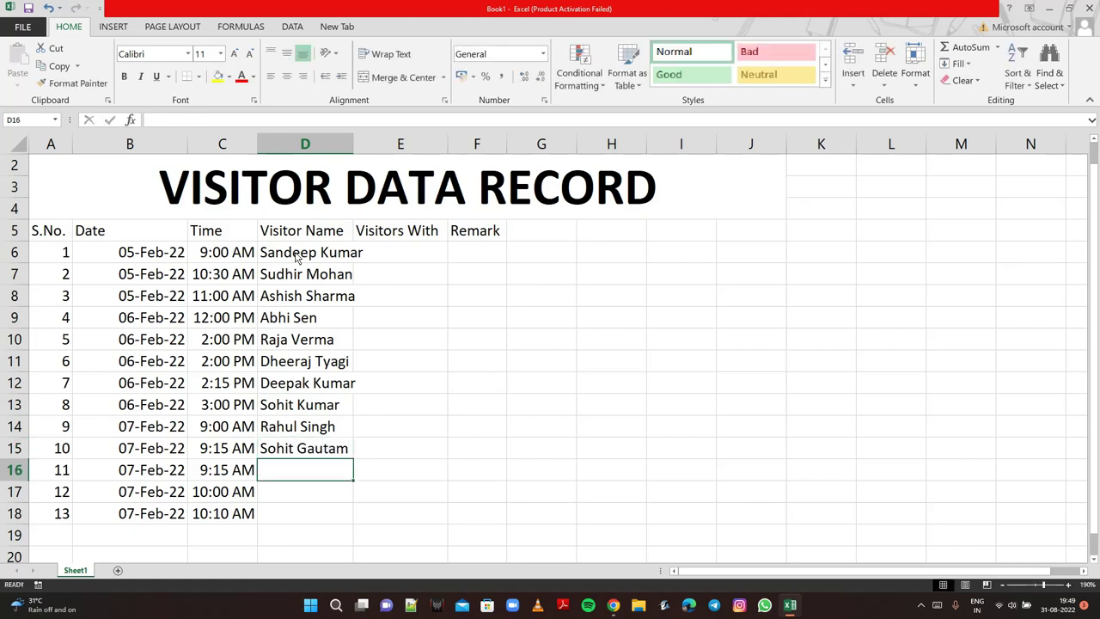
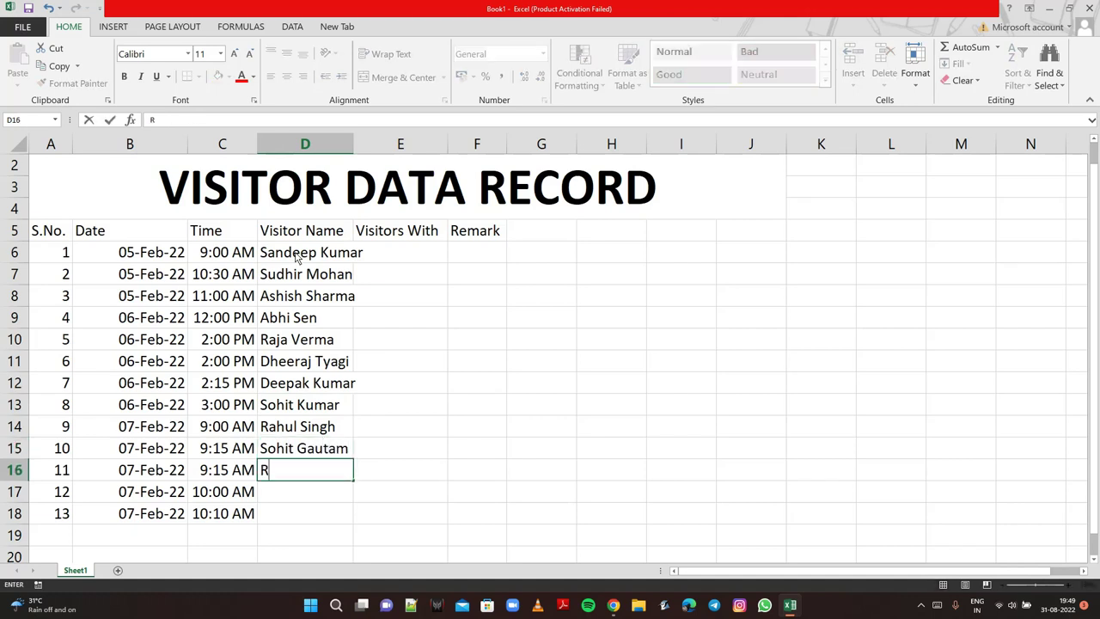
key("Return")
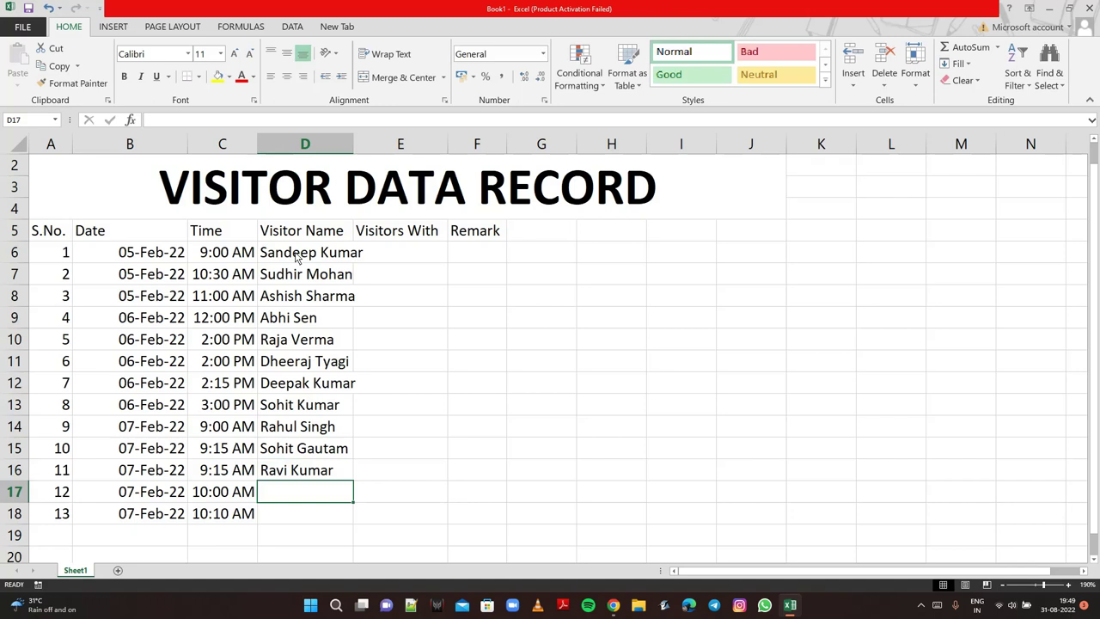
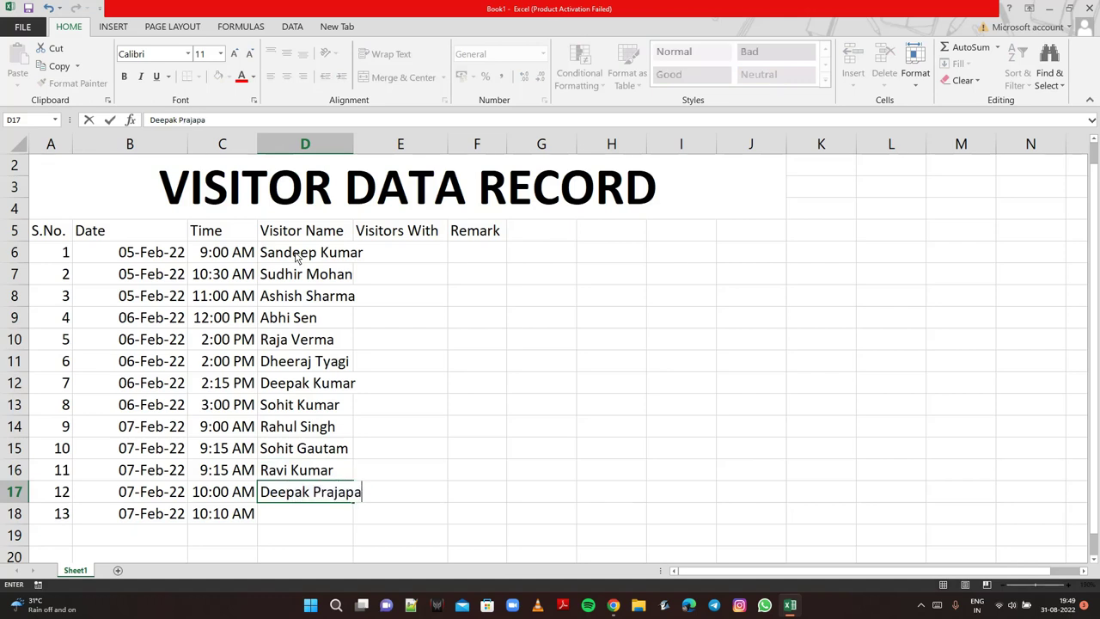
key("Return")
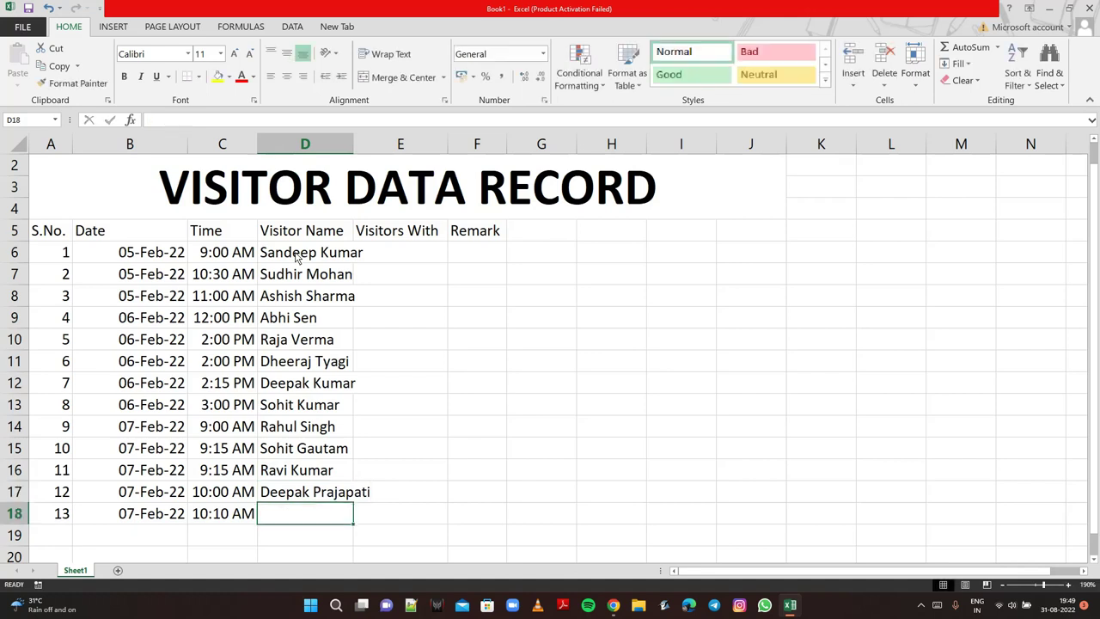
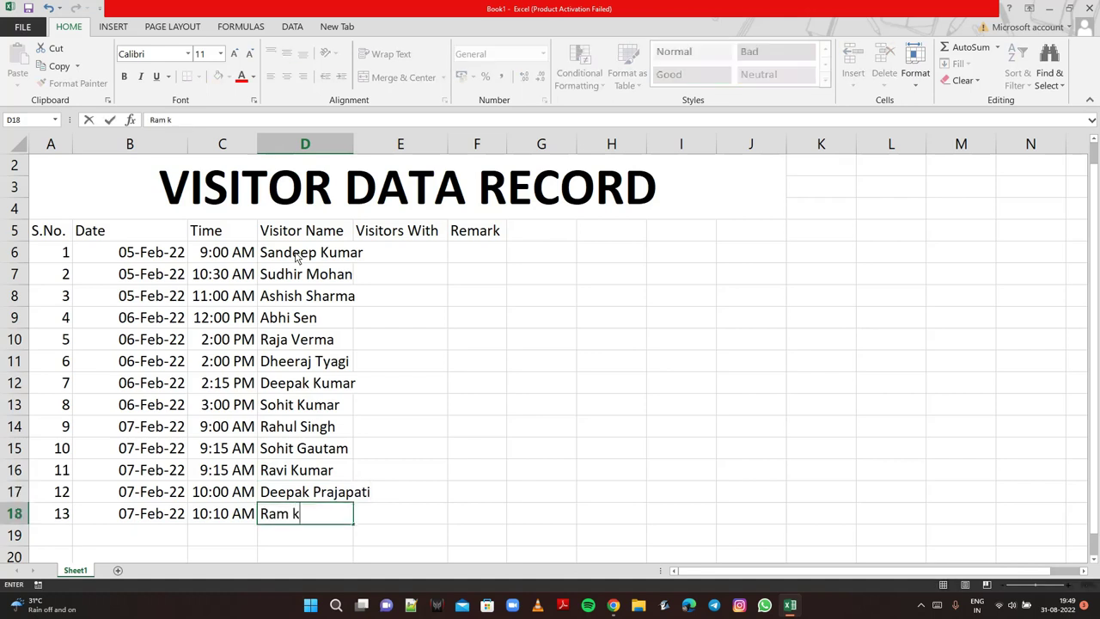
type("Kumar")
key("Up")
key("Right")
- AutoFit column D so the longest visitor name shows in full
key("Up")
key("Up")
key("Up")
key("Up")
key("Up")
key("Up")
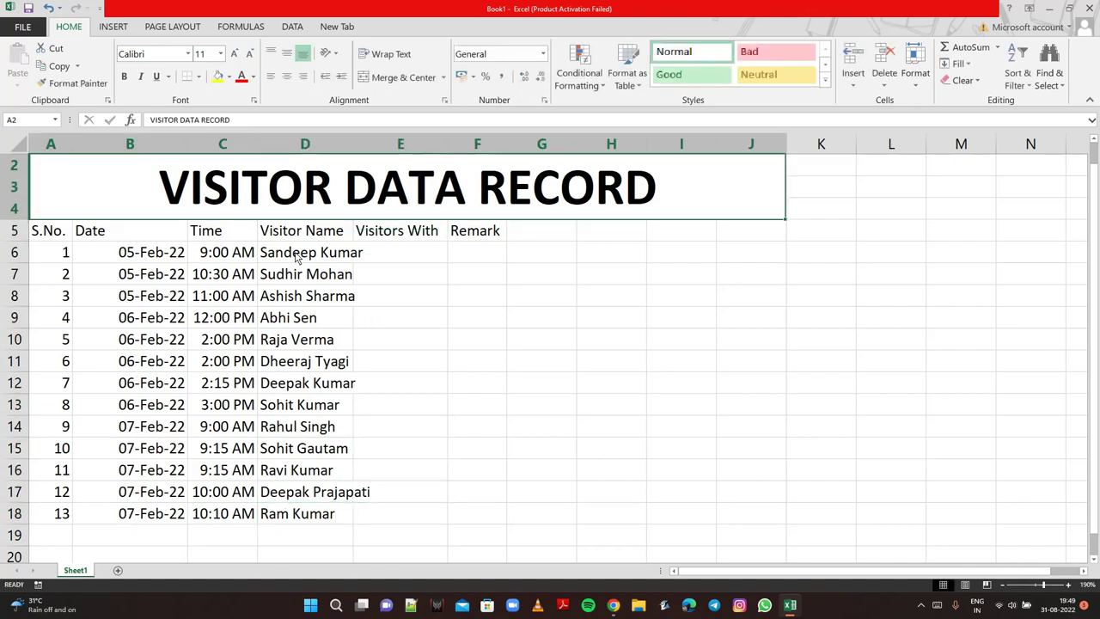
double_click(353, 142)
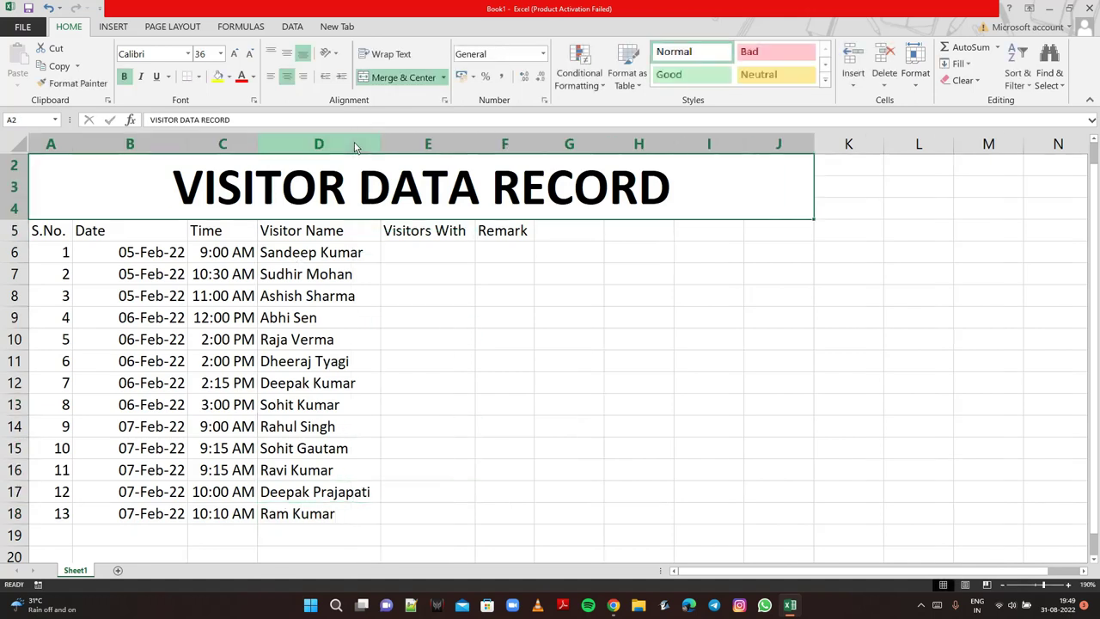
left_click(410, 259)
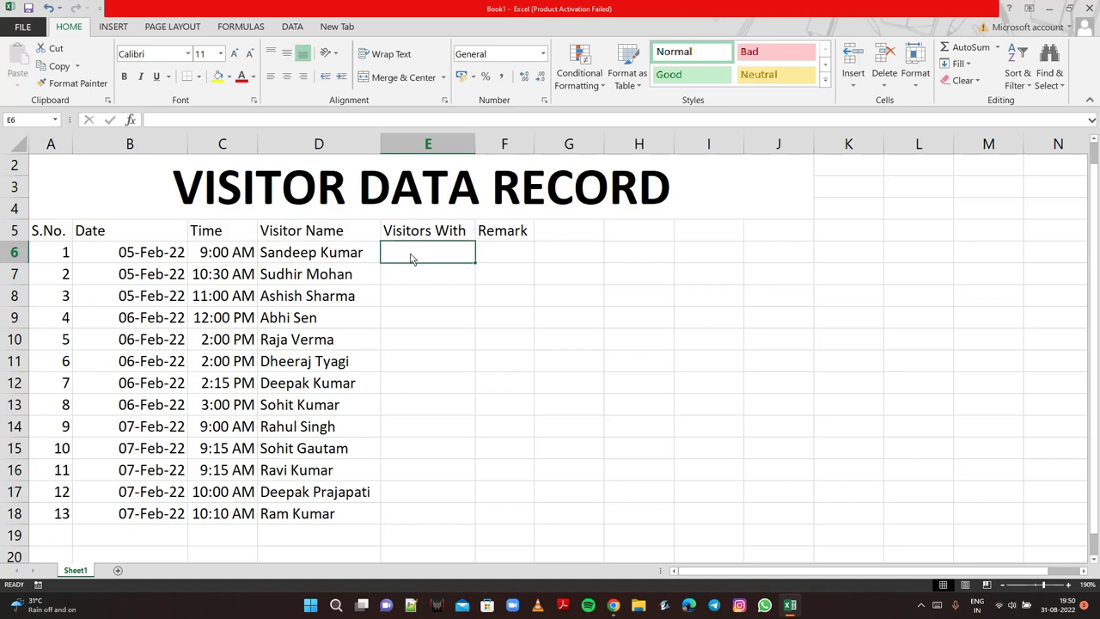
- Enter 2 Person, Non, 1 Person and Non in E6:E9
type("2")
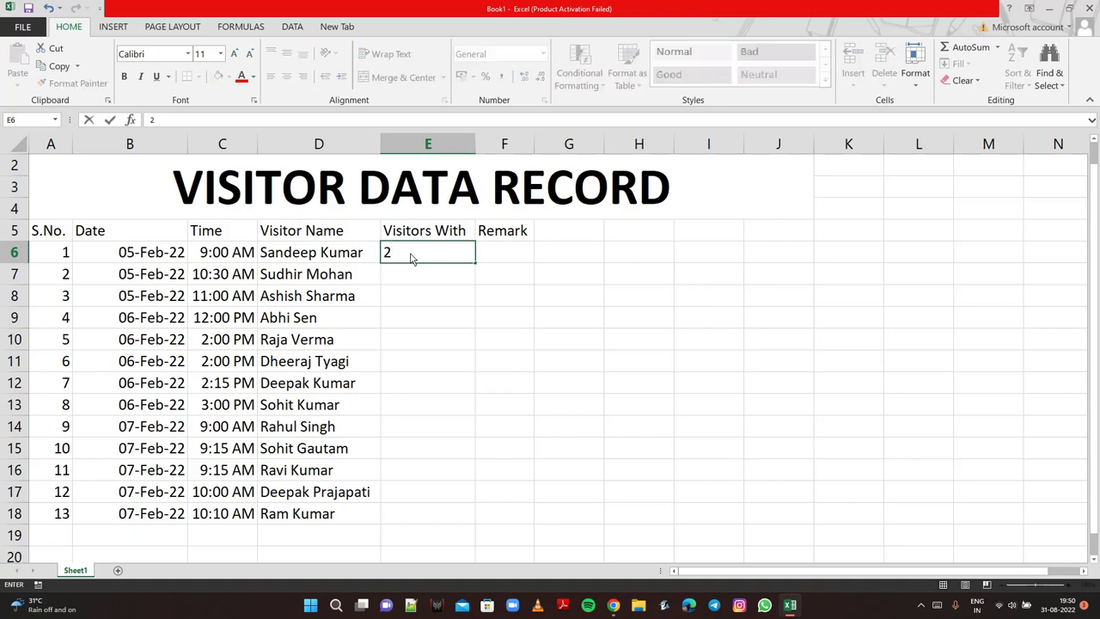
type(" Pers")
type("on")
key("Return")
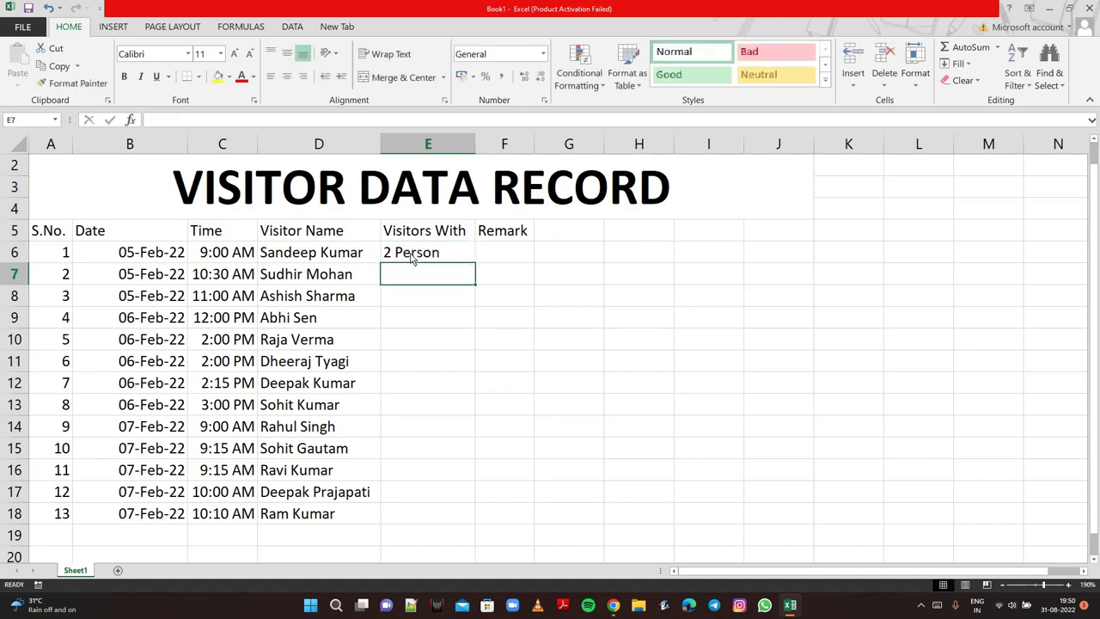
type("Non")
key("Return")
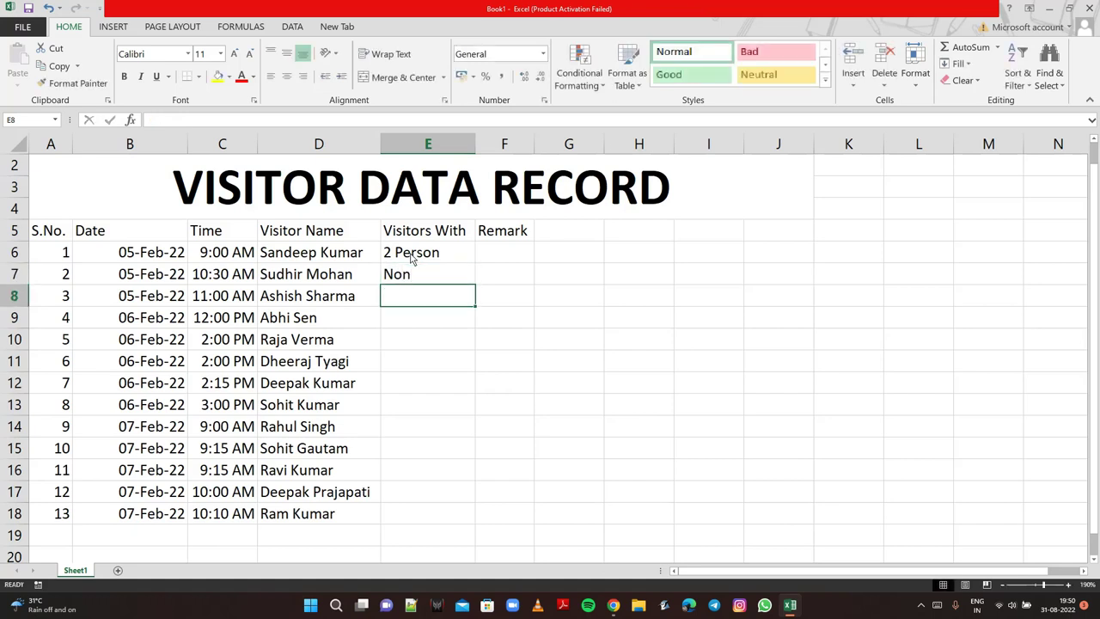
type("1")
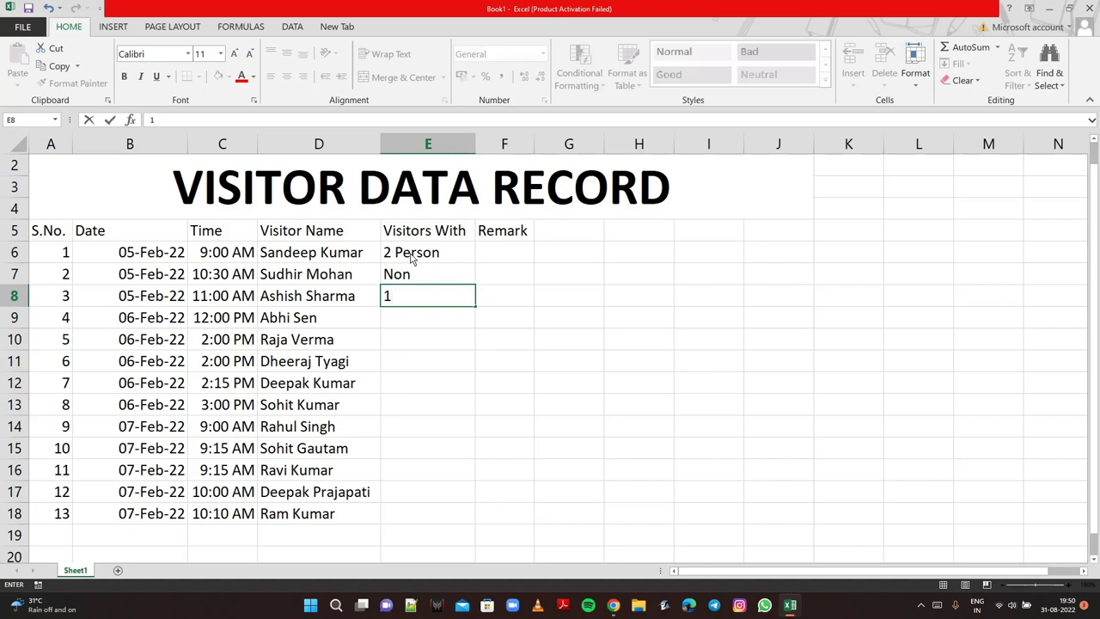
type(" Person")
key("Return")
type("Non")
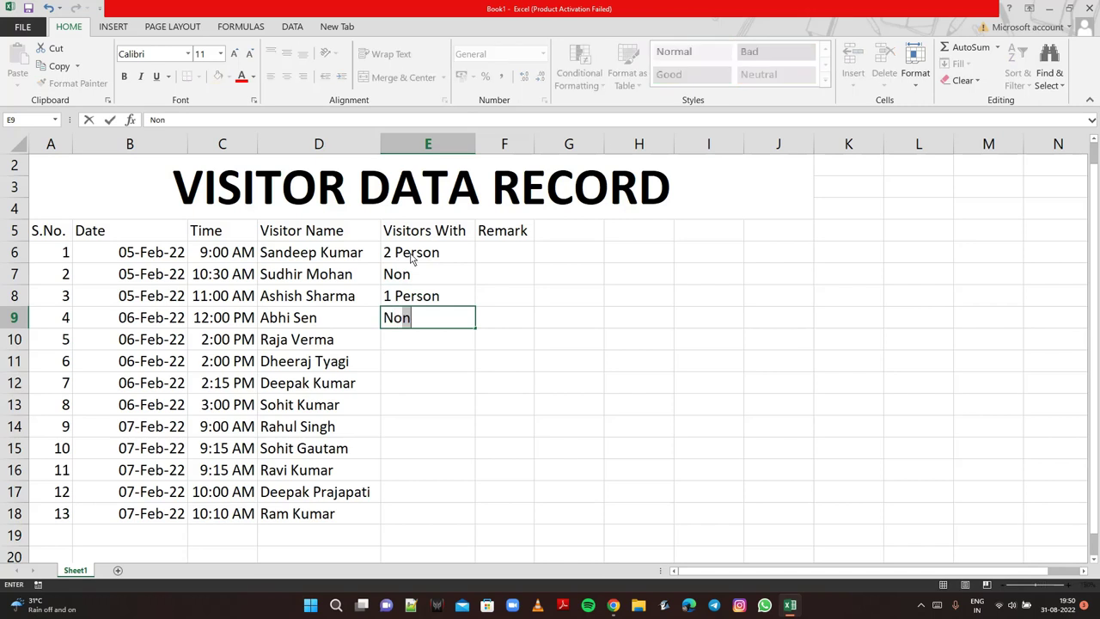
key("Return")
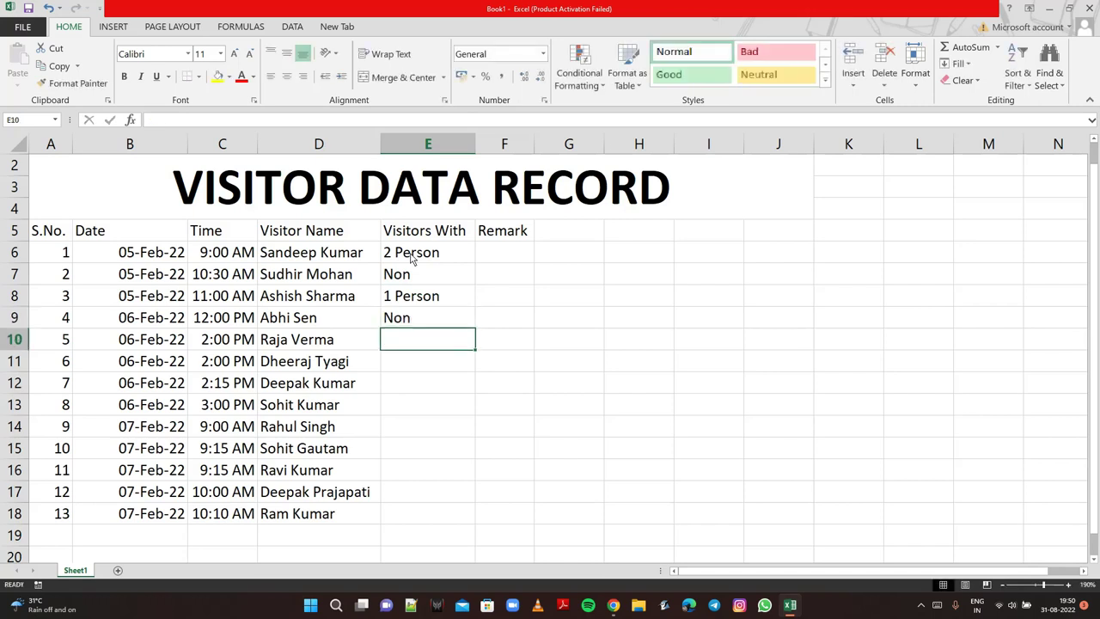
- Enter 2 Person, 1 Person and 1 Person in E10:E12, and type Non into E13
type("@")
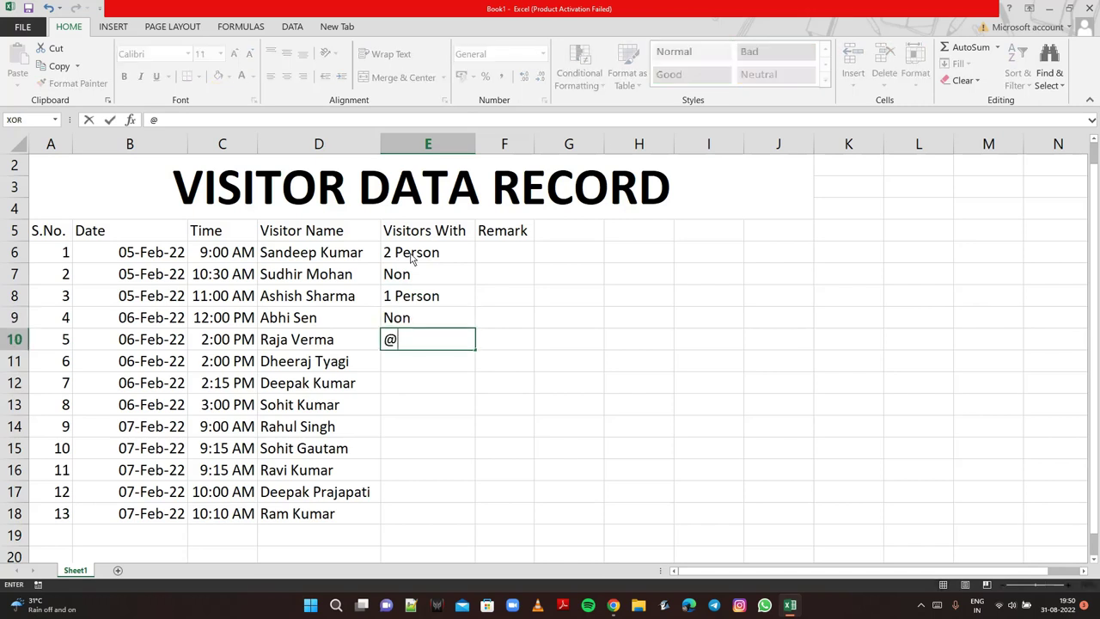
key("BackSpace")
type("2p")
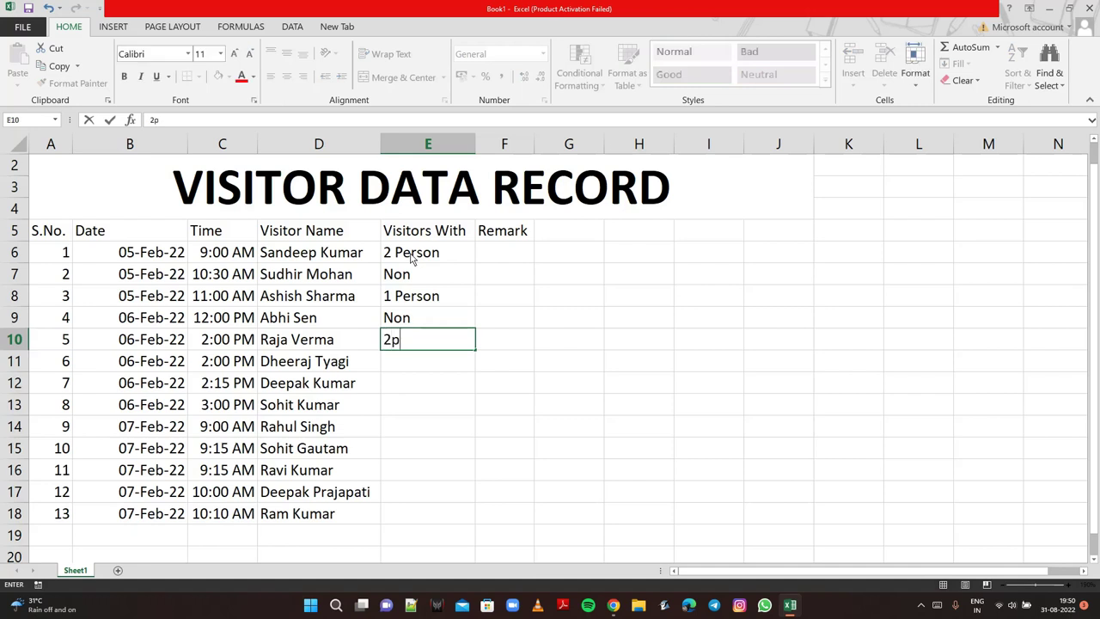
type("er")
key("BackSpace")
type("Pers")
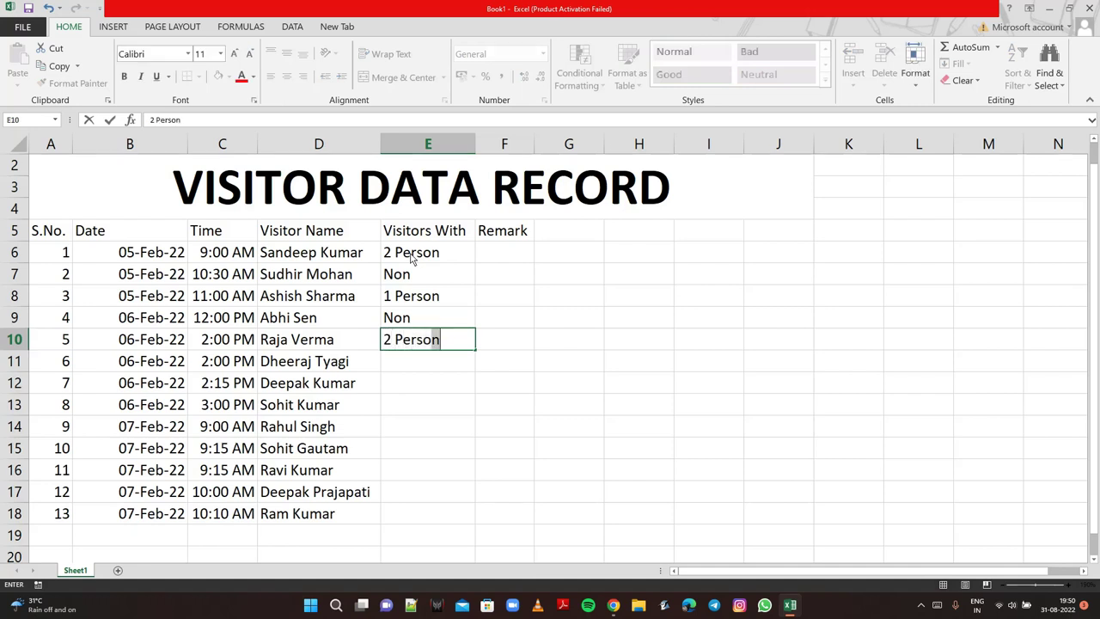
type("on")
key("Return")
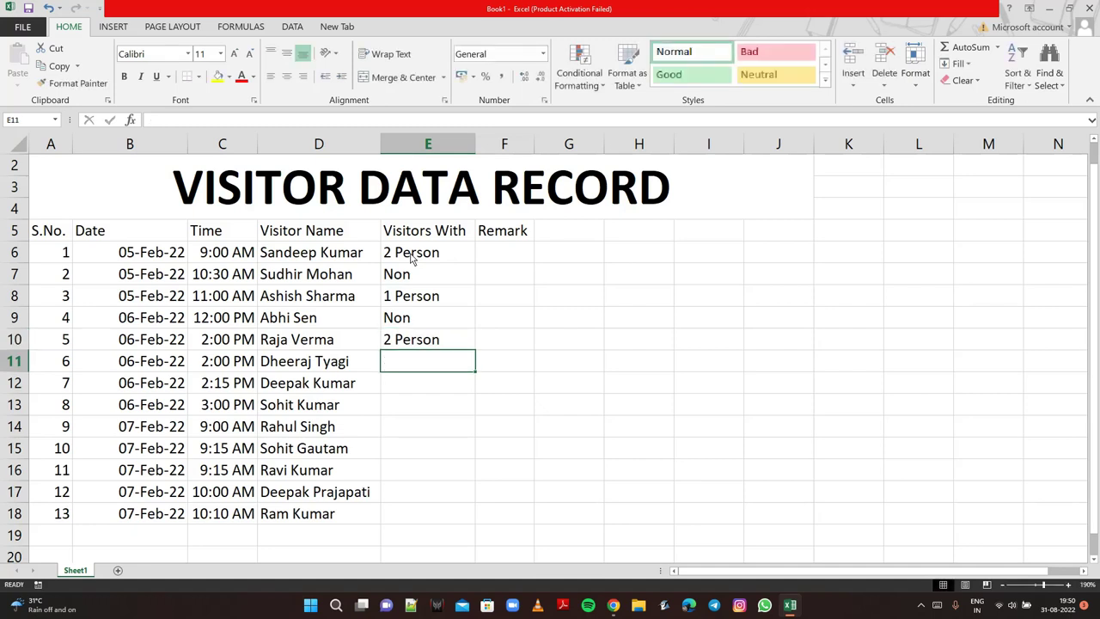
type("1 P")
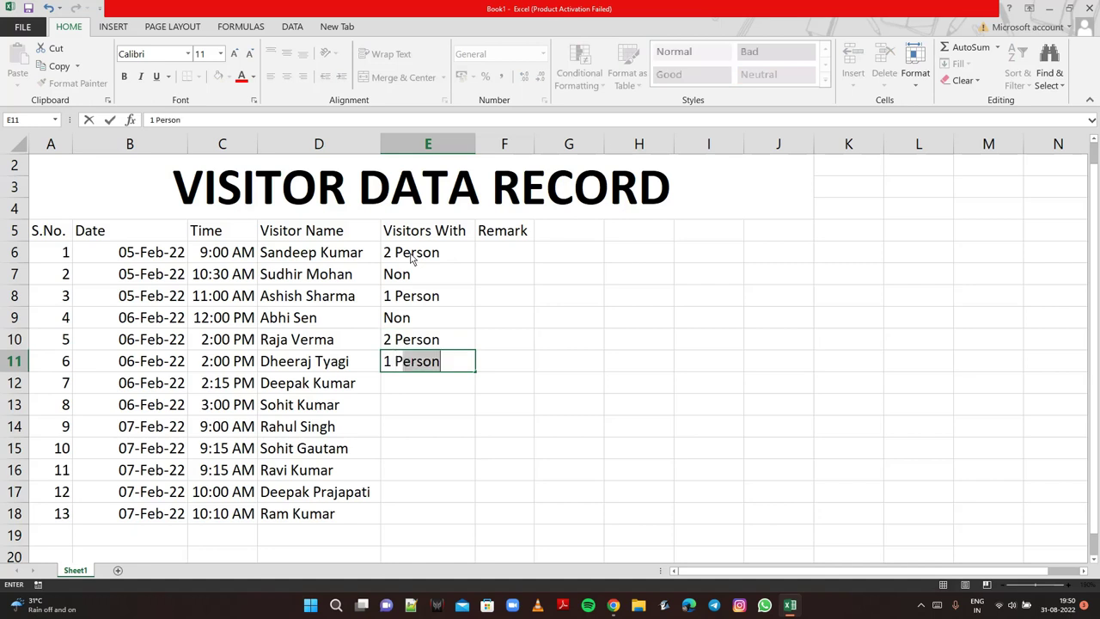
type("erson")
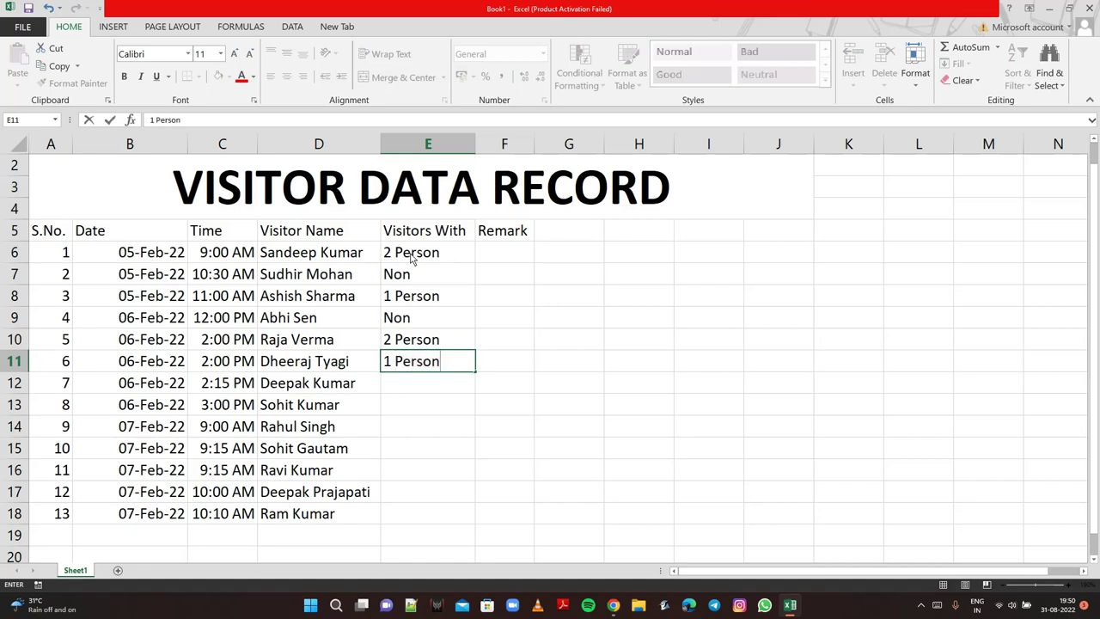
key("Return")
type("1")
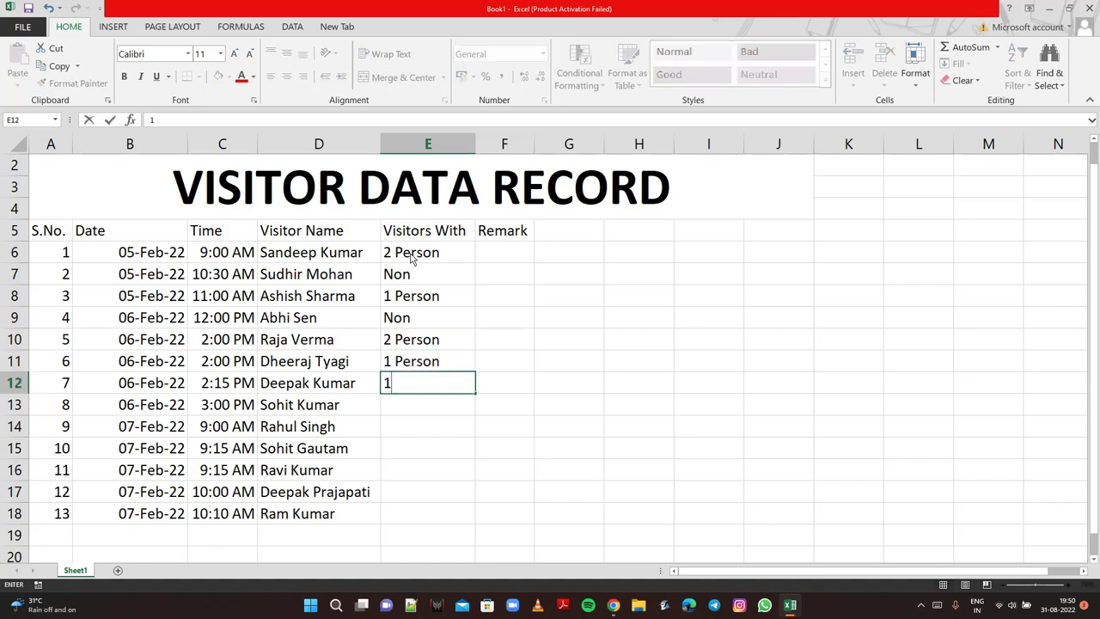
type(" Pe")
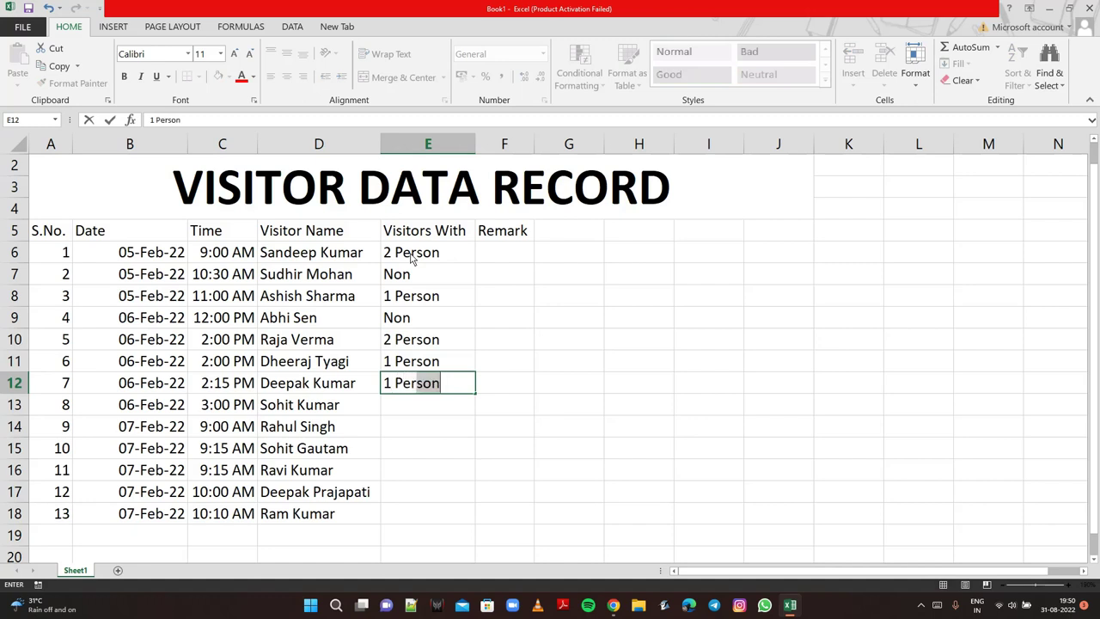
type("rson")
key("Return")
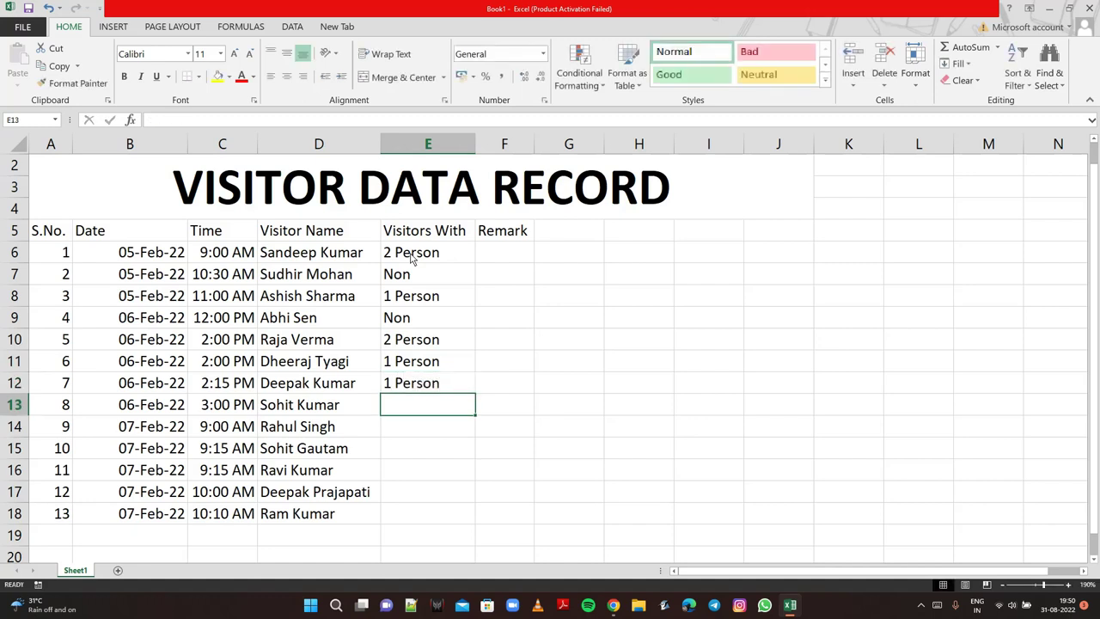
type("Non")
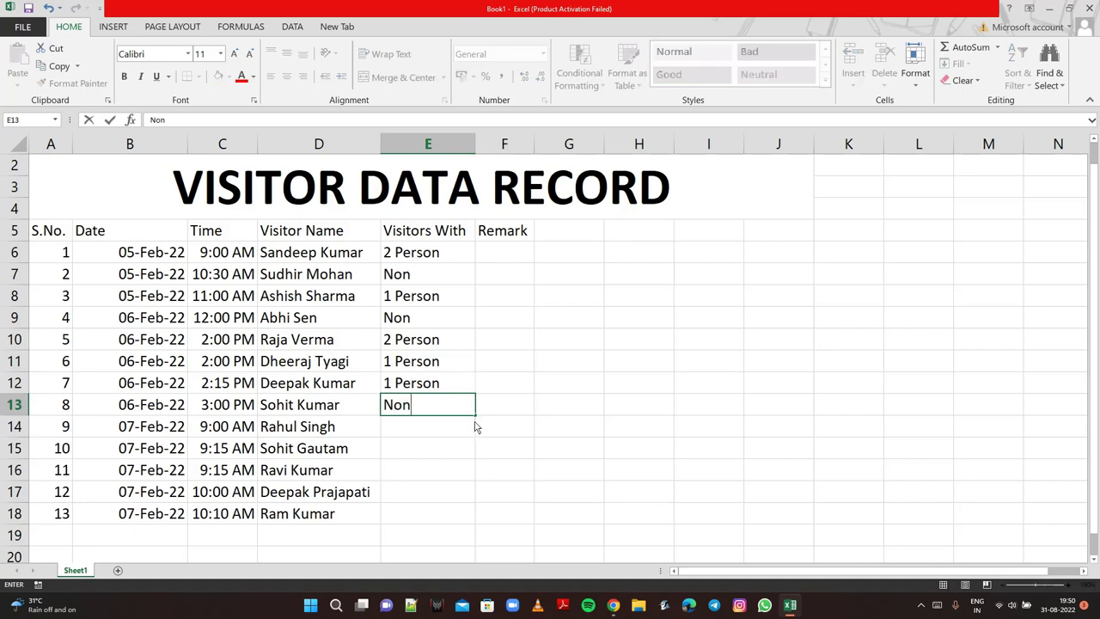
- Fill Non down to E16, then enter 1 Person in E17 and 2 Person in E18
left_click_drag(474, 415, 479, 483)
left_click(423, 493)
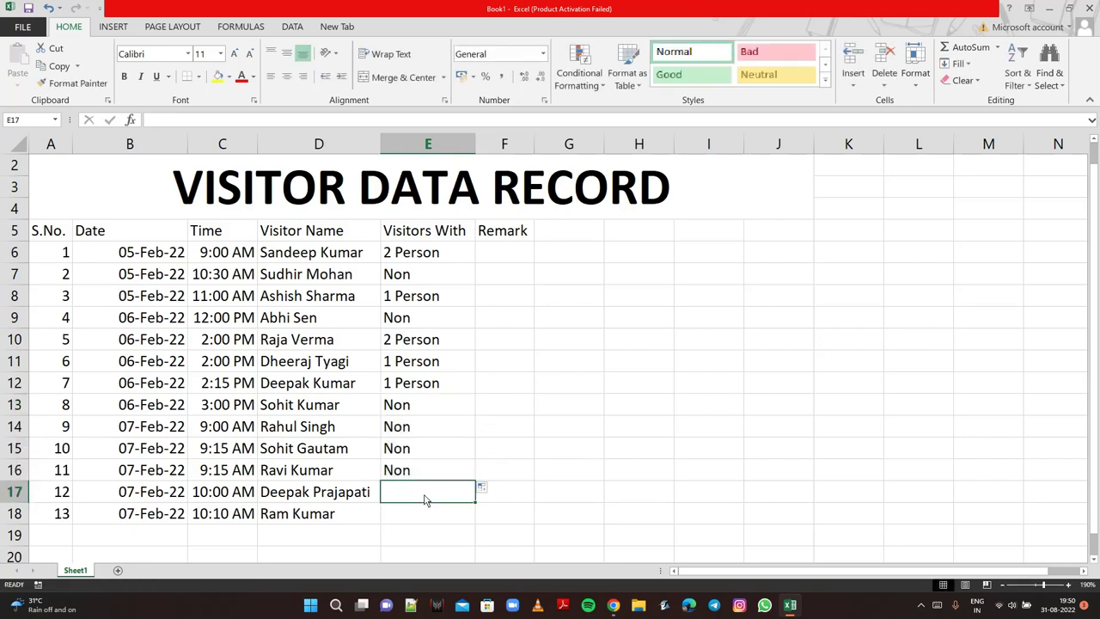
type("1")
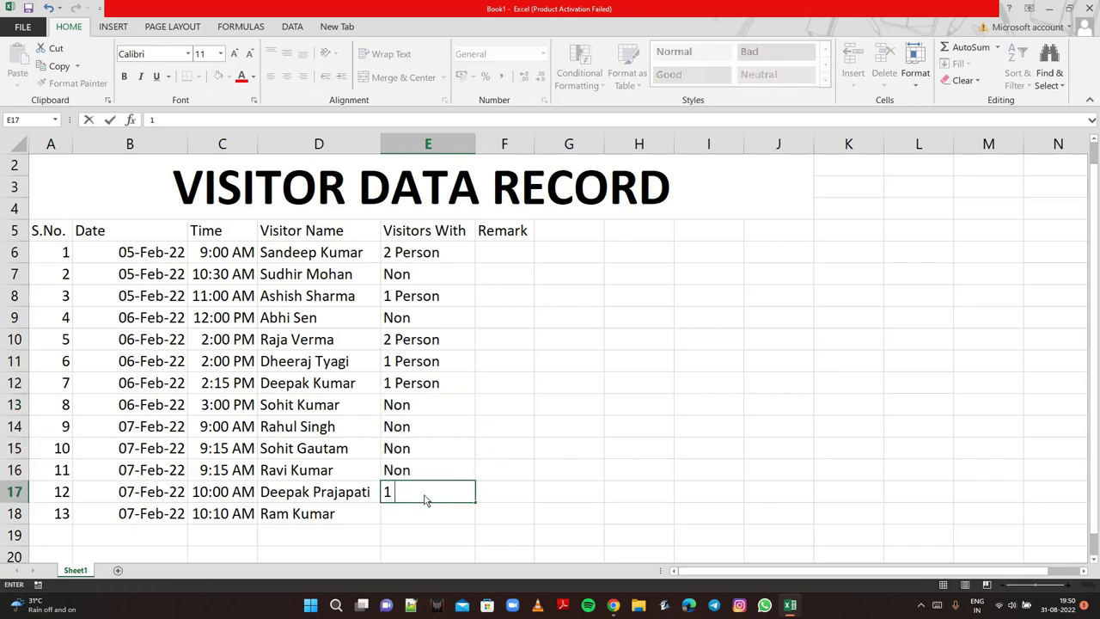
type(" Person")
key("Return")
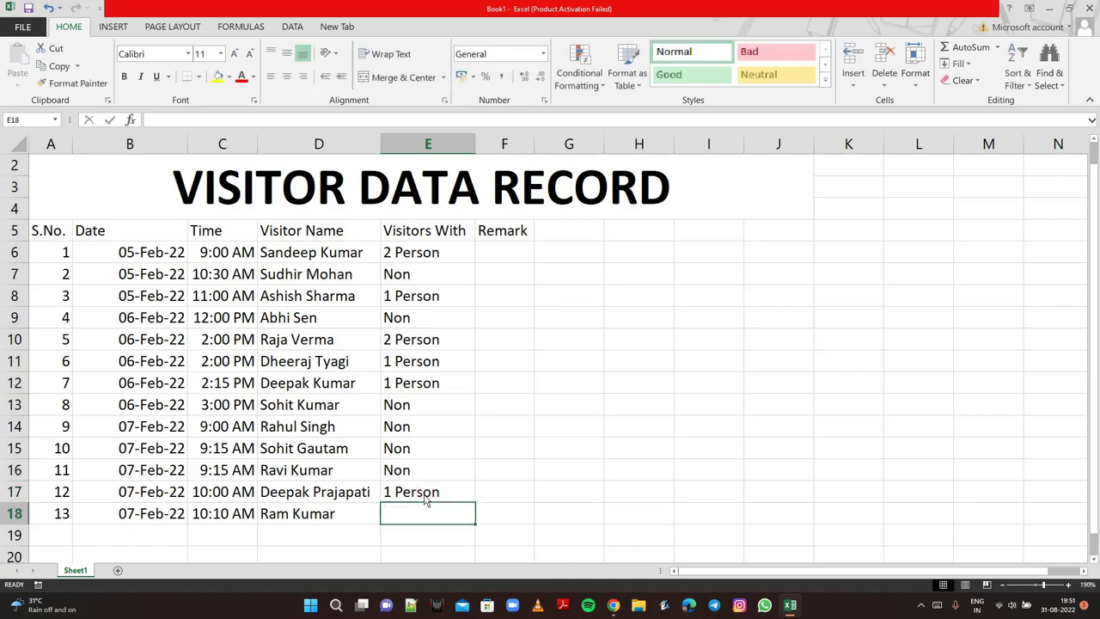
type("2 P")
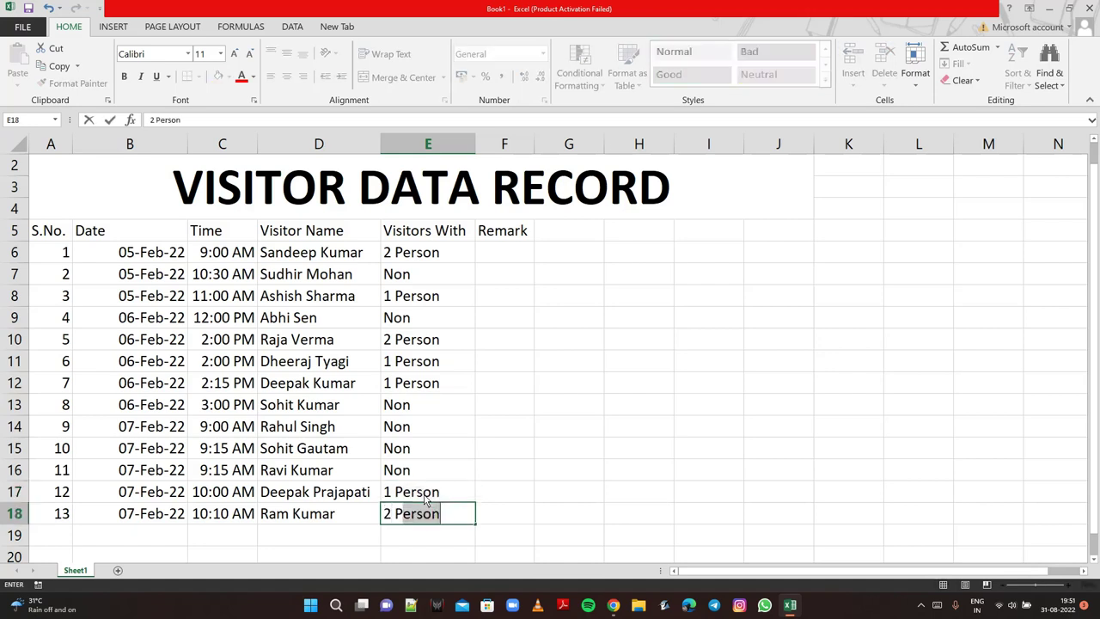
type("r")
key("BackSpace")
type("e")
type("rson")
key("Return")
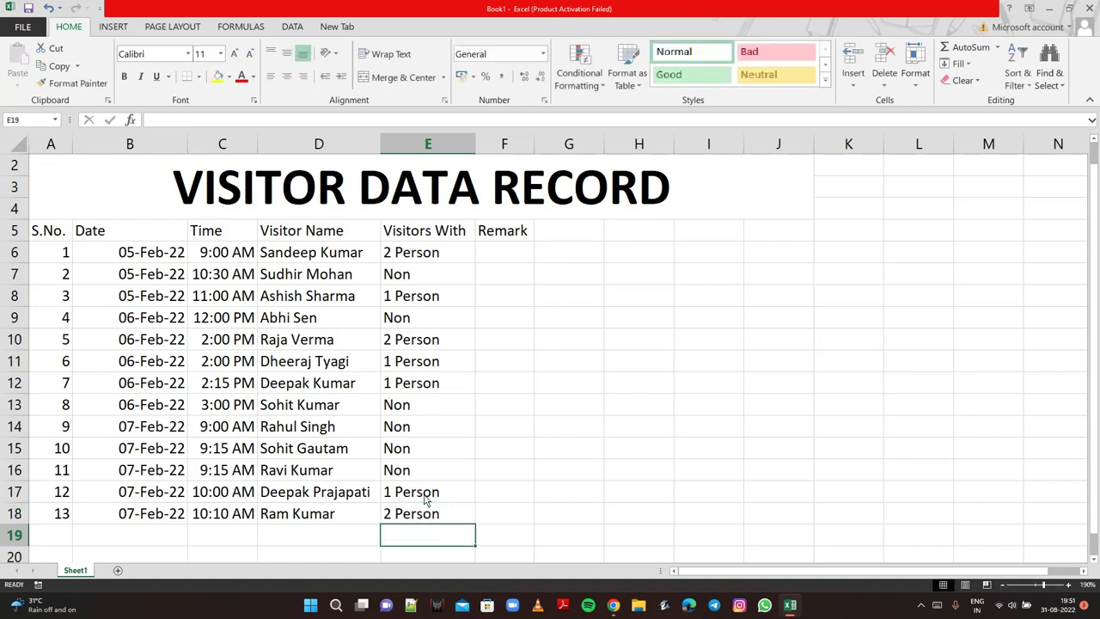
left_click(511, 258)
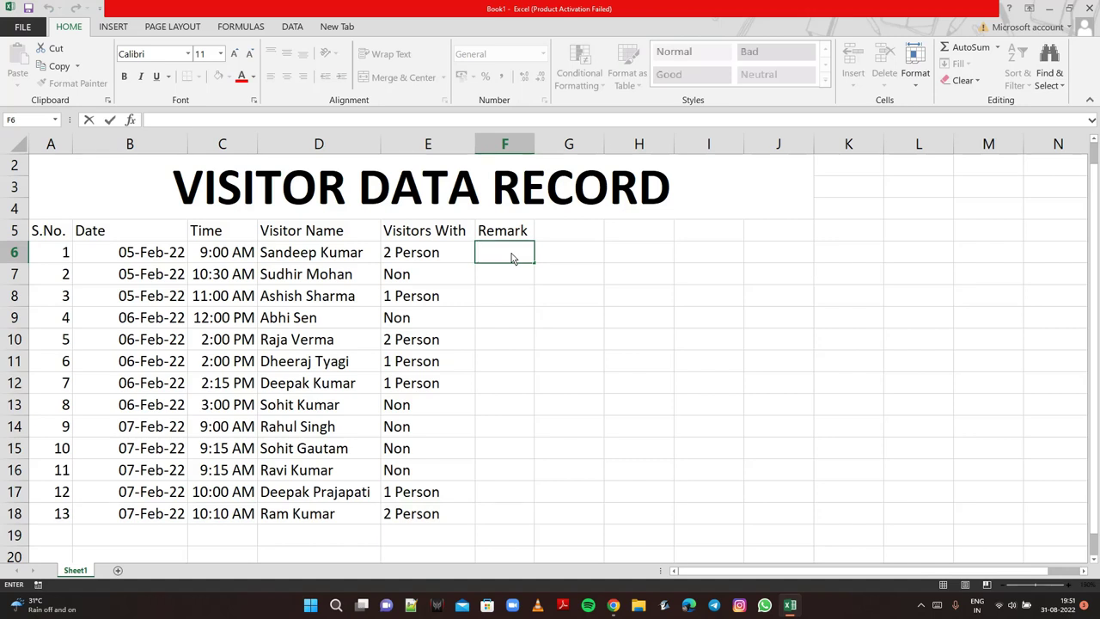
- Enter For Meeting, For Interview, For Meeting and For Interview as remarks in F6:F9
type("For ")
type("Meetin")
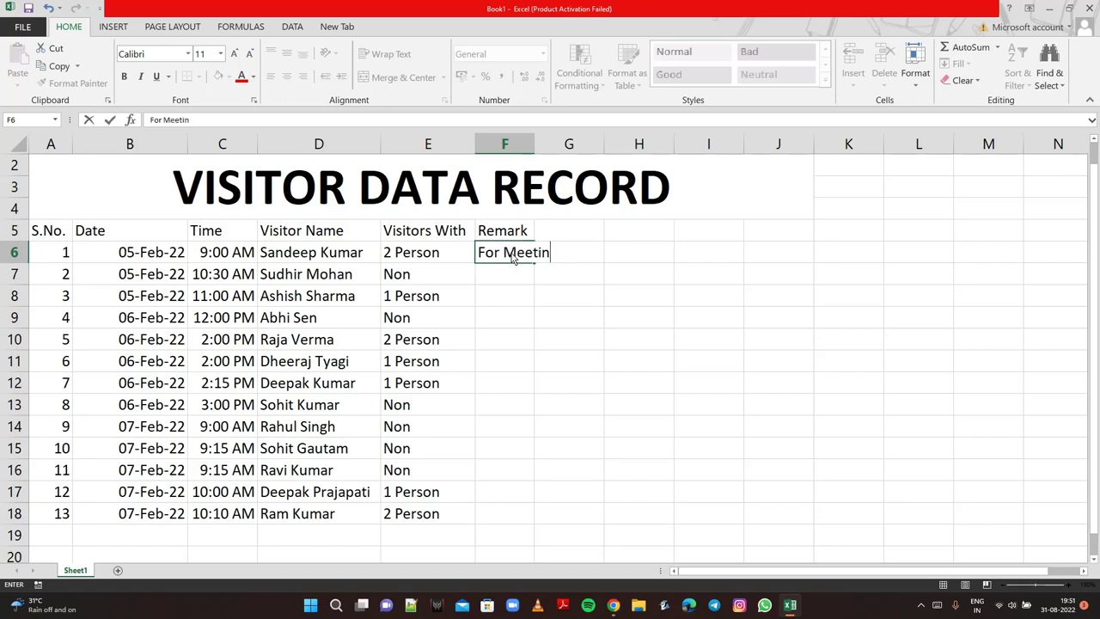
type("g")
key("Return")
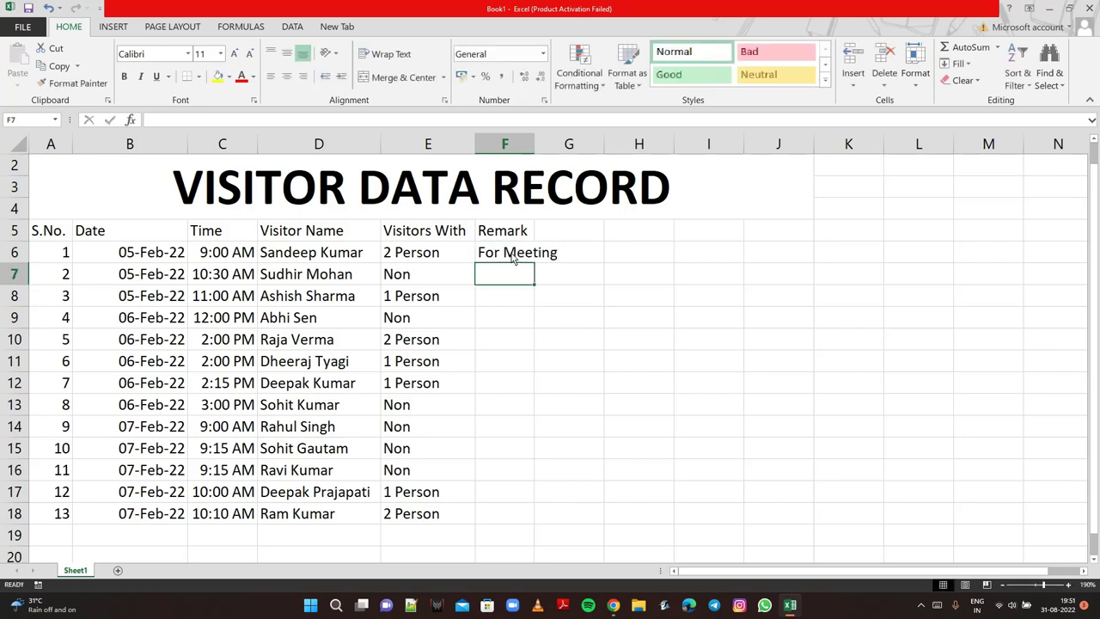
type("Fo")
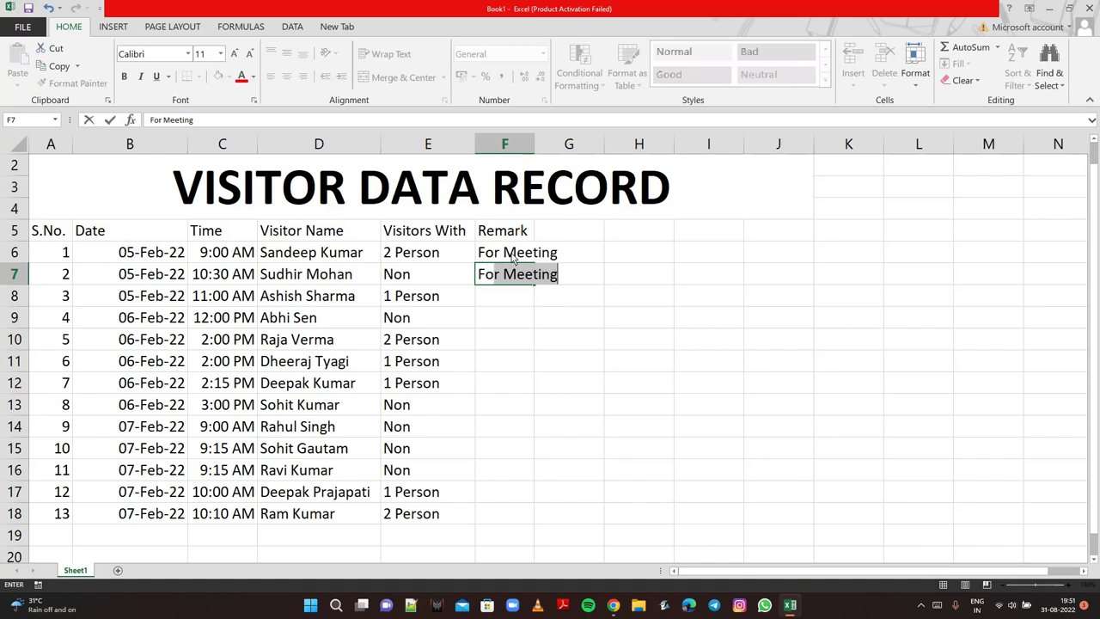
type("r ")
type("Interv")
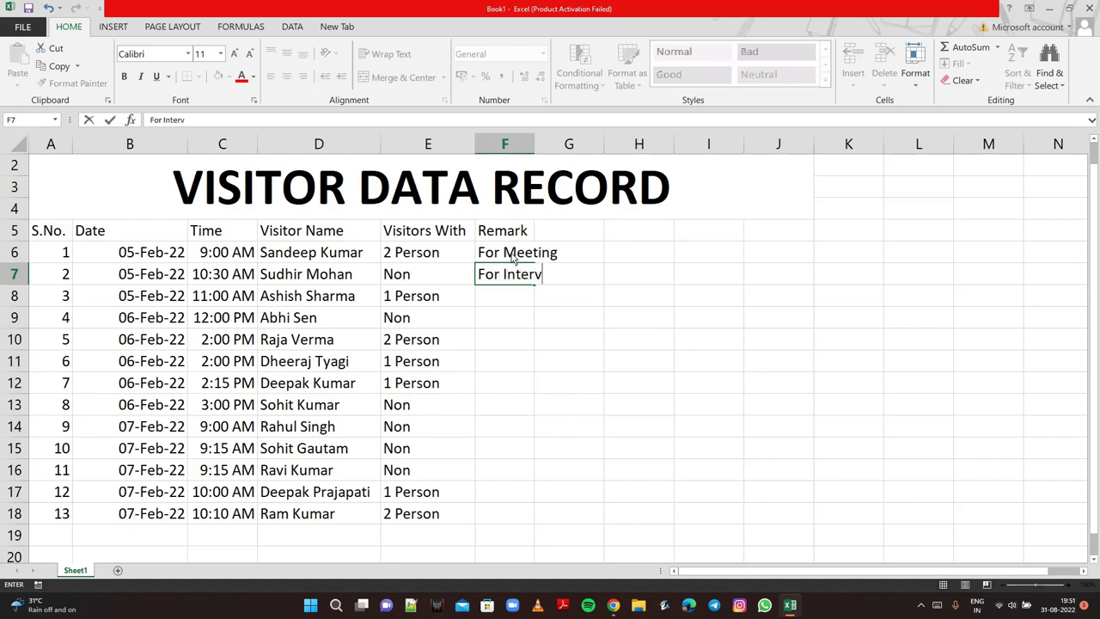
type("o")
key("BackSpace")
type("iew")
key("Return")
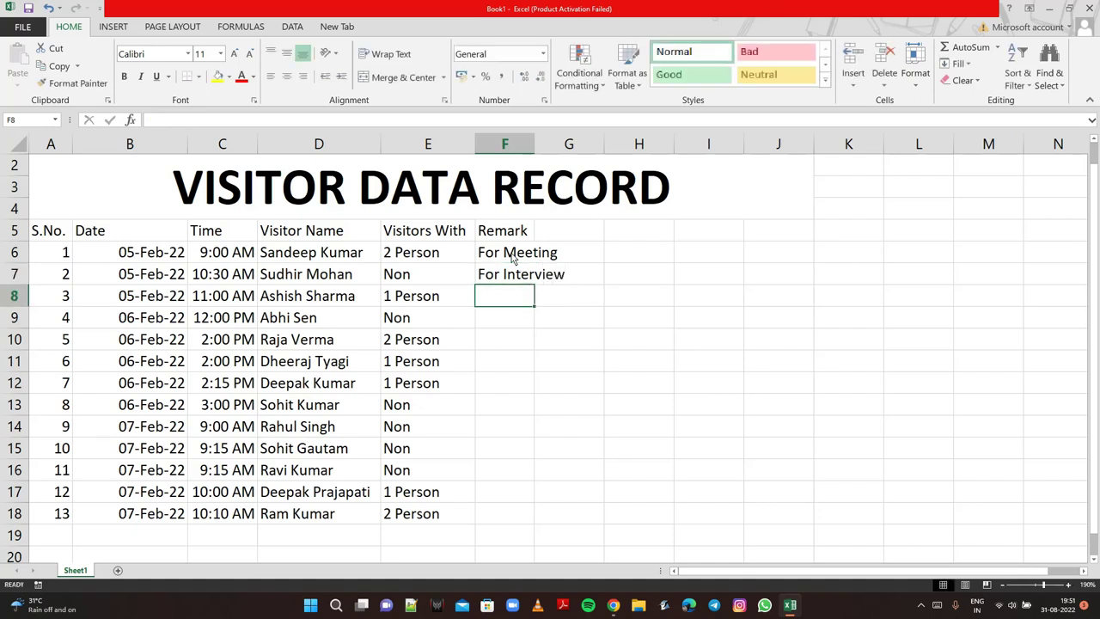
type("For ")
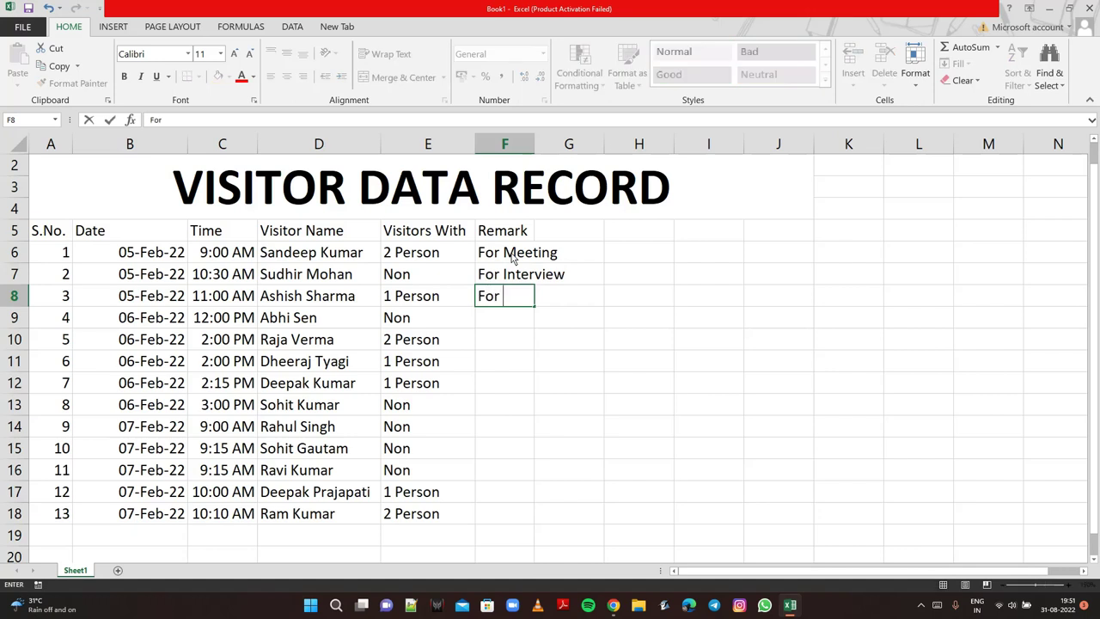
type("m")
key("Return")
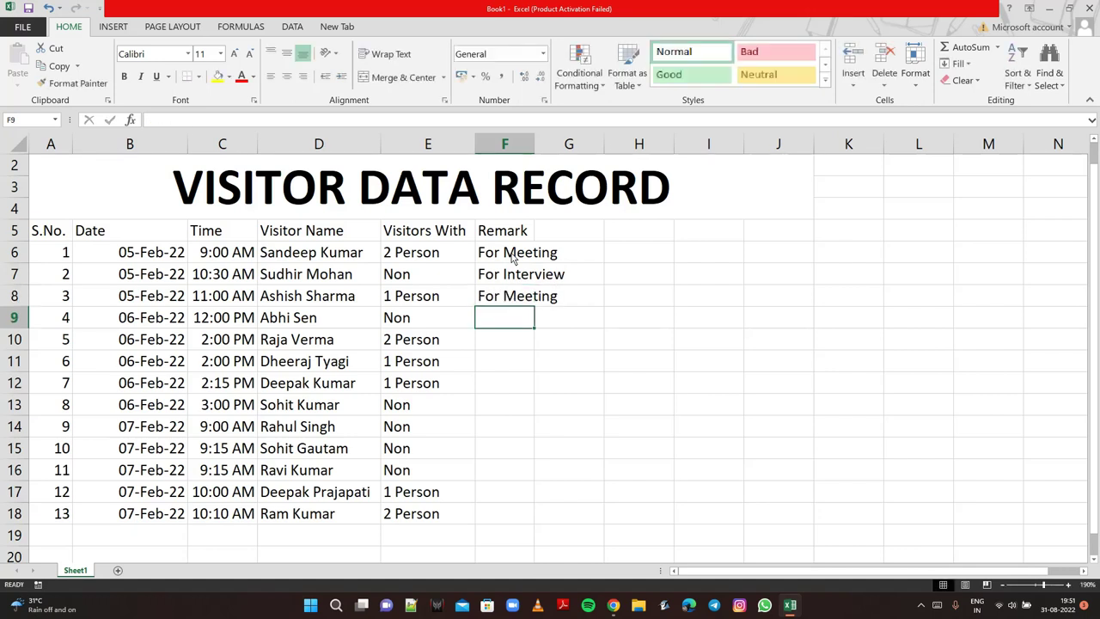
type("Fo")
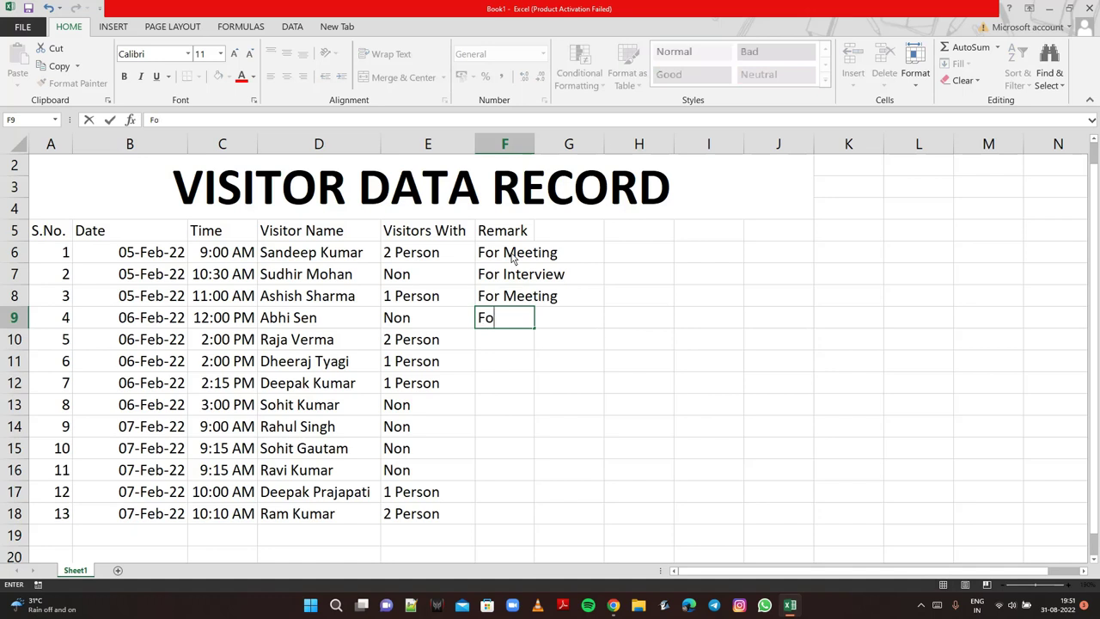
type("r i")
key("Return")
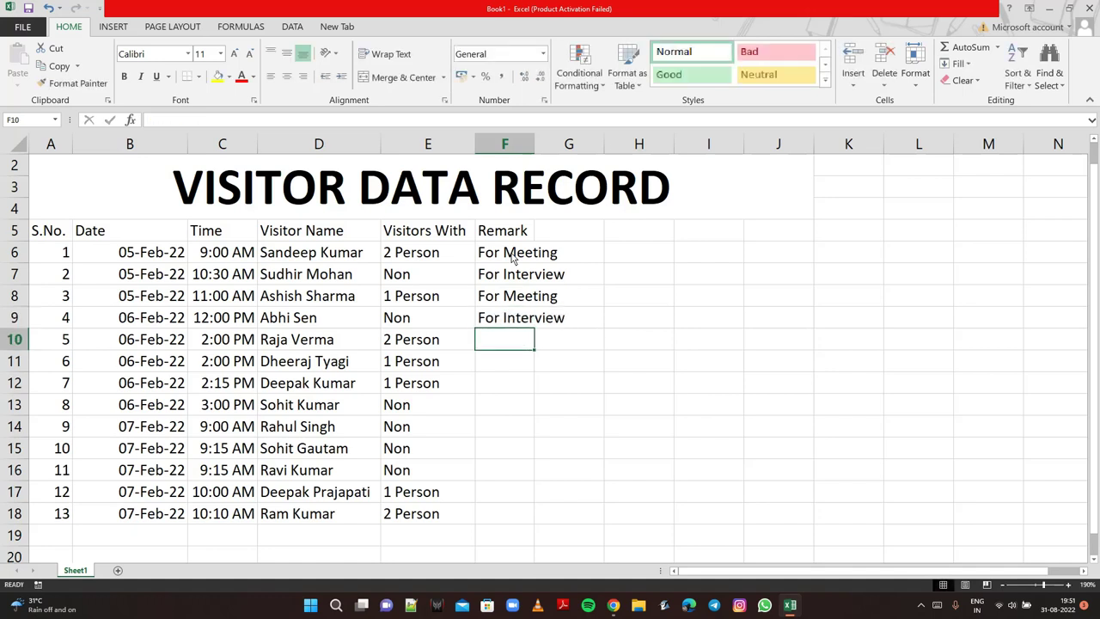
- Enter For Meeting, For Personal, For Meeting and For Interview as remarks in F10:F13
type("For m")
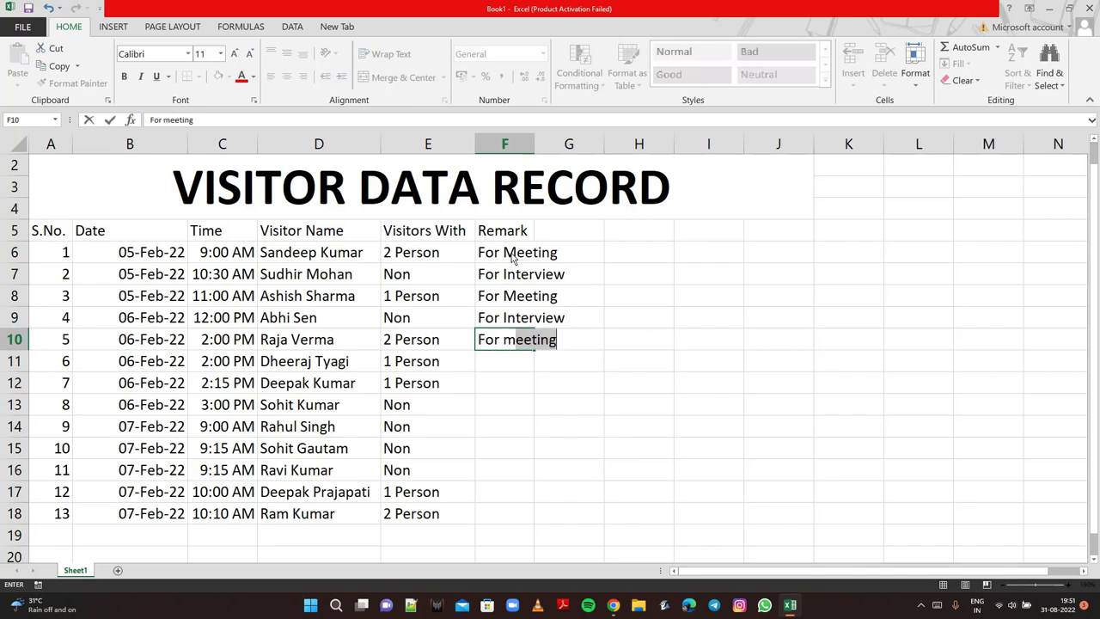
key("Return")
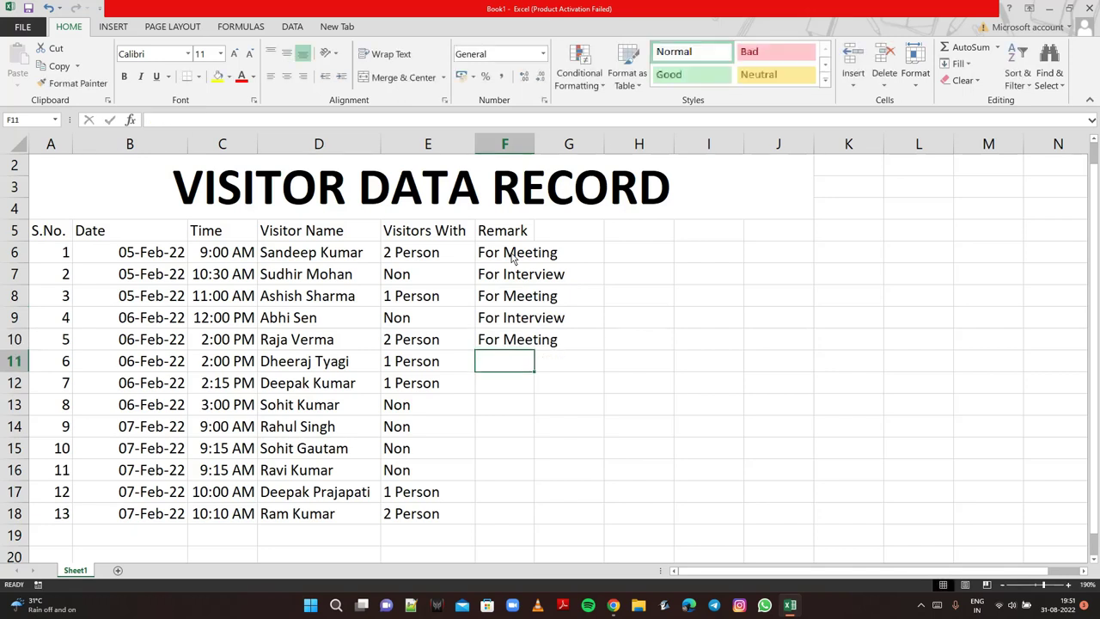
type("For ")
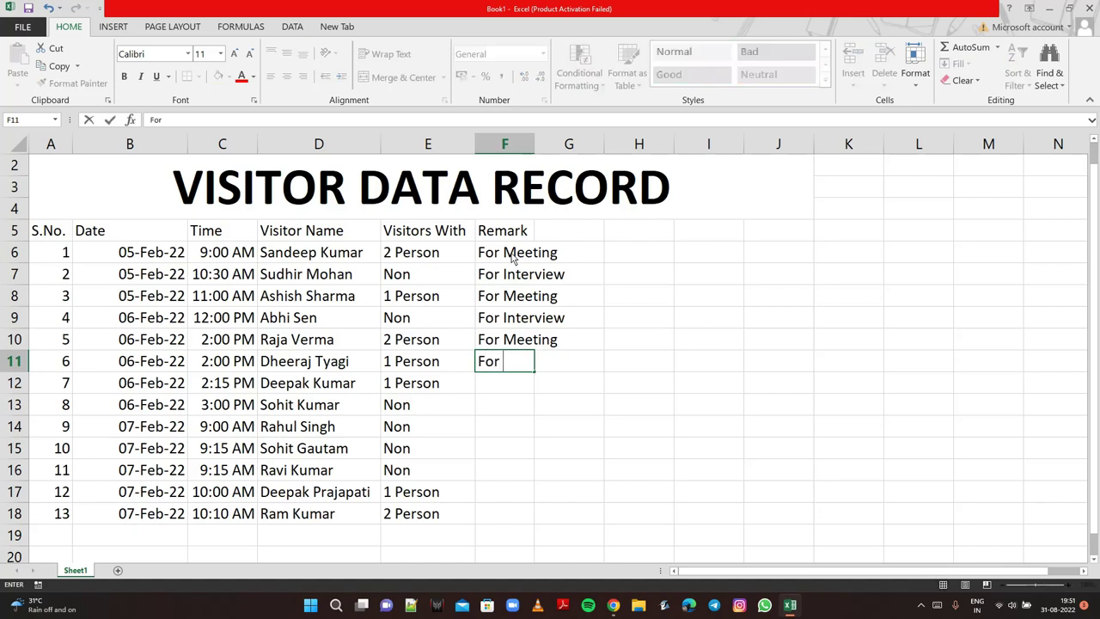
type("Perso")
type("n")
type("al")
key("Return")
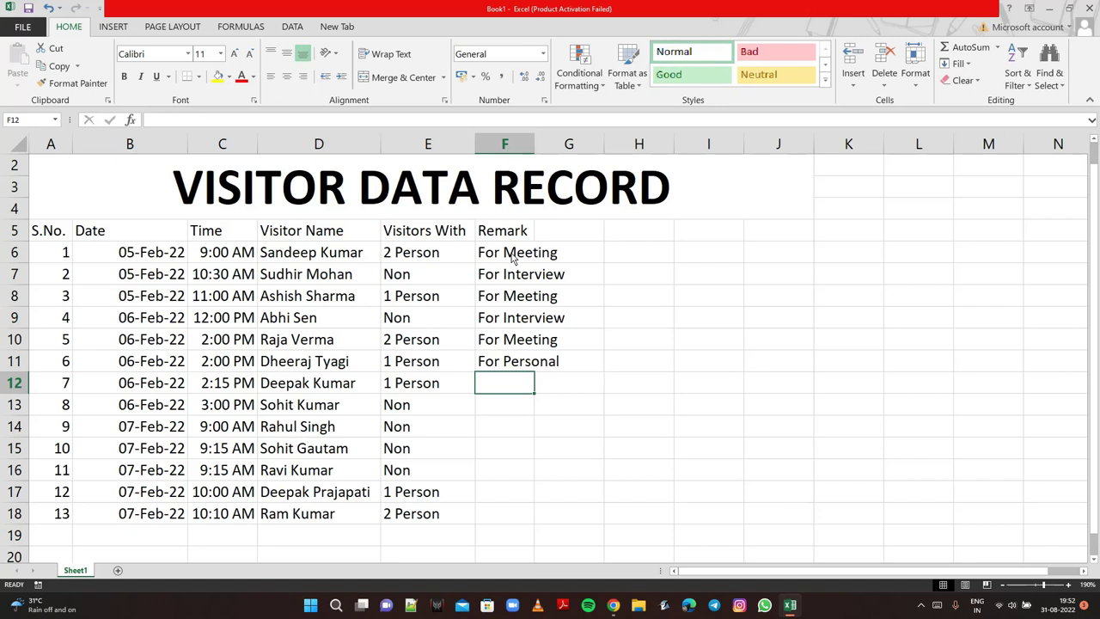
type("For")
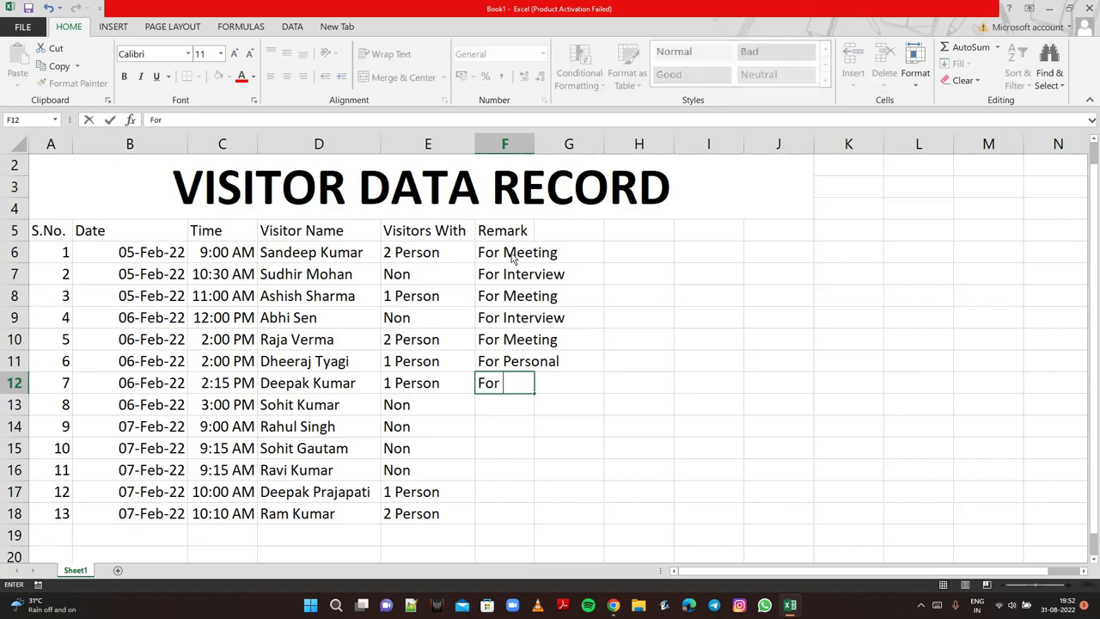
type(" meeting")
key("Return")
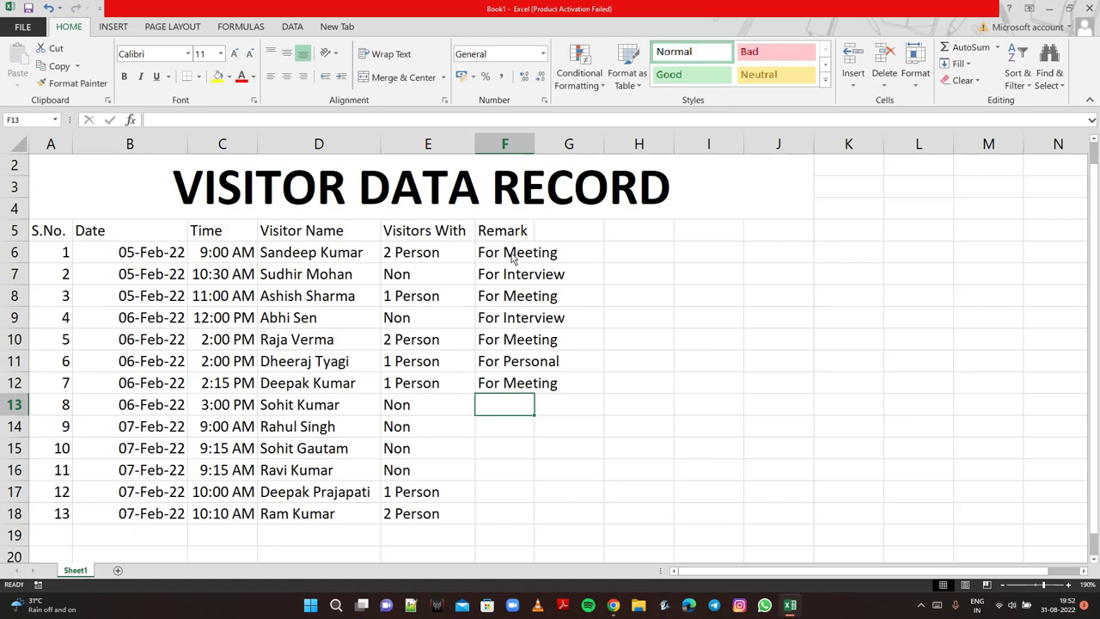
type("Fo")
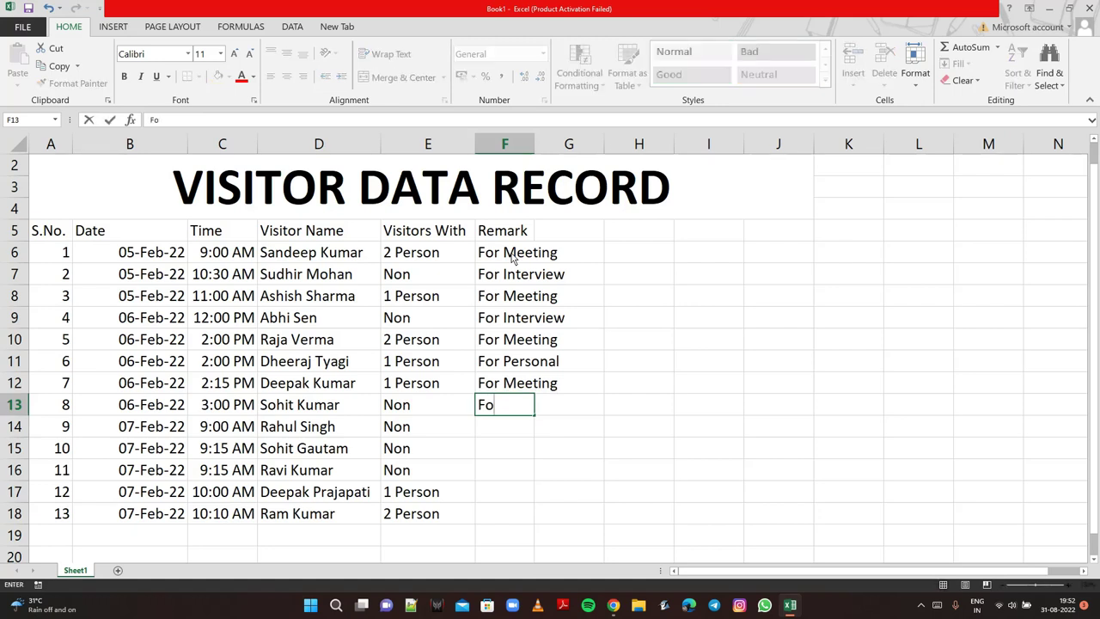
type("r I")
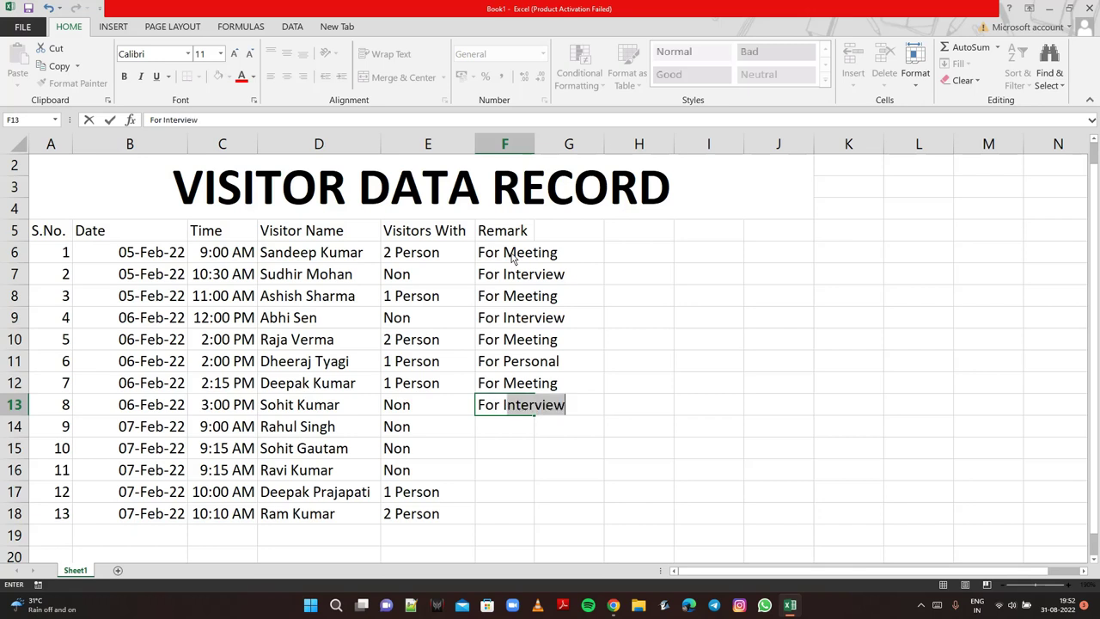
key("Return")
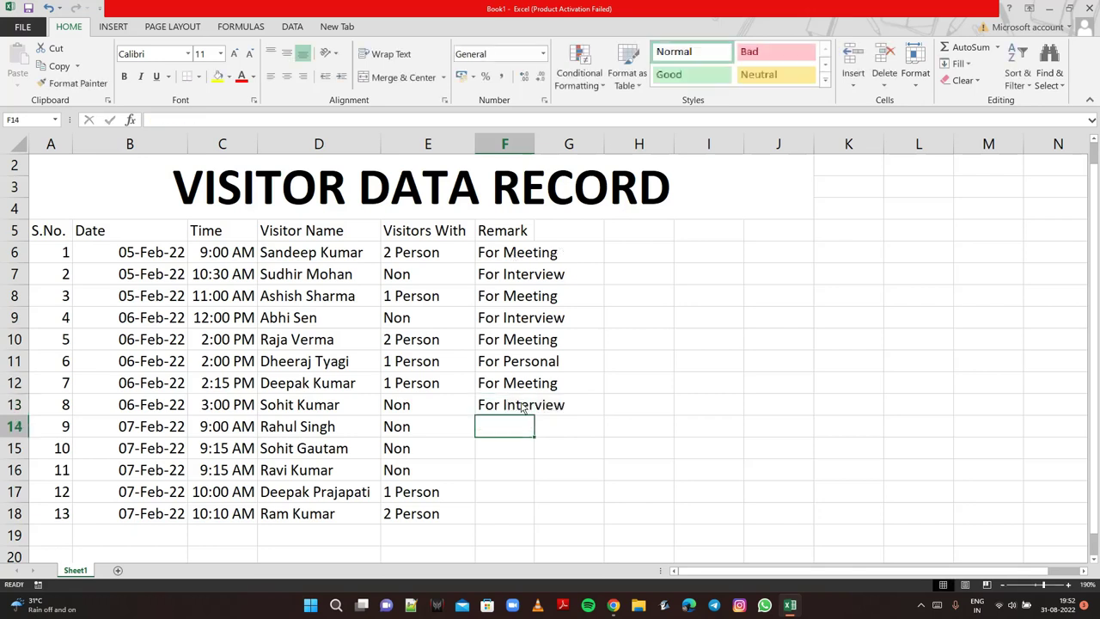
- Copy For Interview down to F14:F16, then enter For Meeting in F17 and For Personal in F18
left_click(526, 410)
mouse_move(531, 411)
left_mouse_down()
mouse_move(542, 419)
mouse_move(523, 413)
left_mouse_up()
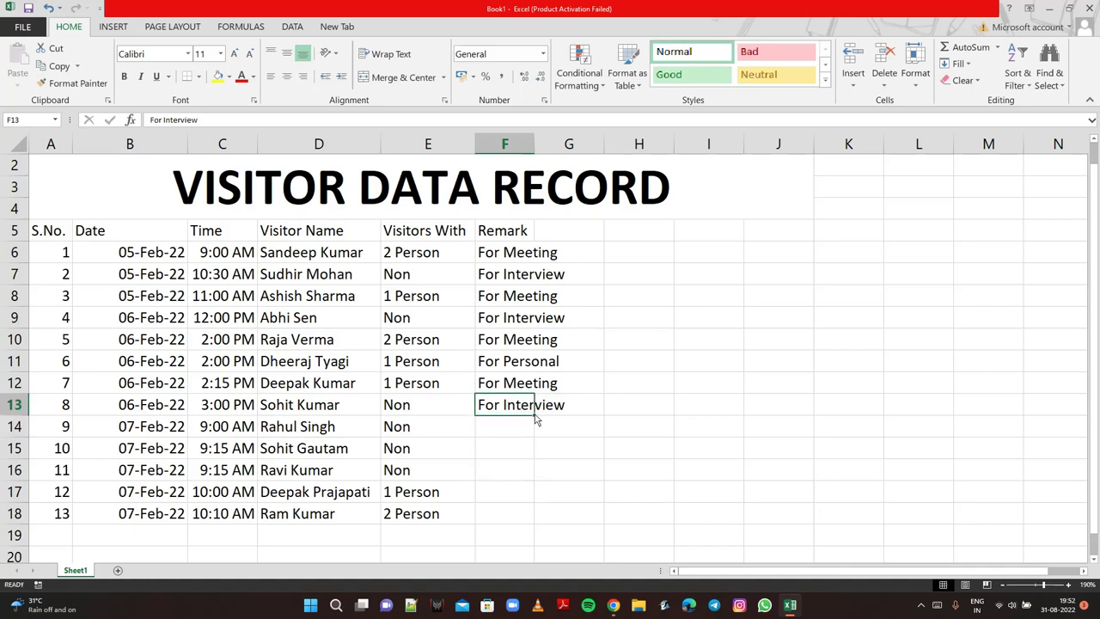
left_click_drag(533, 414, 526, 485)
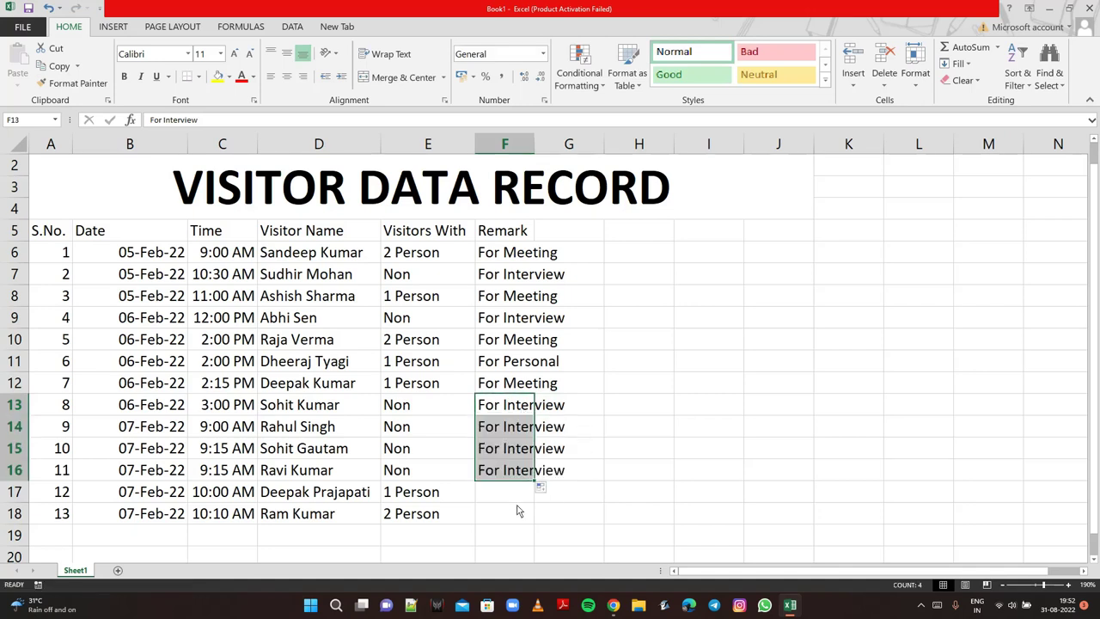
left_click(514, 494)
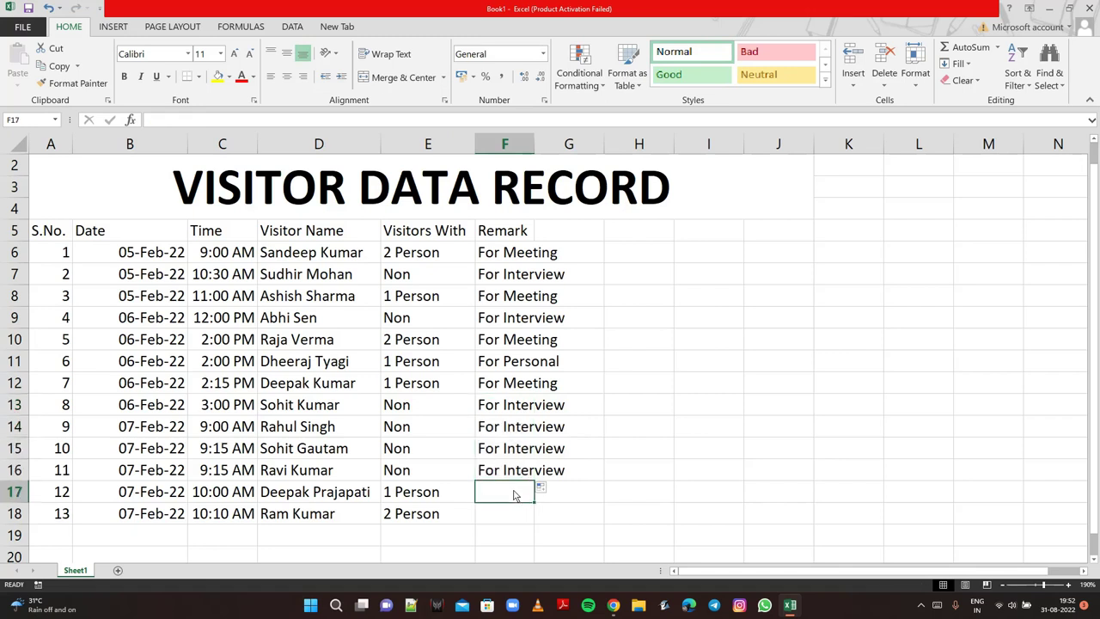
type("For")
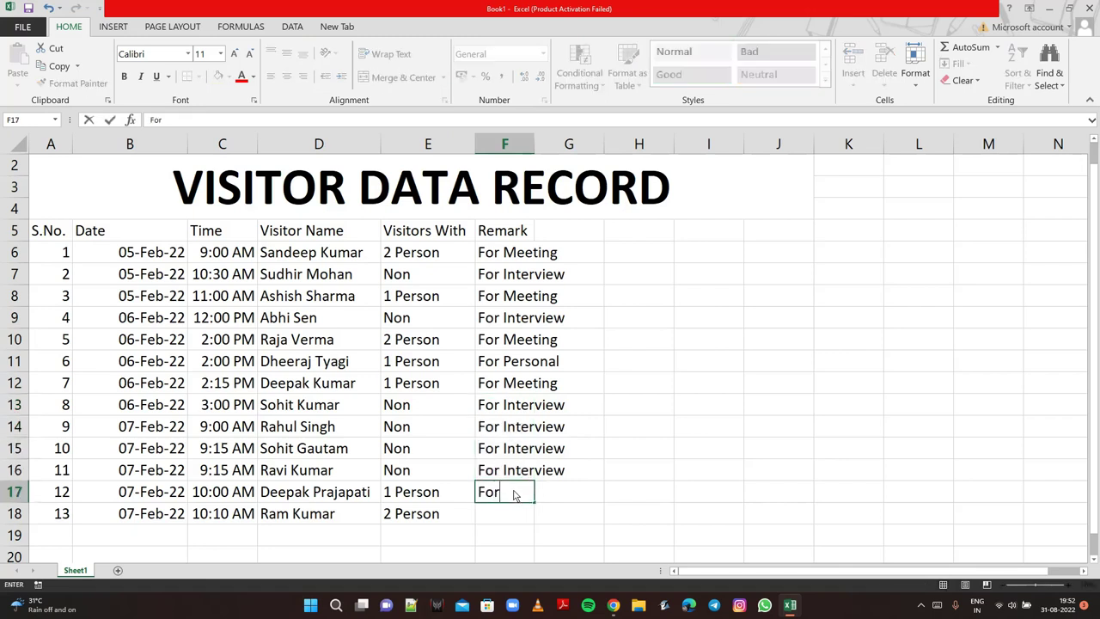
type(" m")
key("Return")
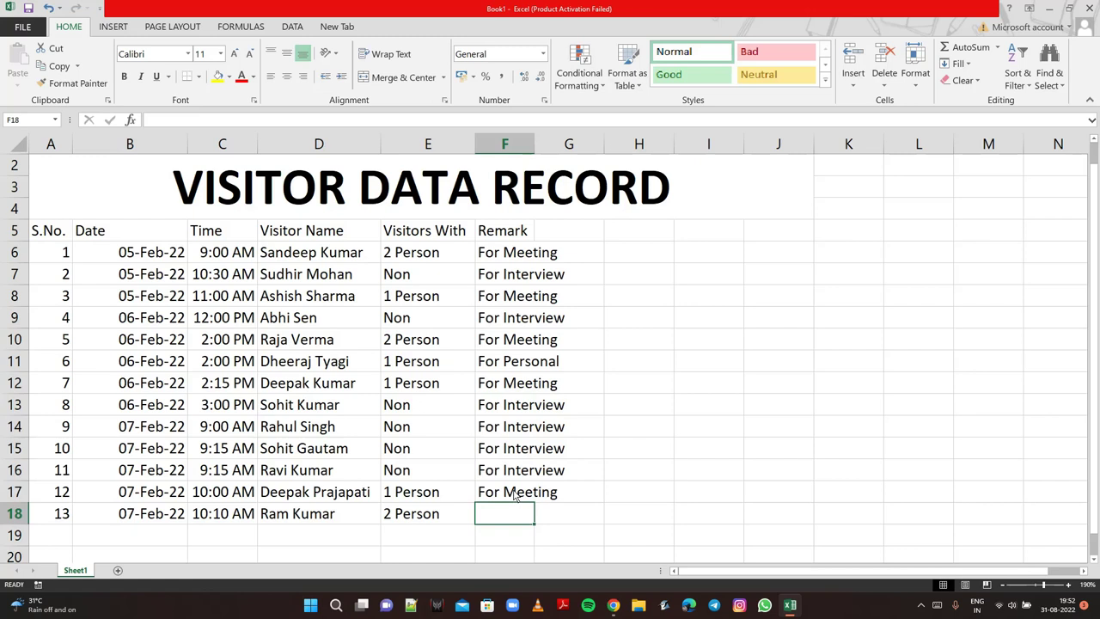
type("for p")
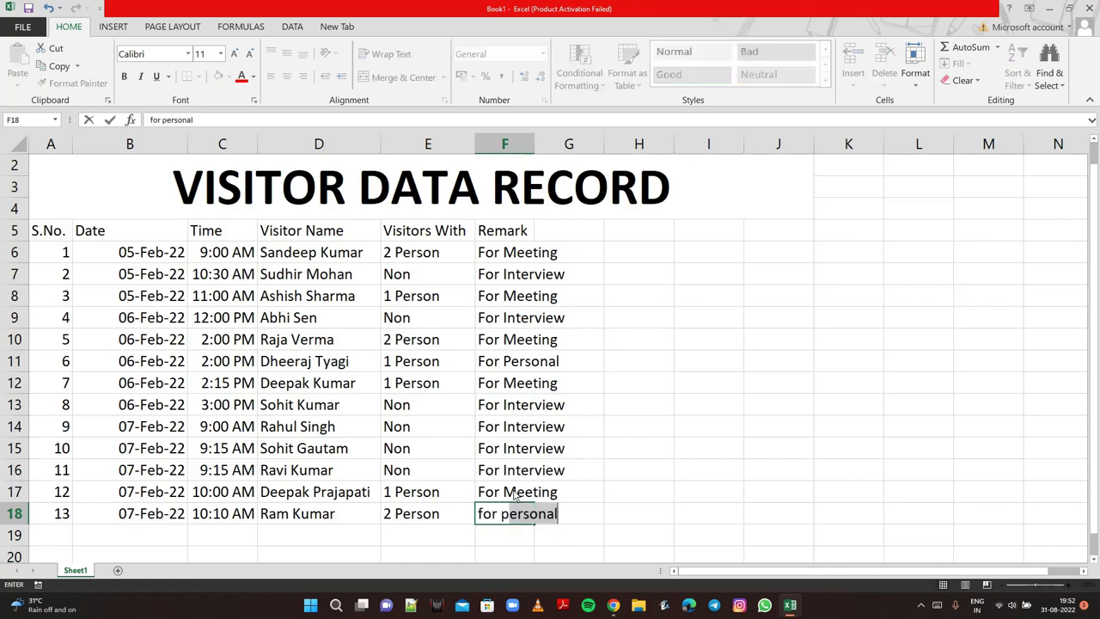
key("Return")
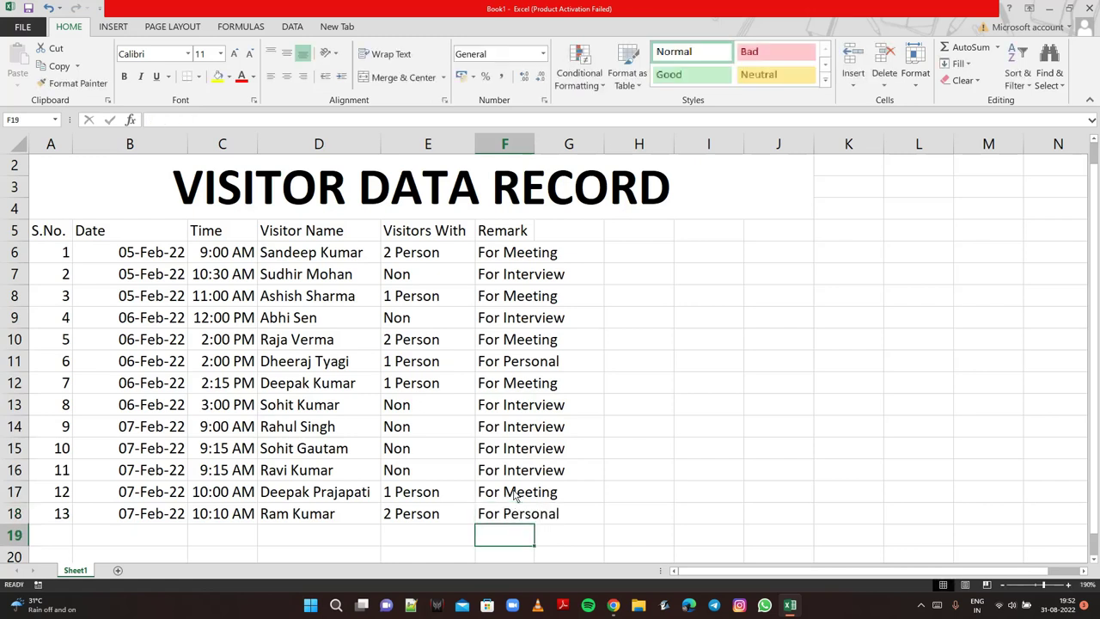
- AutoFit column F, then give the table A5:F18 All Borders and a Thick Box Border
double_click(533, 144)
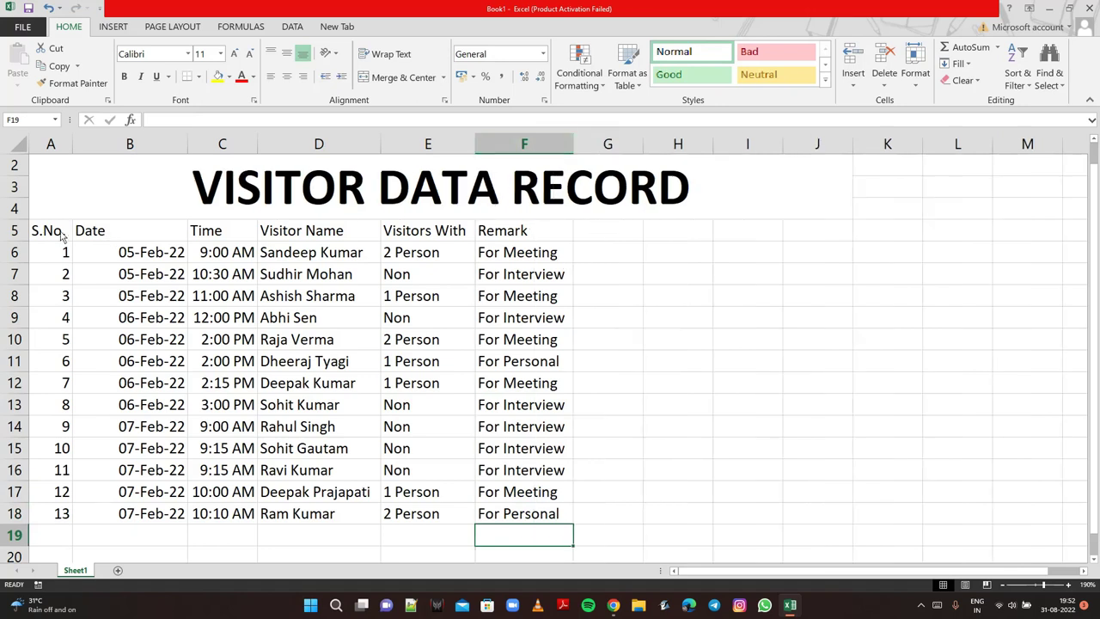
left_click_drag(62, 236, 524, 518)
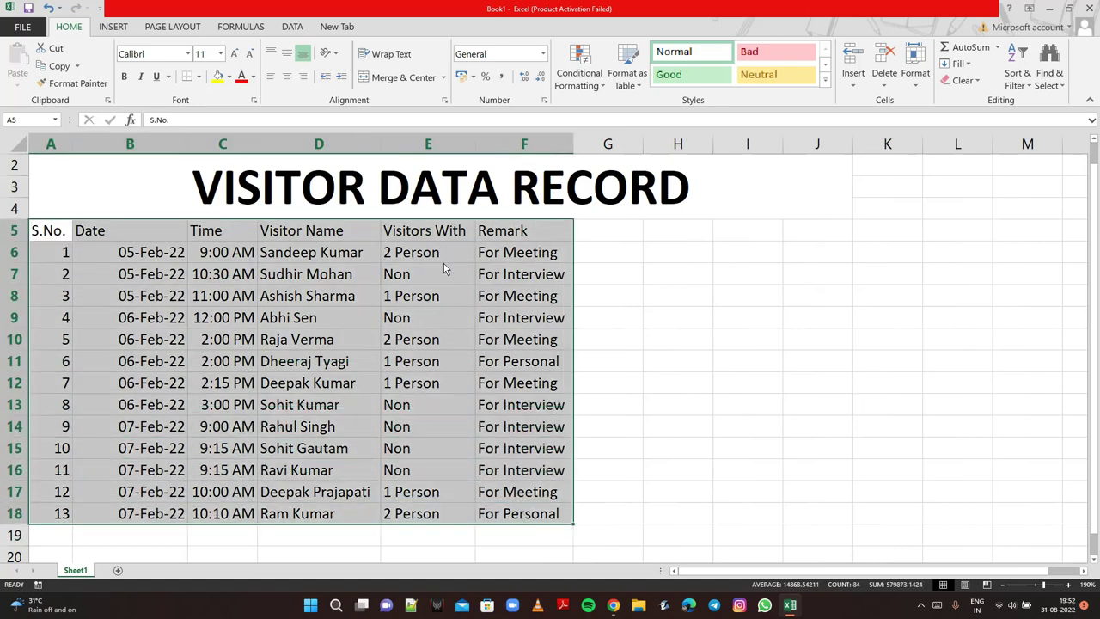
left_click(198, 76)
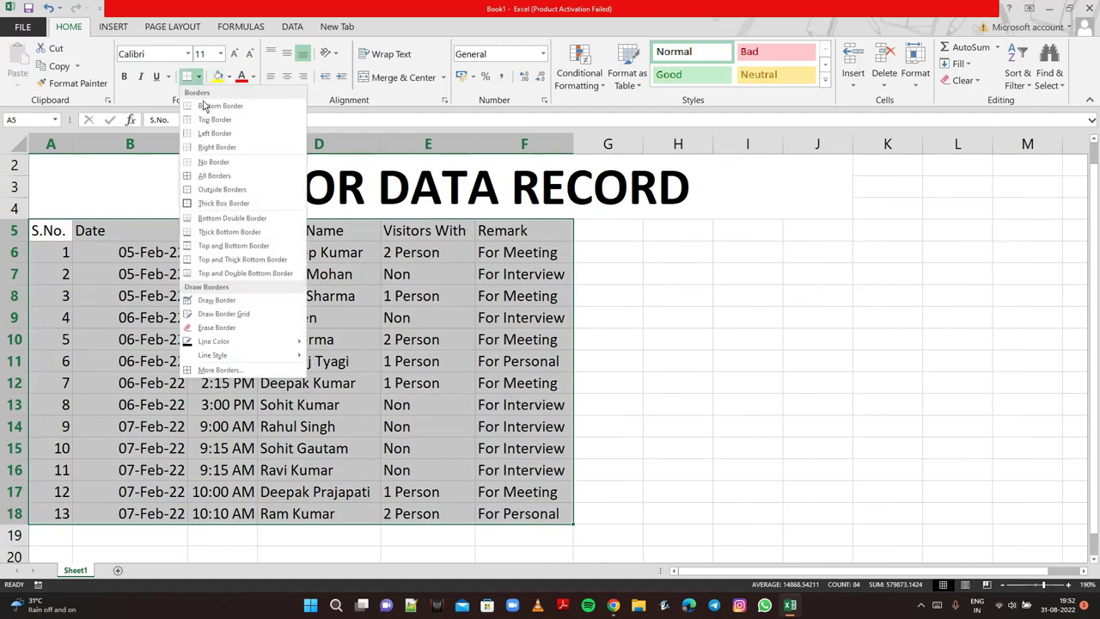
left_click(219, 176)
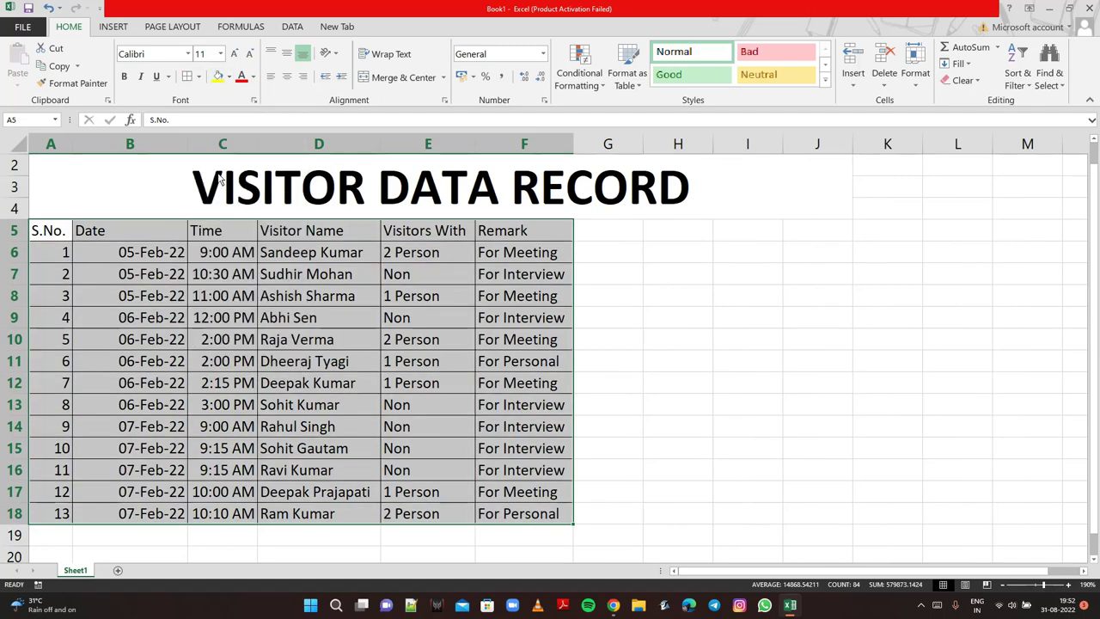
left_click(199, 77)
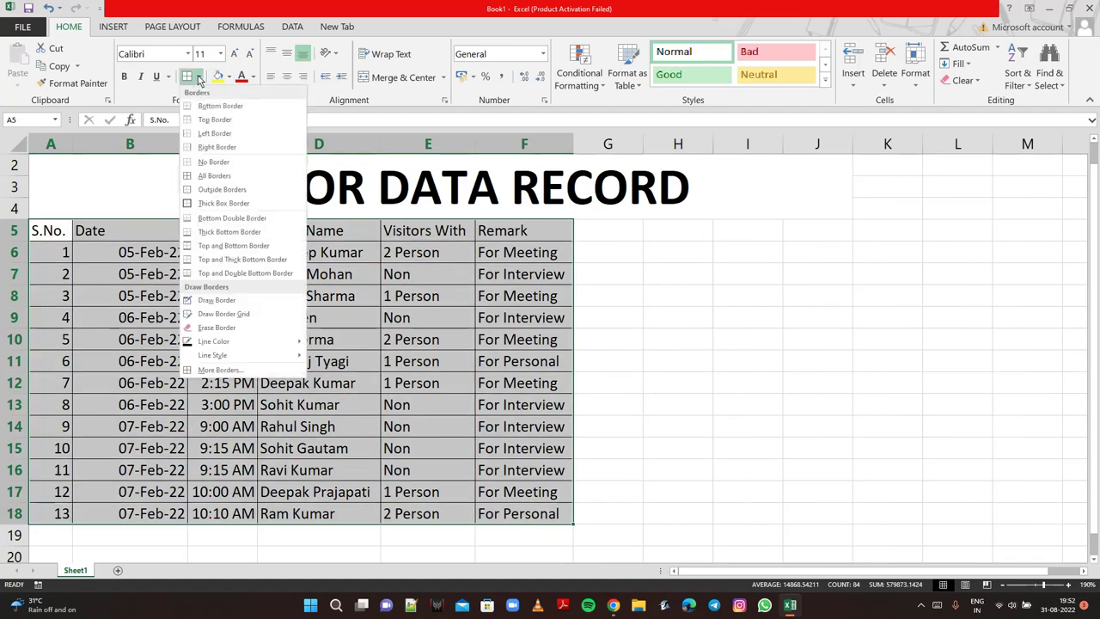
left_click(217, 203)
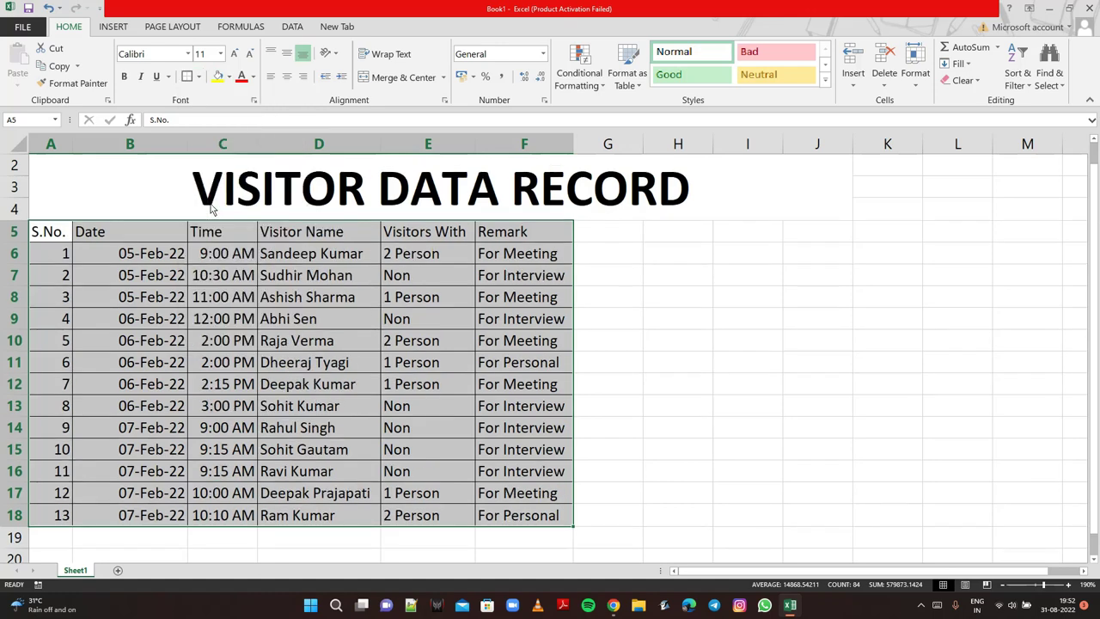
- Reselect the table range from the S.No. header across columns A to F
left_click(55, 240)
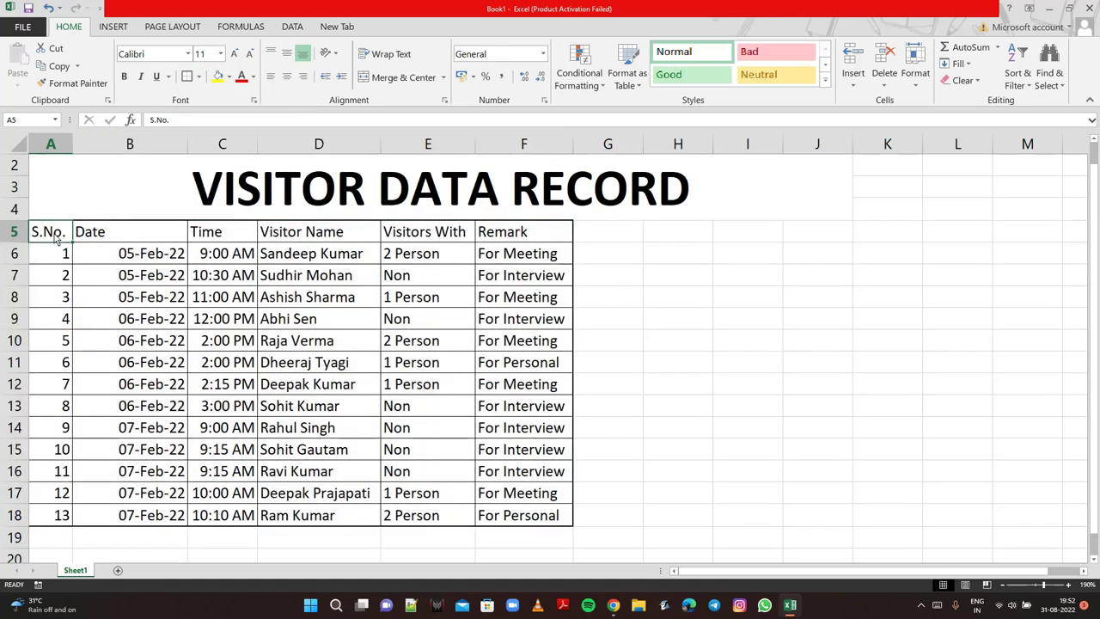
key("ctrl+a")
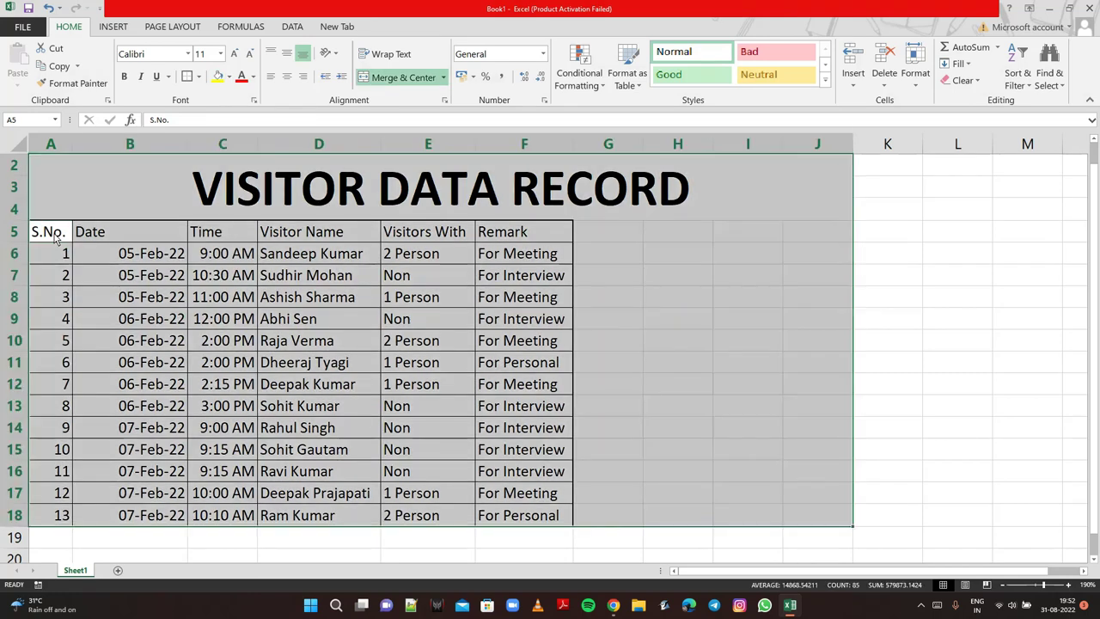
key("ctrl+shift+End")
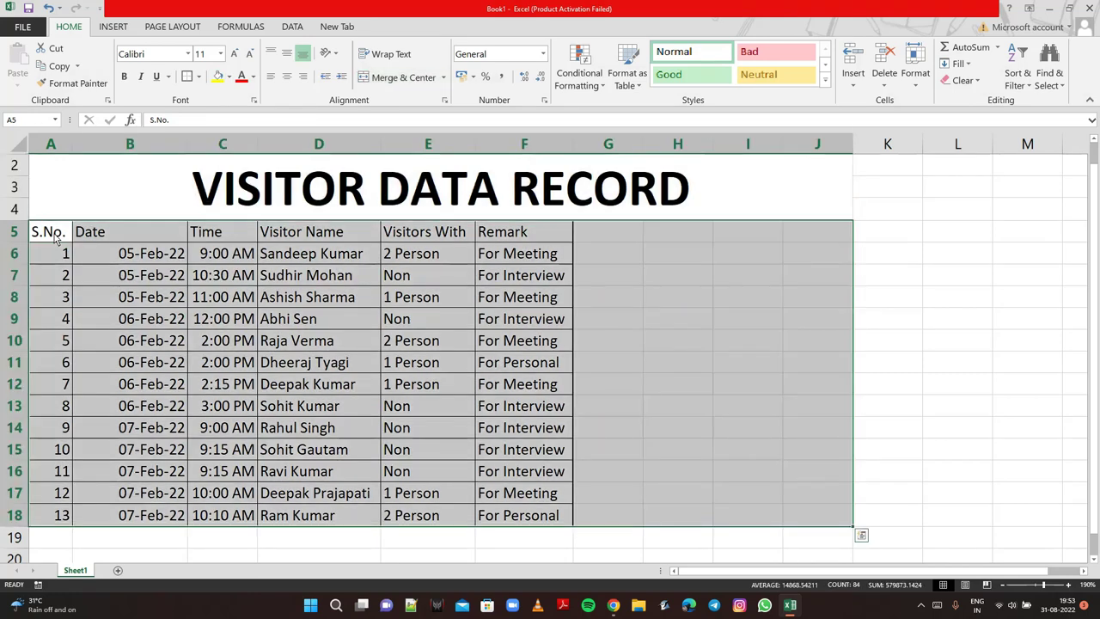
key("shift+Left")
key("shift+Left")
key("shift+Left")
key("shift+Left")
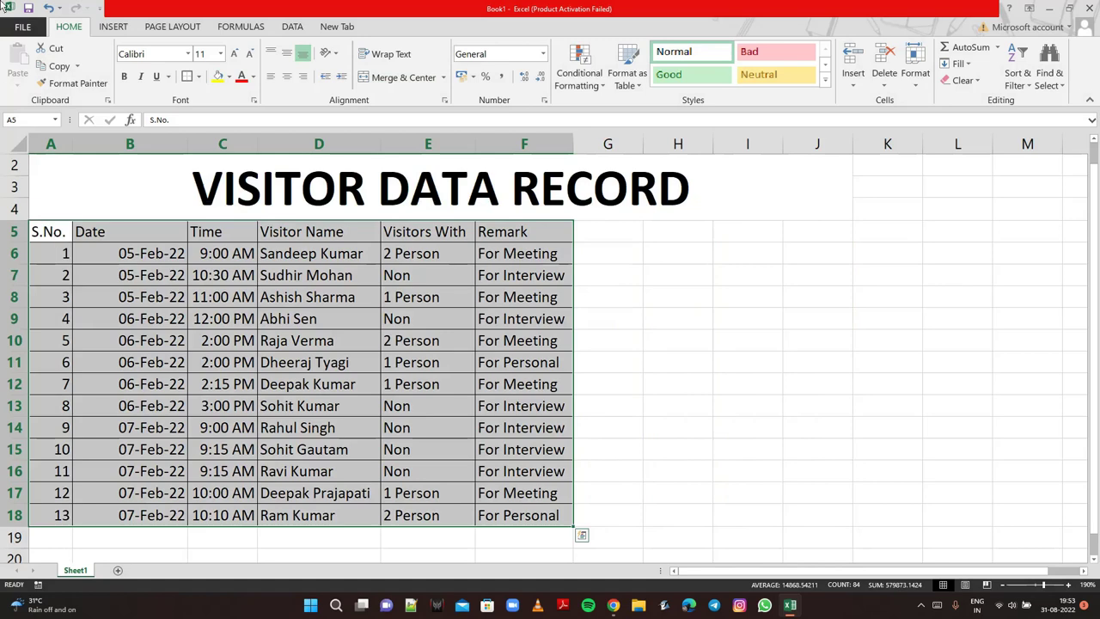
- Make the table text bold and fill the header row A5:F5 yellow
left_click(124, 77)
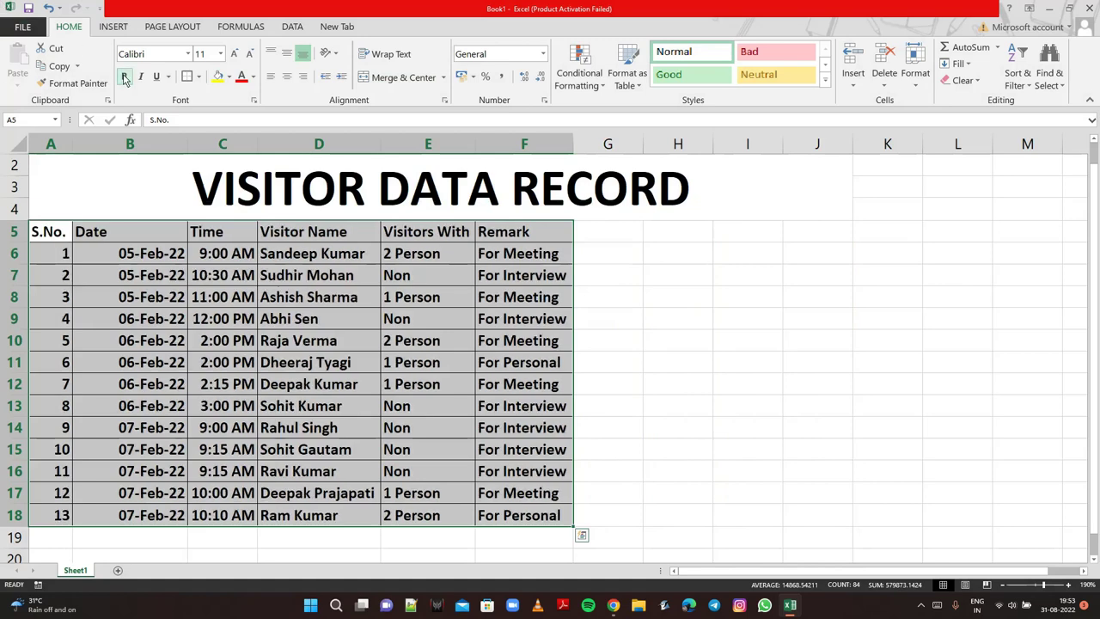
left_click_drag(60, 236, 518, 232)
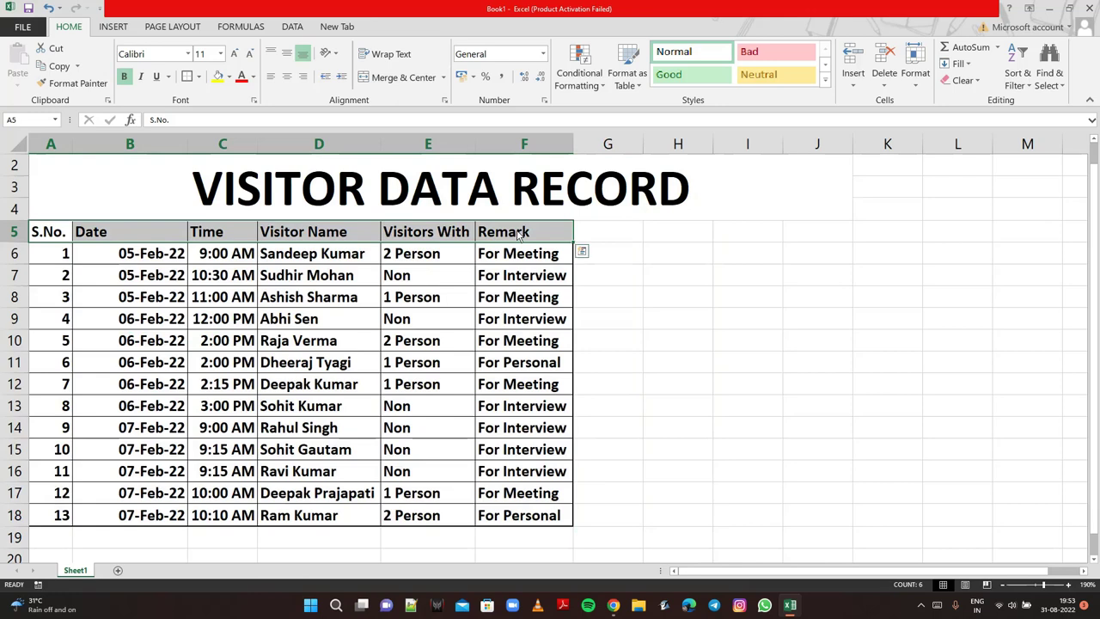
left_click(232, 79)
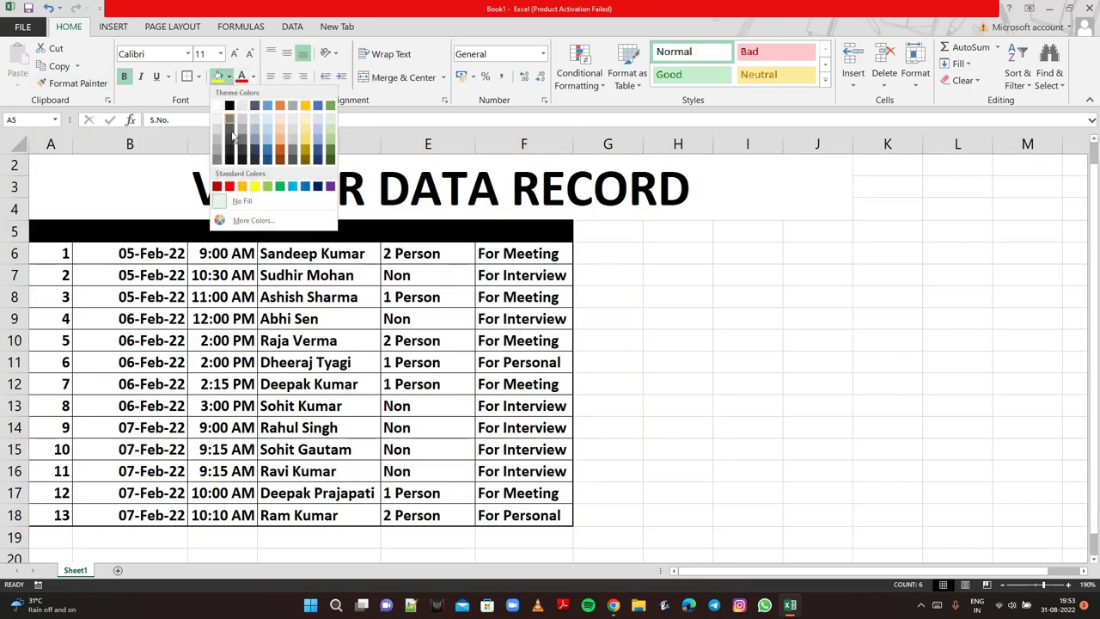
left_click(254, 192)
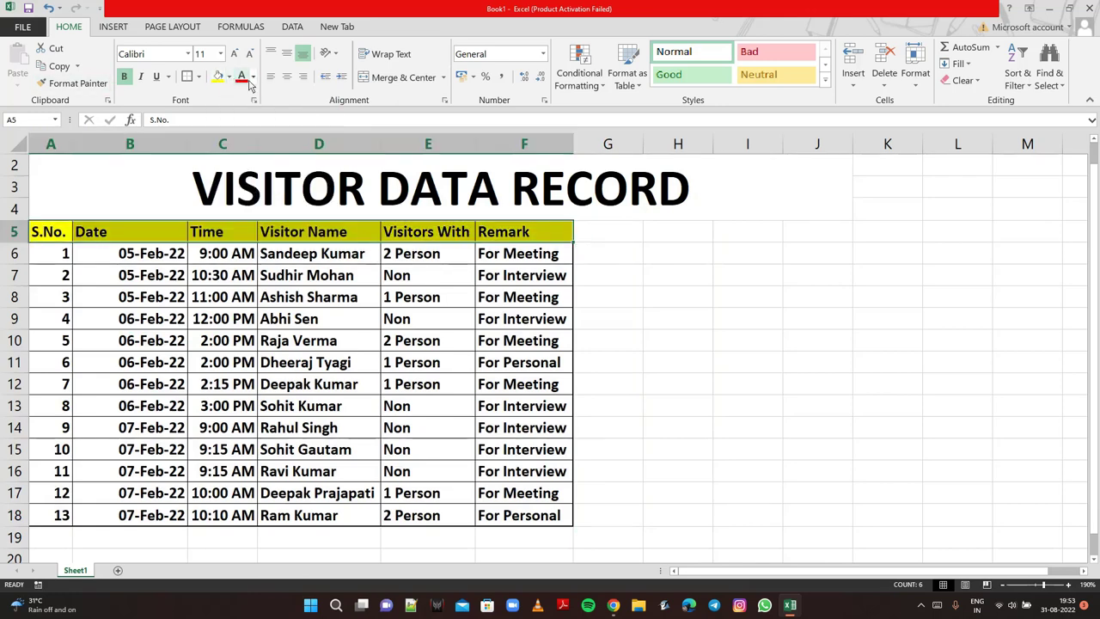
- Give the S.No. and Date block A6:B18 a black fill with yellow text
left_click_drag(65, 256, 67, 340)
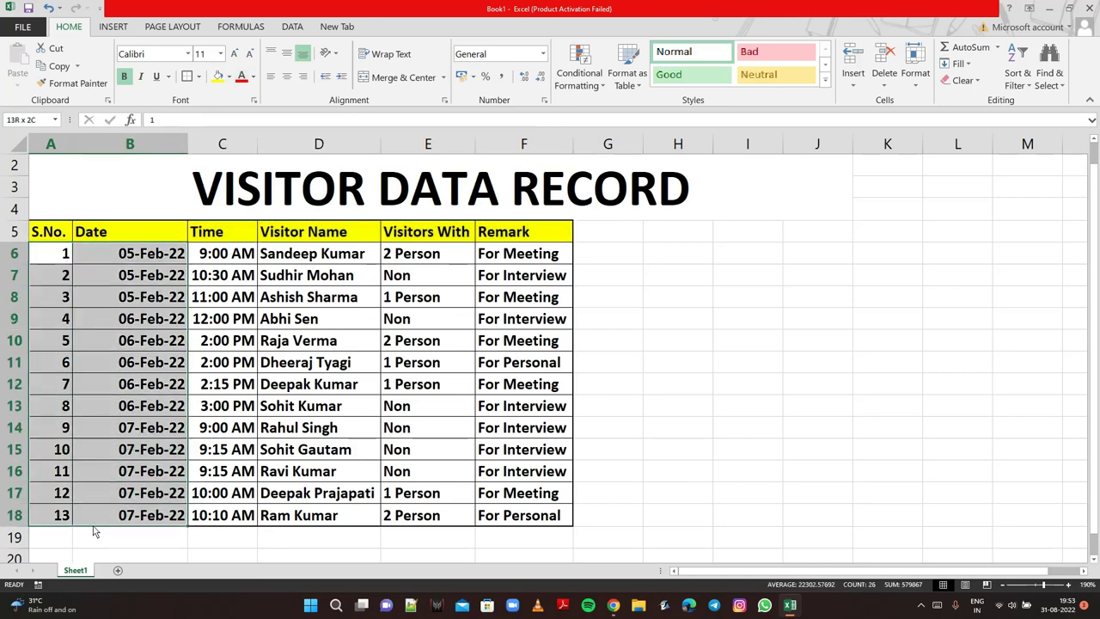
left_click_drag(67, 339, 96, 519)
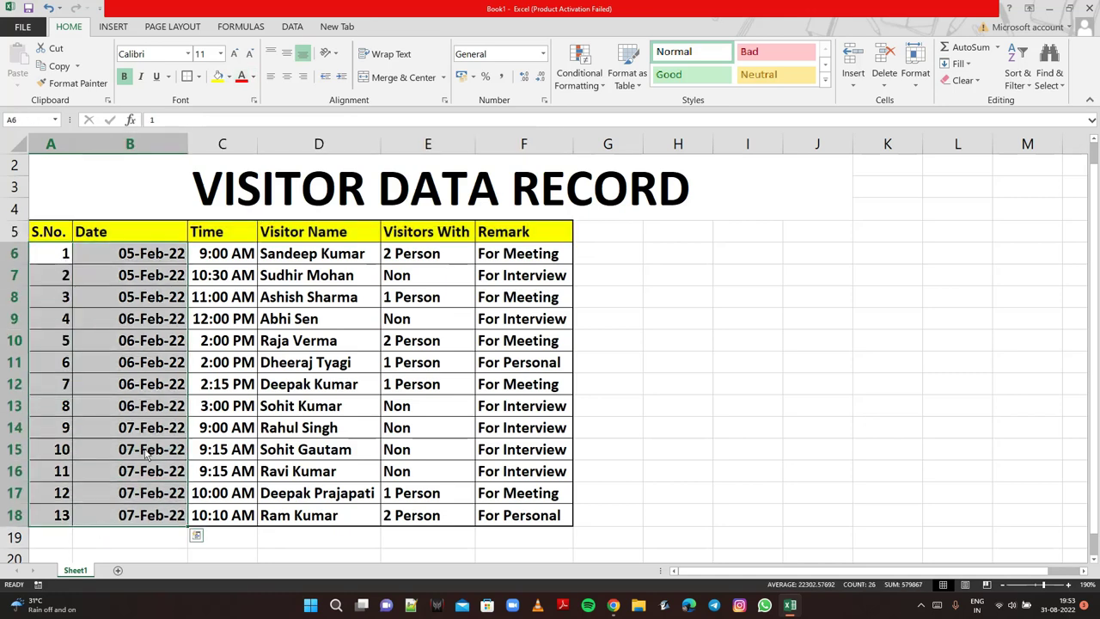
left_click(229, 77)
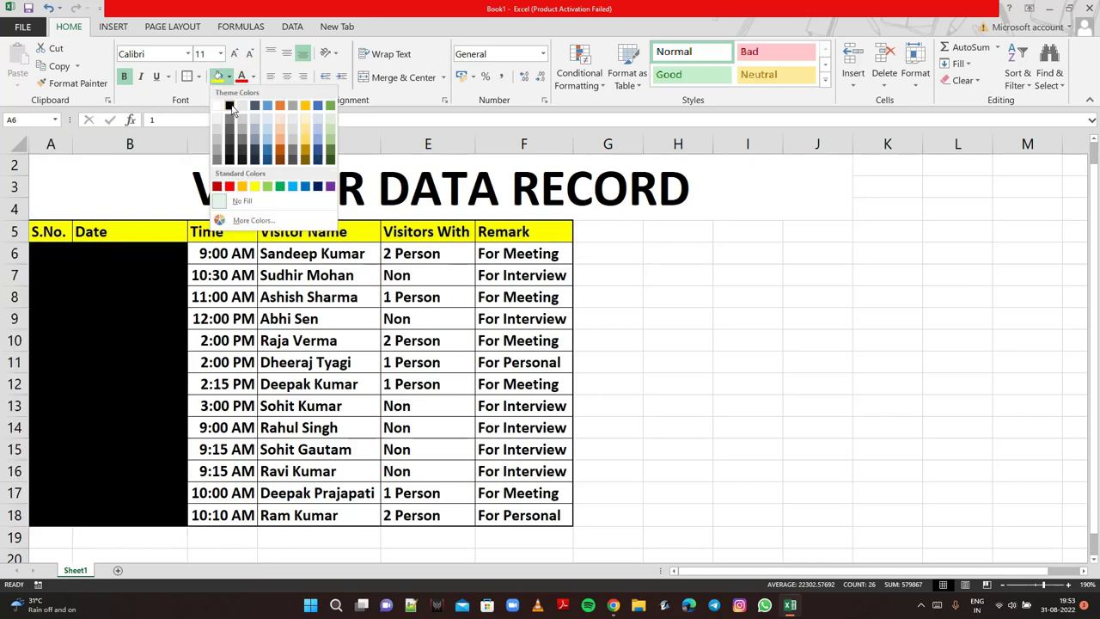
left_click(230, 107)
left_click(252, 77)
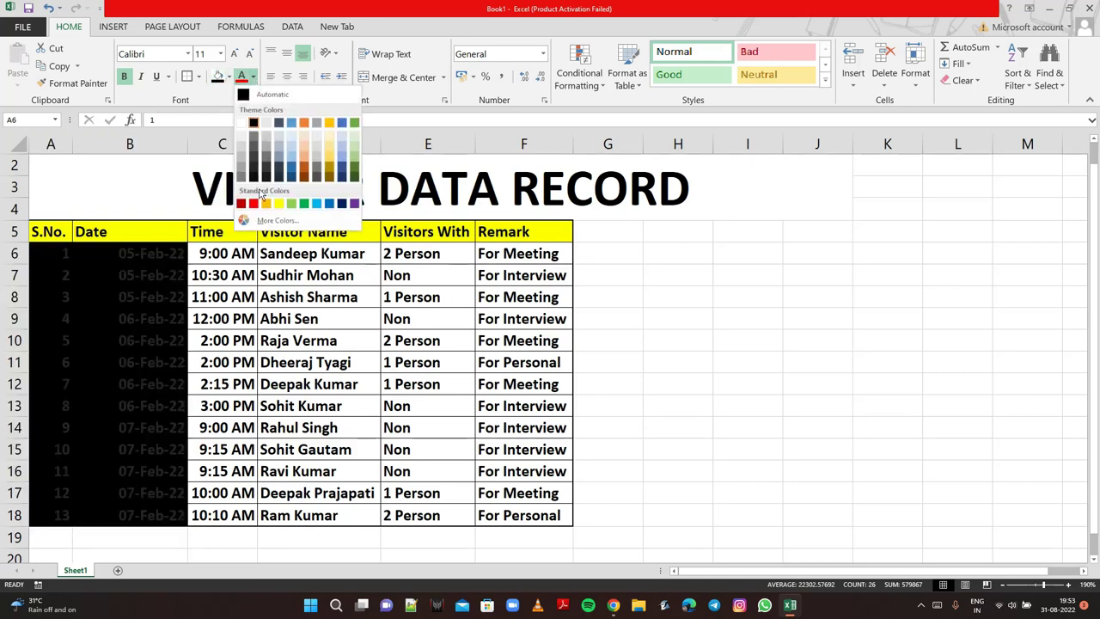
left_click(279, 203)
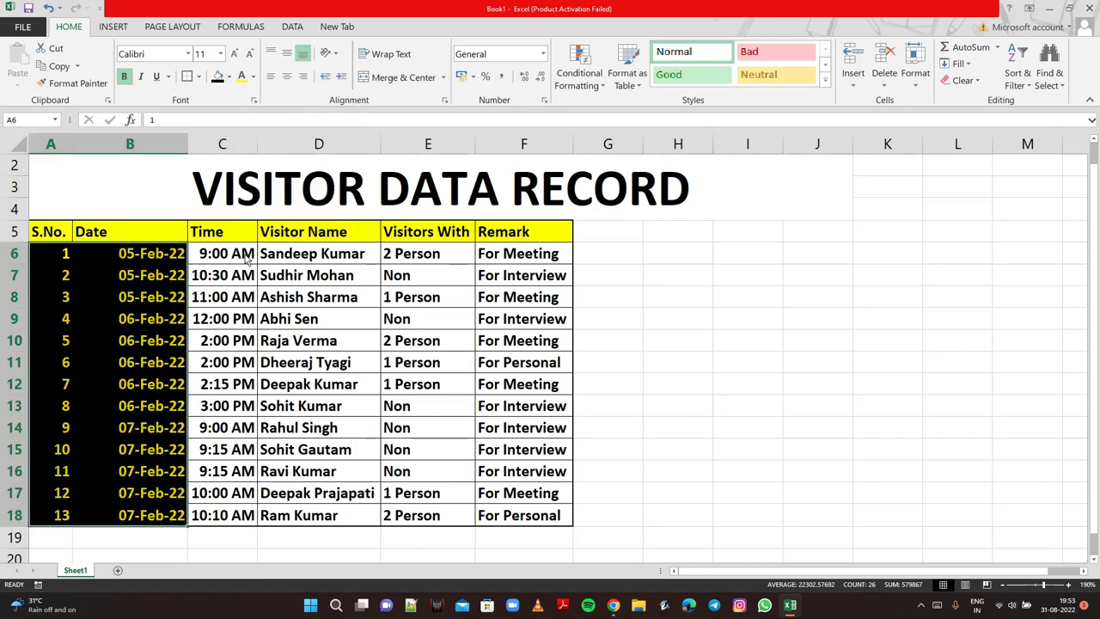
- Shade the Time entries C6:C18 blue
left_click_drag(246, 263, 247, 513)
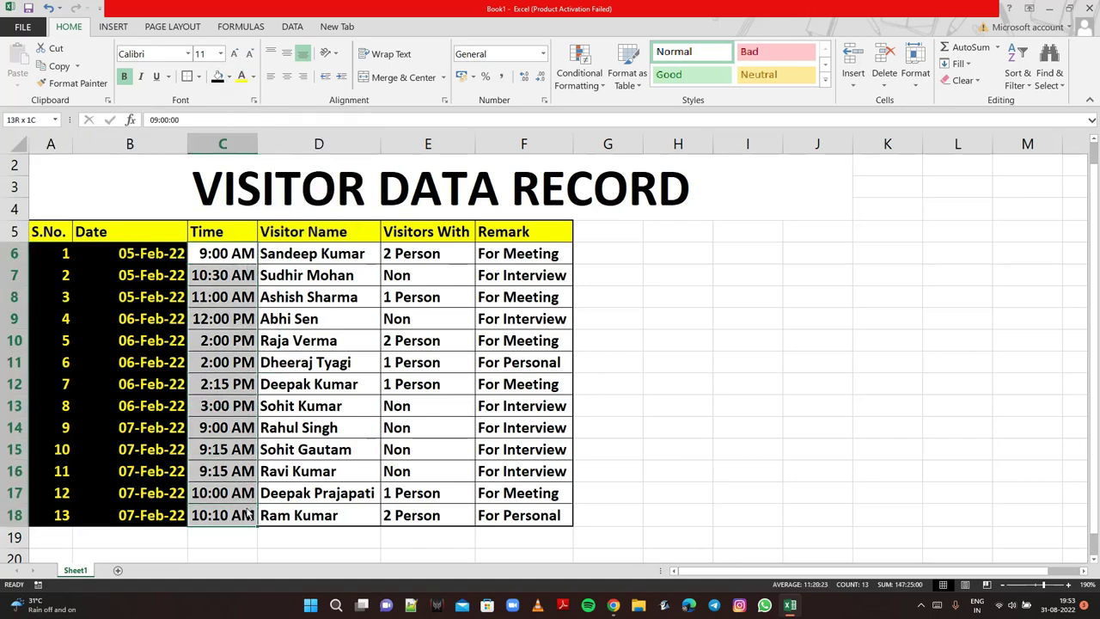
left_click(228, 77)
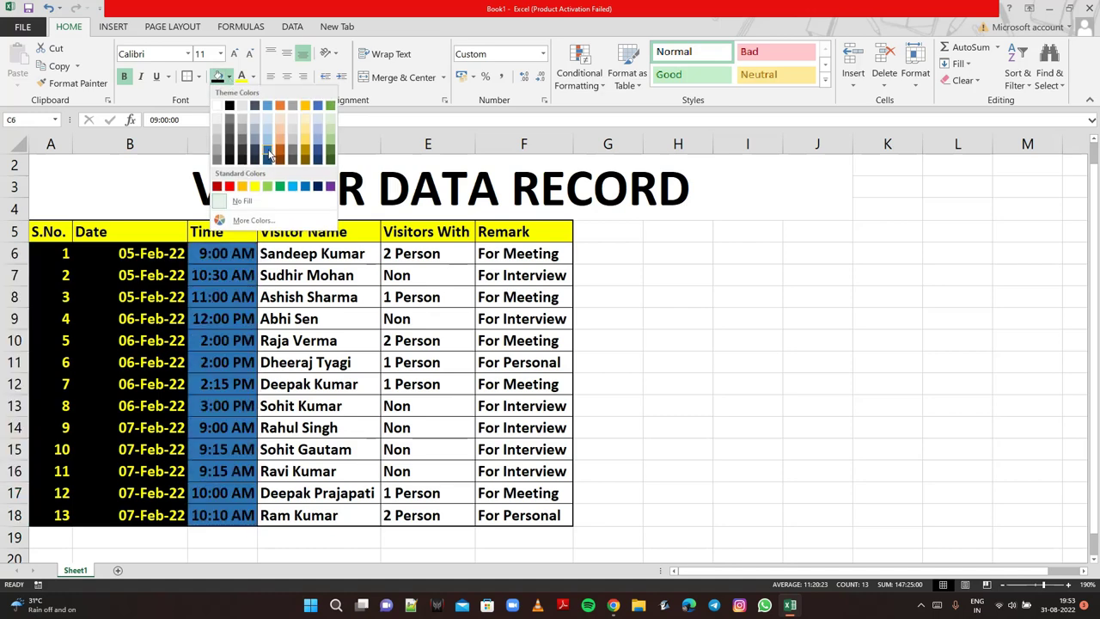
left_click(269, 154)
left_click(253, 77)
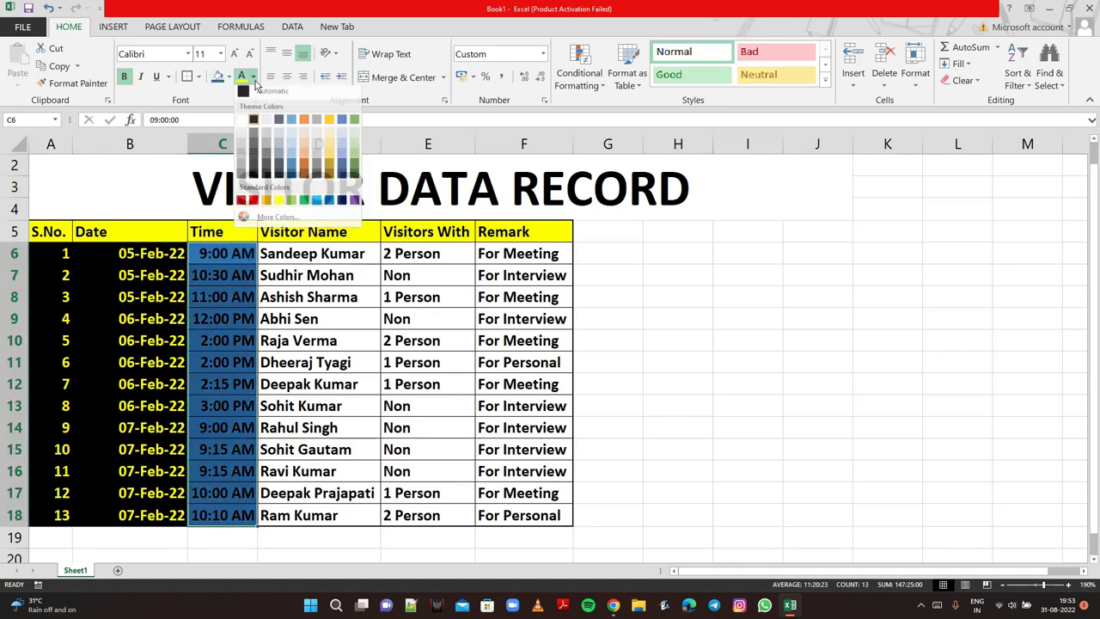
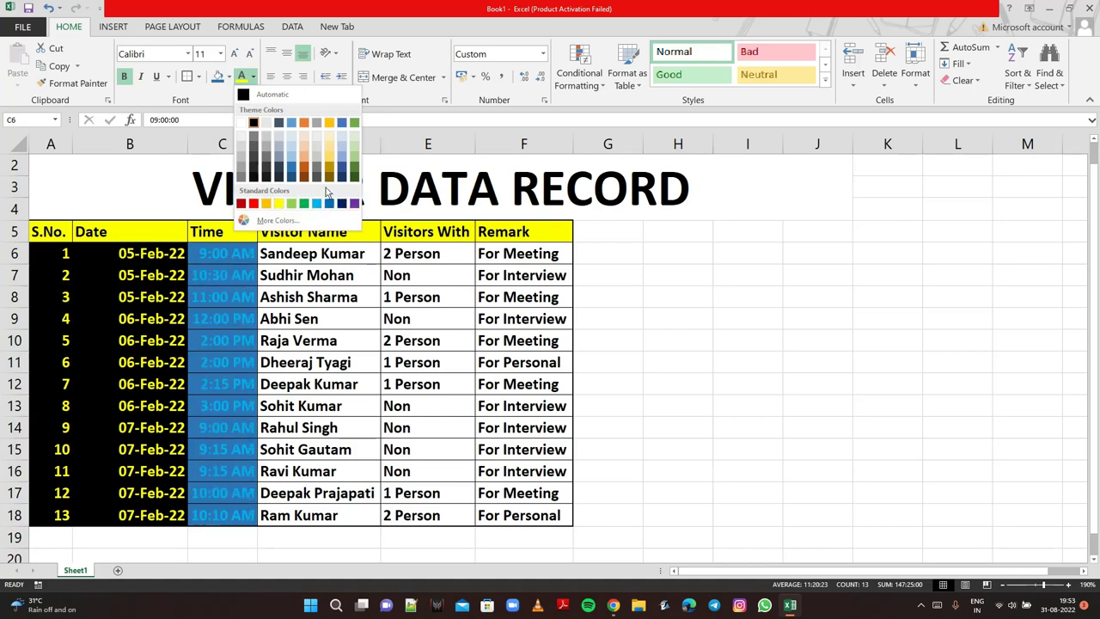
- Finish colouring the Time text, then give the Visitor Name entries a peach fill with dark blue text
left_click(331, 160)
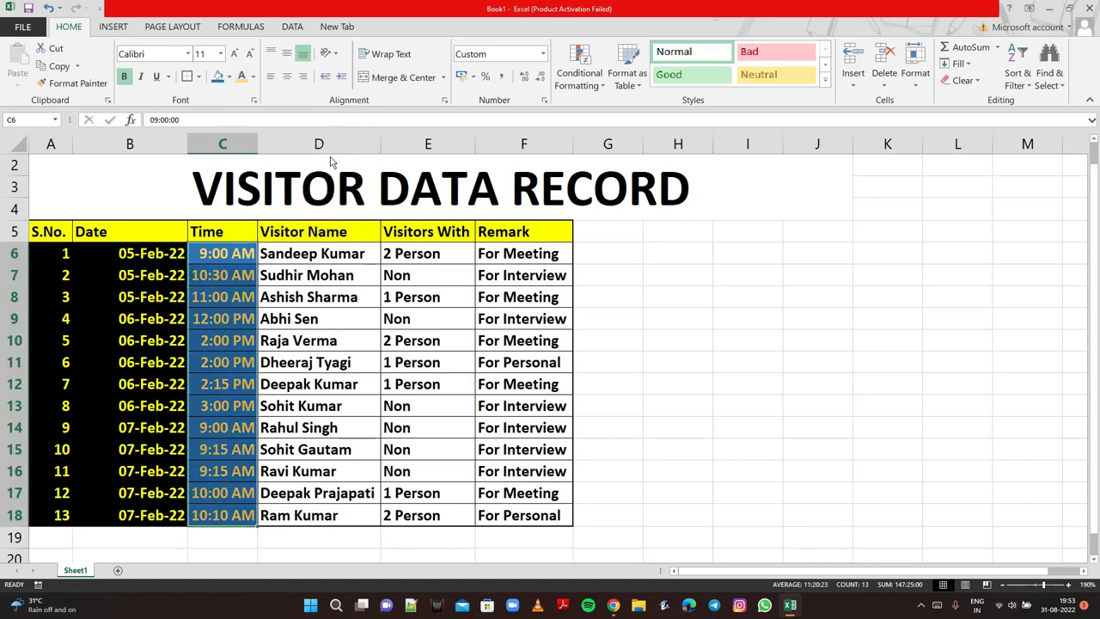
left_click_drag(316, 252, 371, 512)
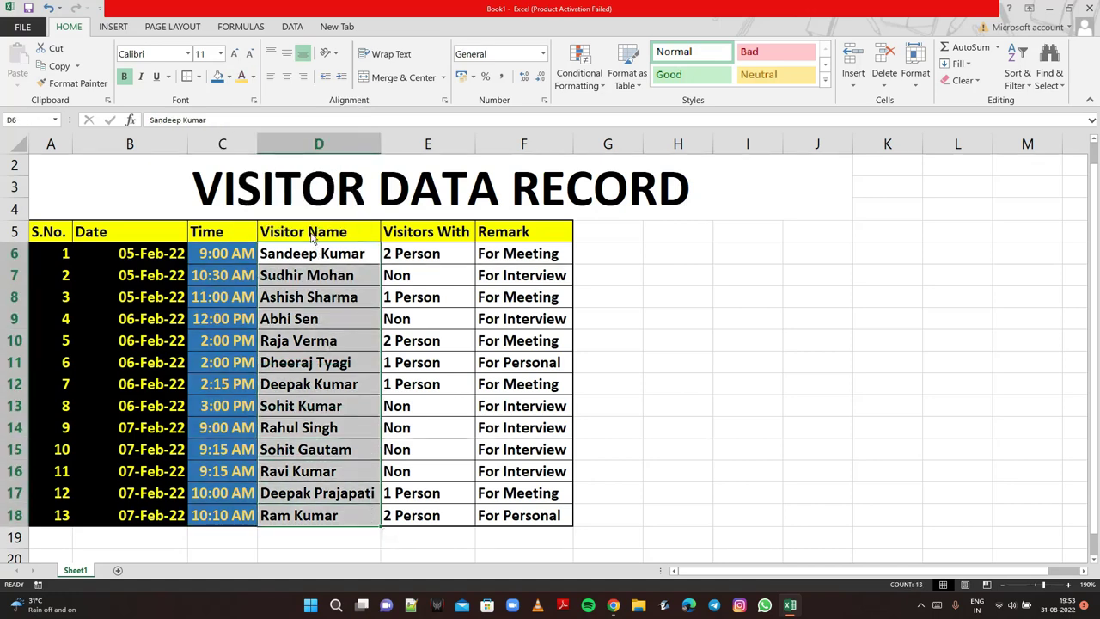
left_click(228, 76)
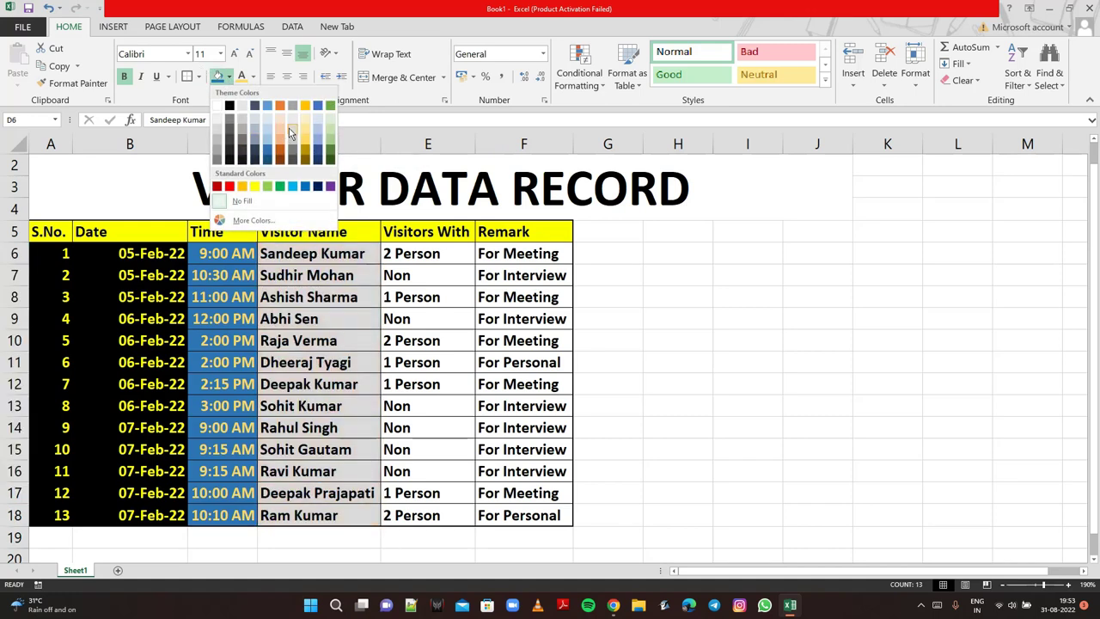
left_click(279, 134)
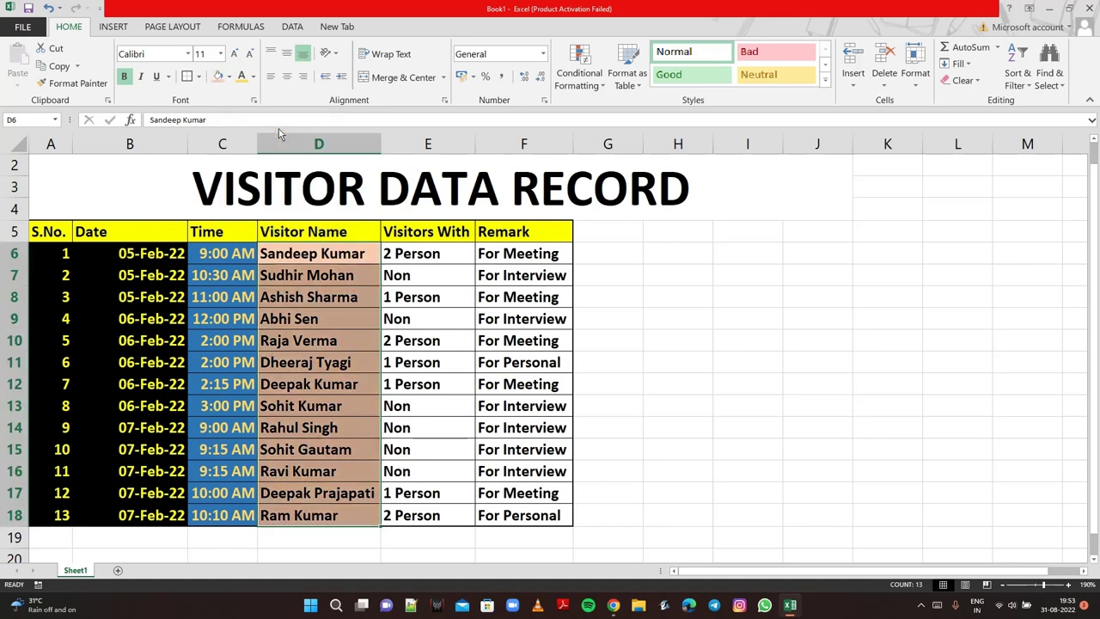
left_click(252, 77)
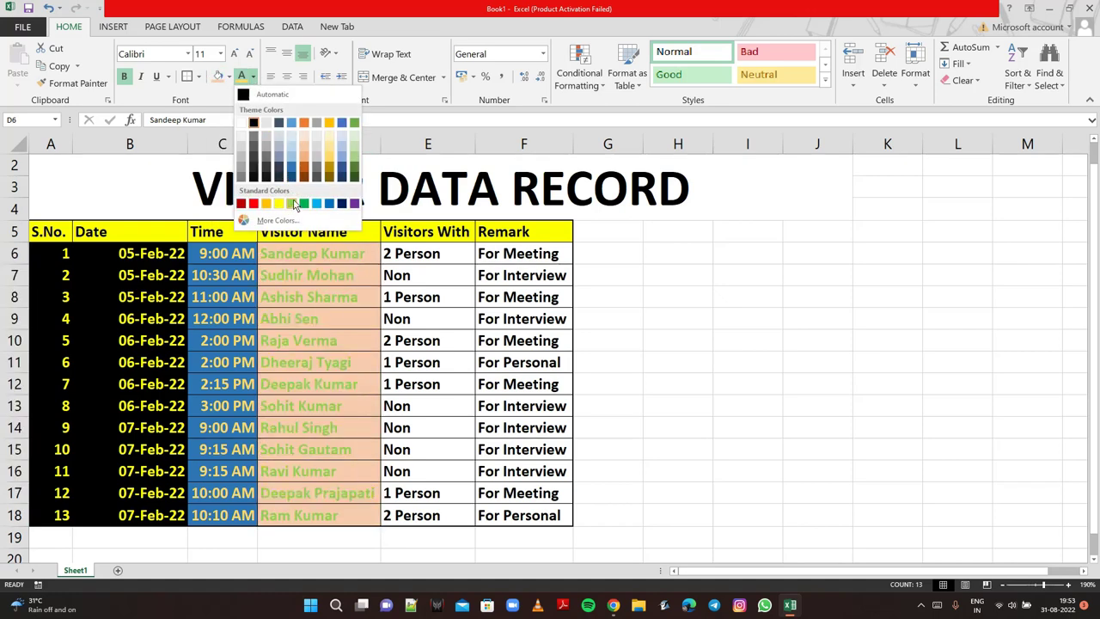
left_click(342, 204)
- Make the Visitors With and Remark entries yellow text on a black fill
mouse_move(438, 258)
left_mouse_down()
mouse_move(558, 453)
mouse_move(554, 515)
left_mouse_up()
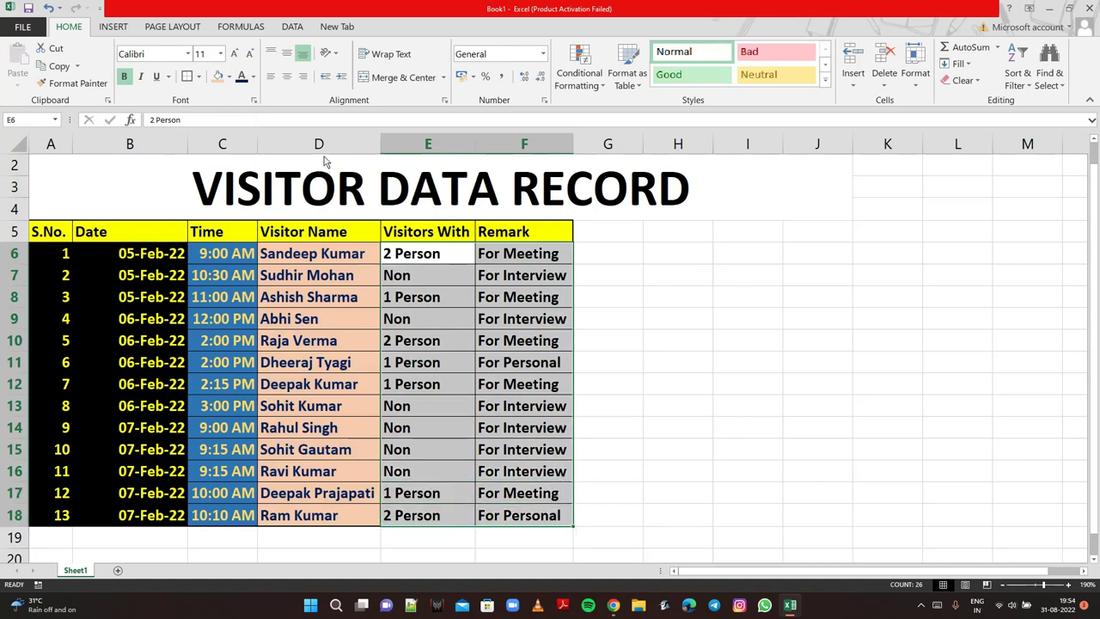
left_click(253, 77)
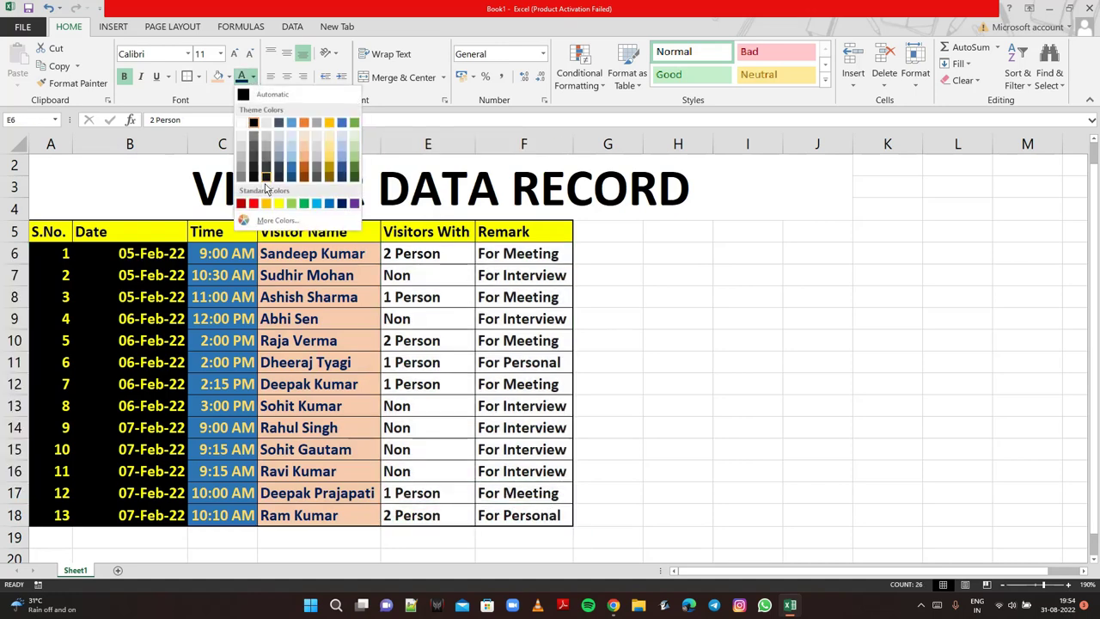
left_click(279, 204)
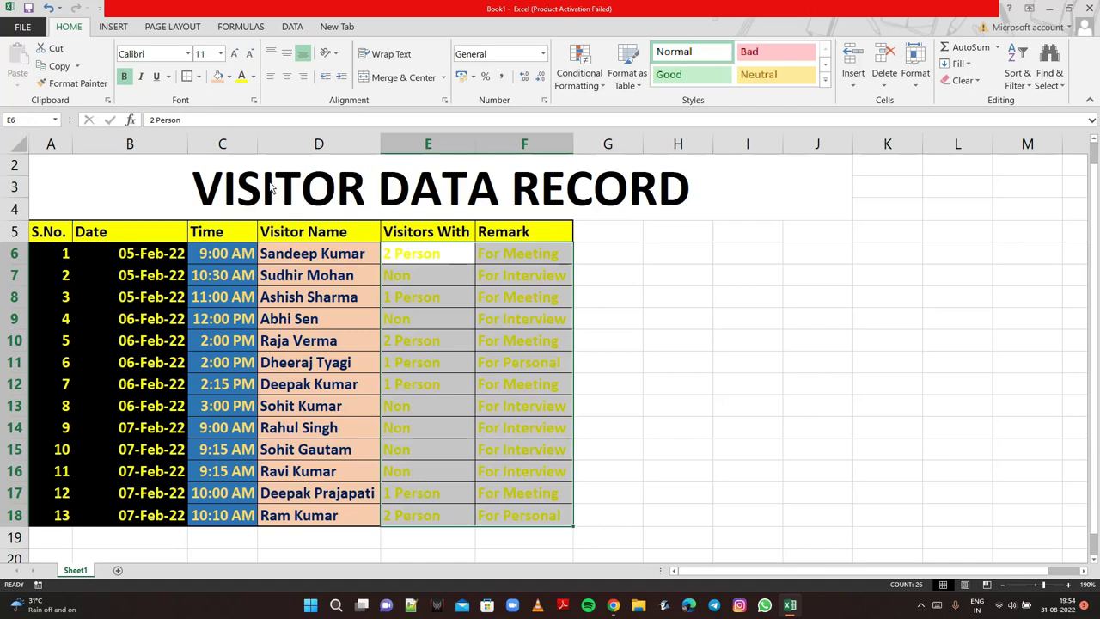
left_click(229, 76)
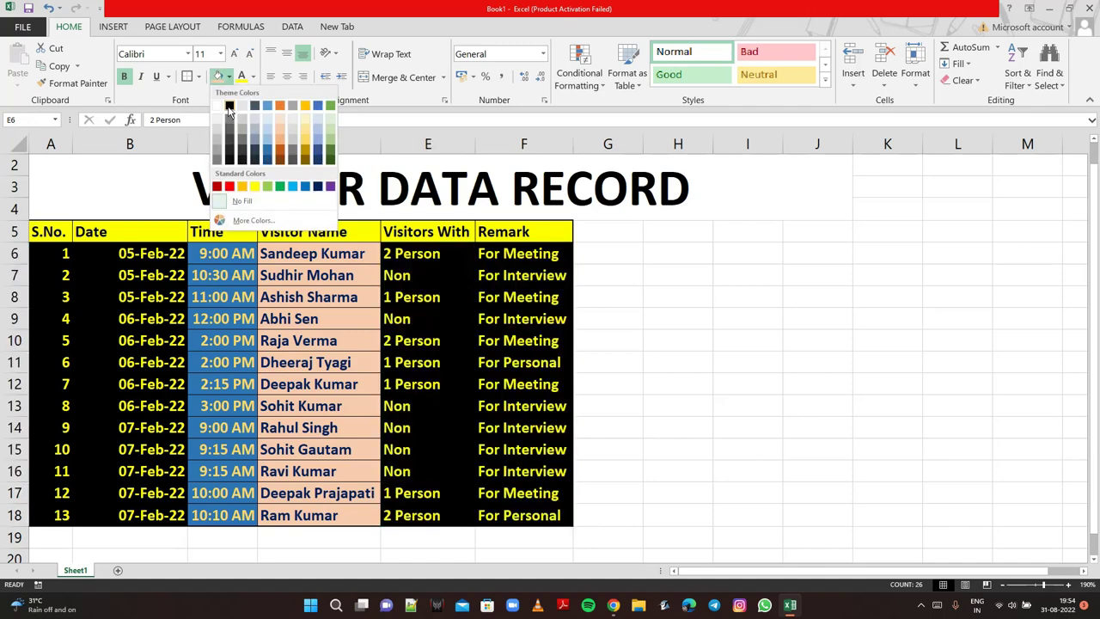
left_click(228, 105)
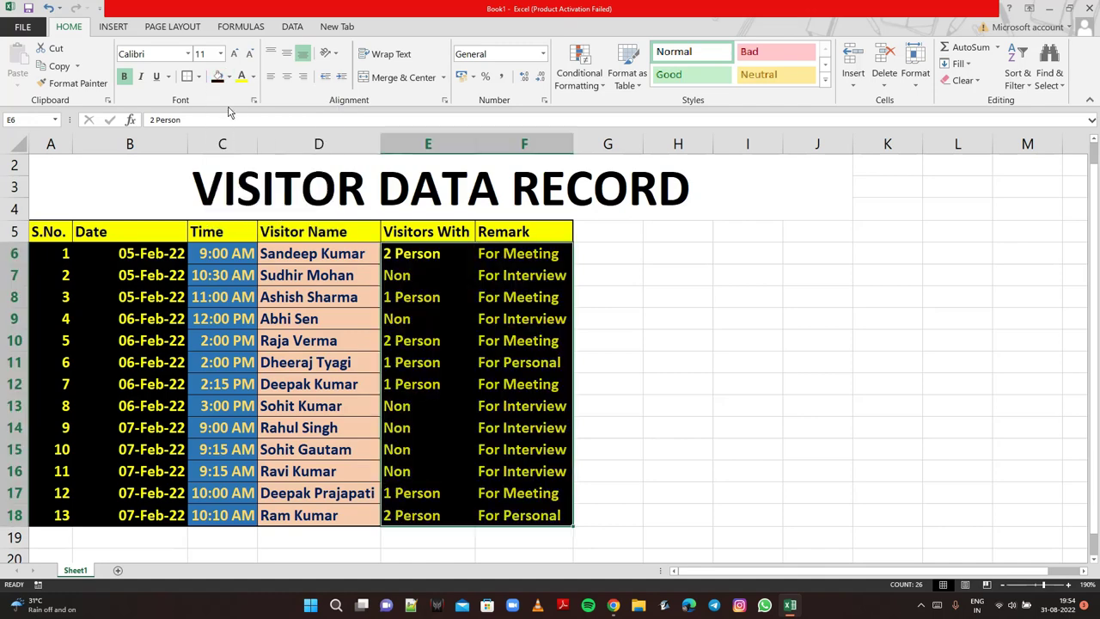
left_click(178, 175)
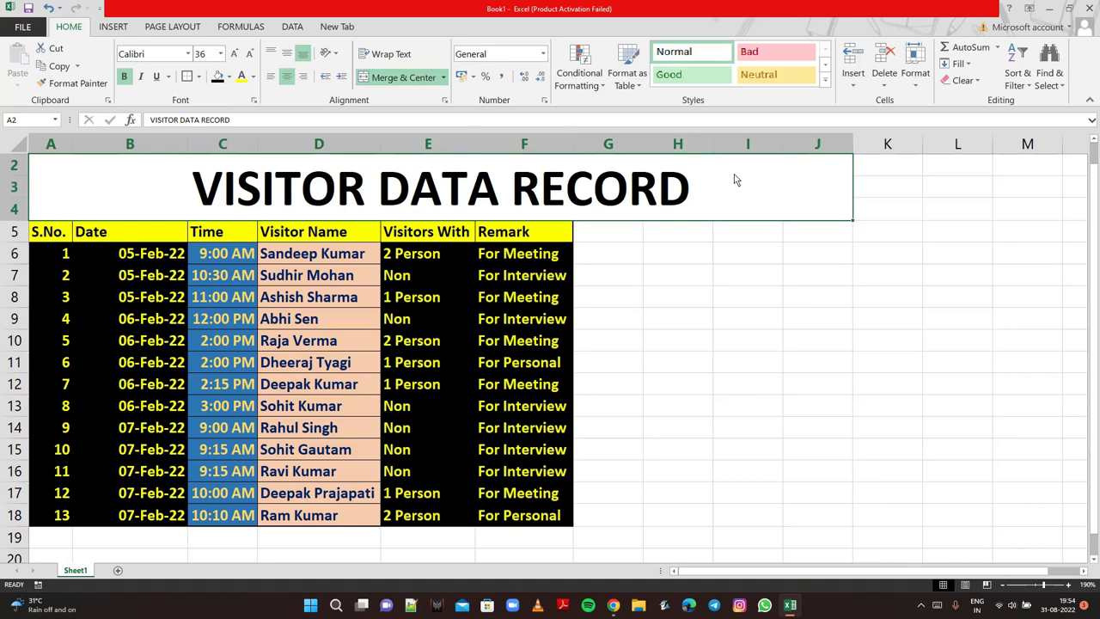
- Delete the existing title text from the merged title cell
double_click(704, 188)
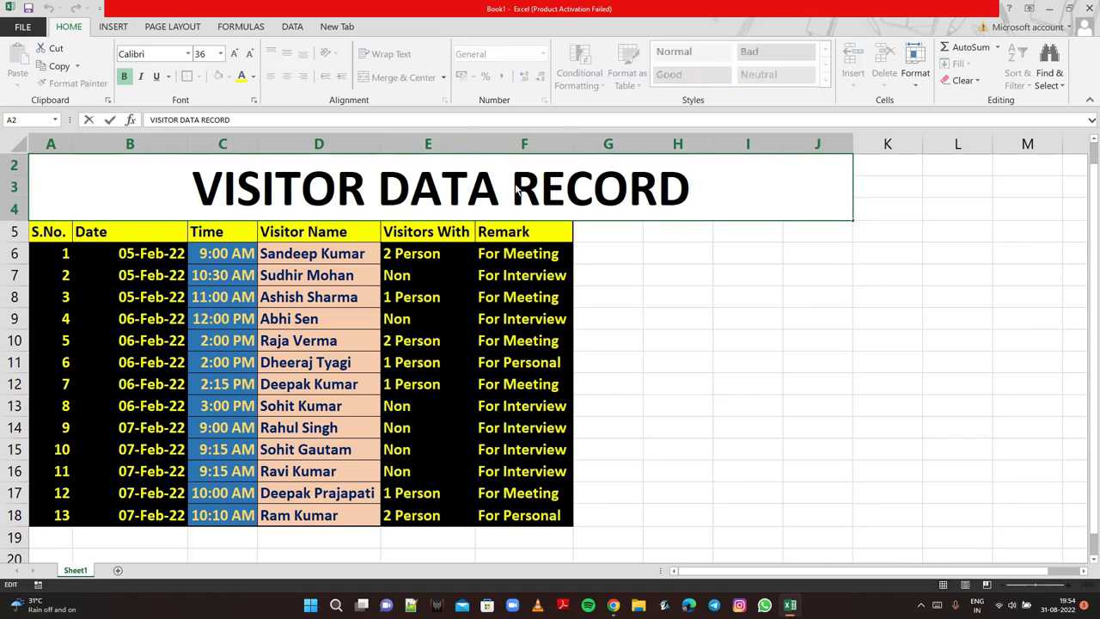
left_click_drag(705, 192, 186, 200)
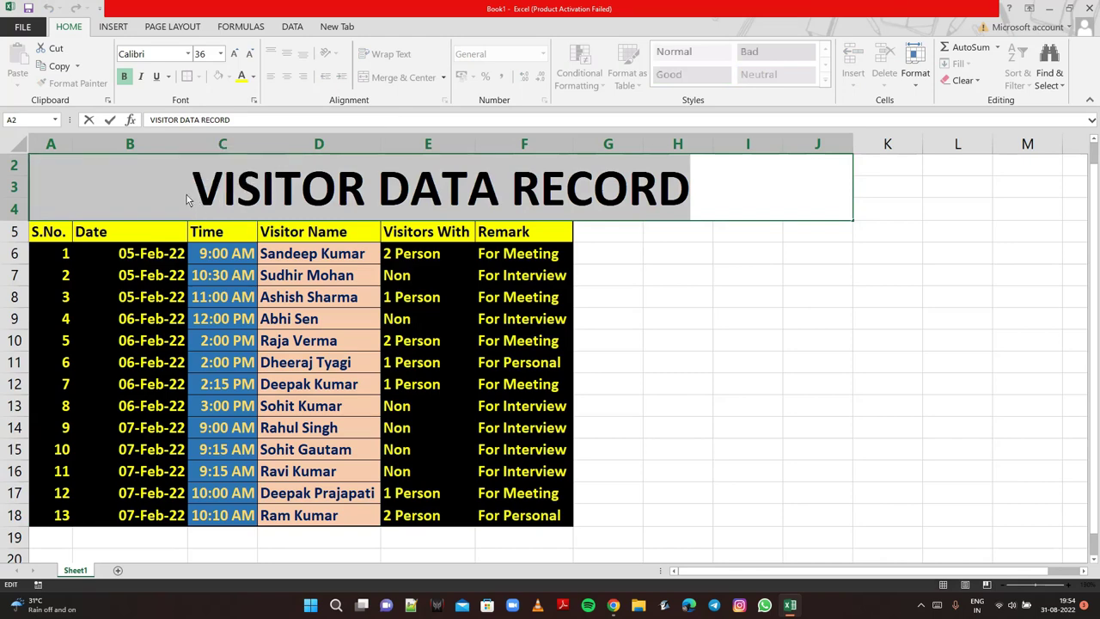
key("Delete")
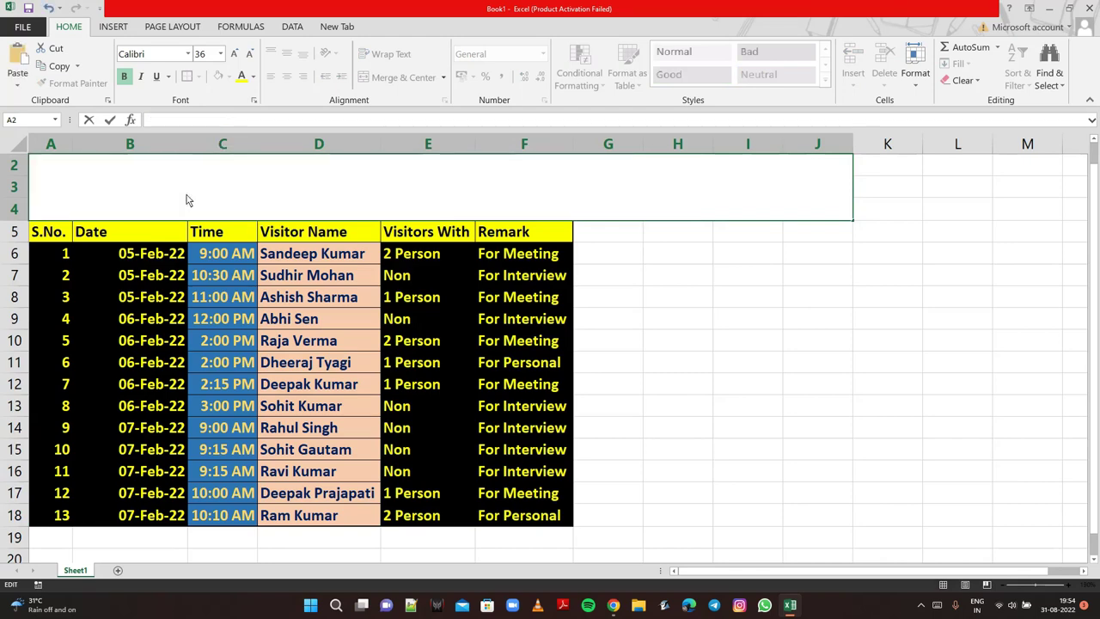
left_click(710, 253)
- Unmerge the A2:J4 title area, merge and centre A2:F4 instead, and reduce its font size
left_click(553, 201)
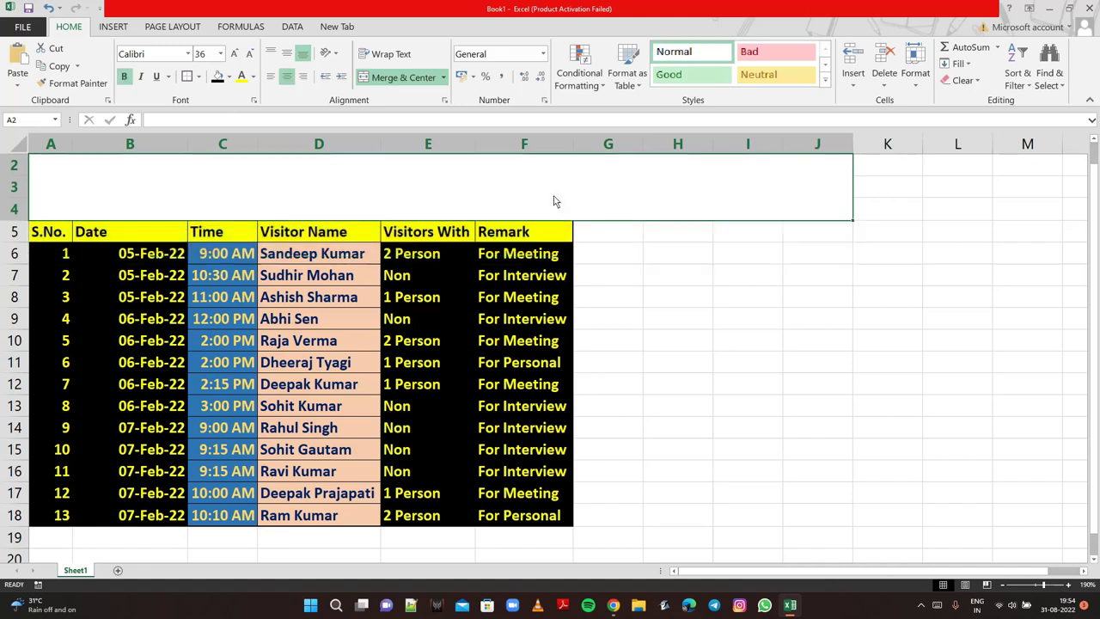
left_click(403, 79)
left_click(404, 79)
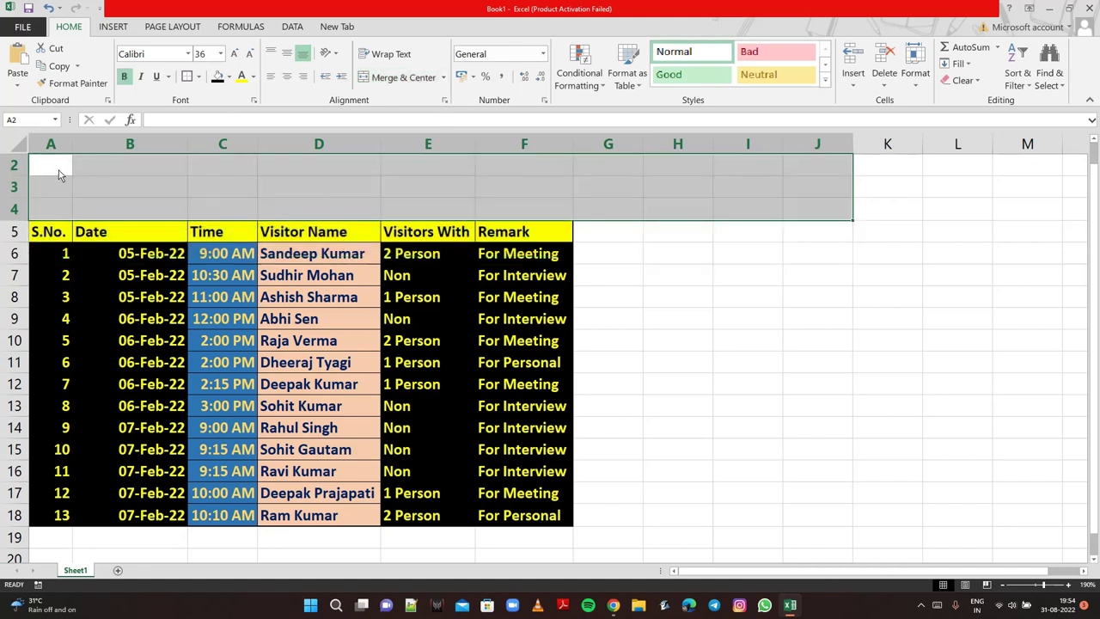
left_click_drag(59, 174, 522, 216)
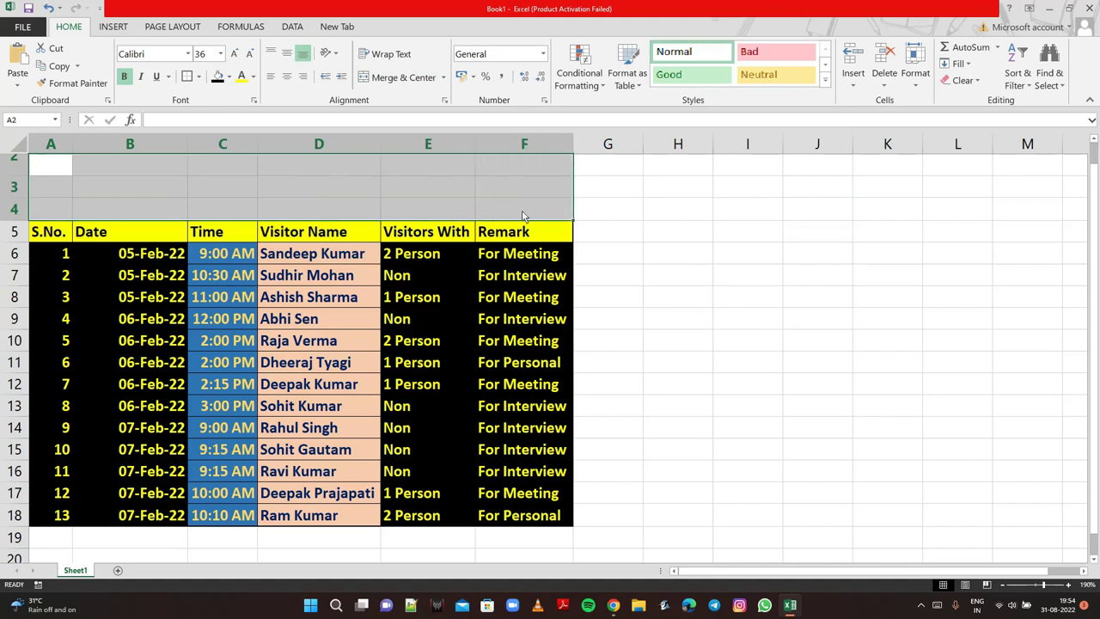
left_click(402, 78)
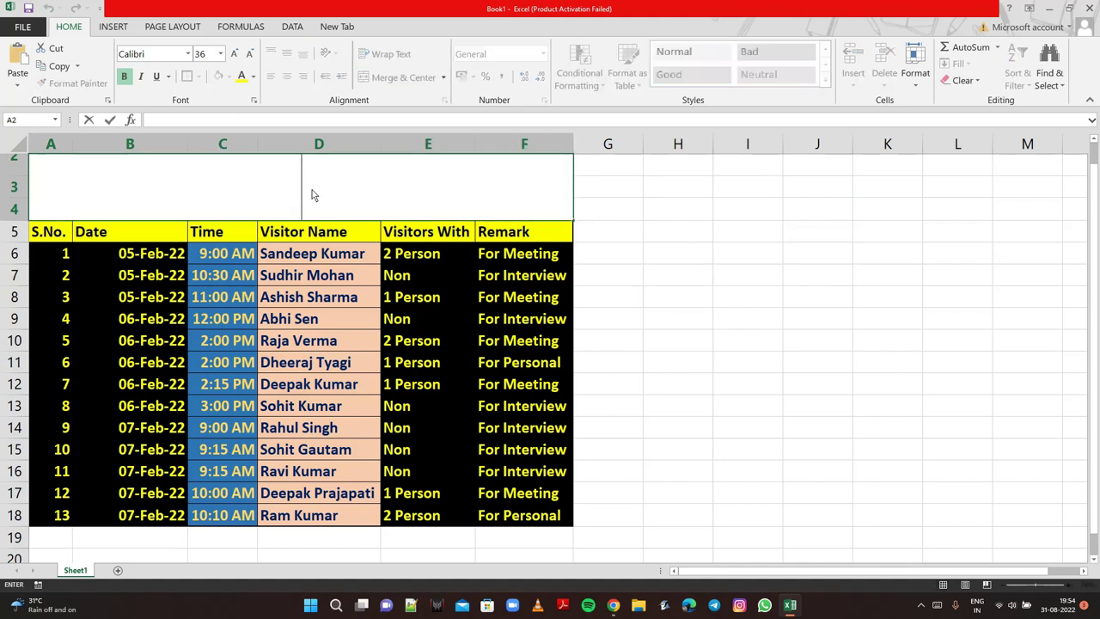
left_click(249, 55)
left_click(250, 55)
left_click(249, 56)
- Resize the VISITOR DATA RECORD title text to 36 point
left_click(250, 56)
left_click(249, 56)
left_click(249, 56)
left_click(249, 56)
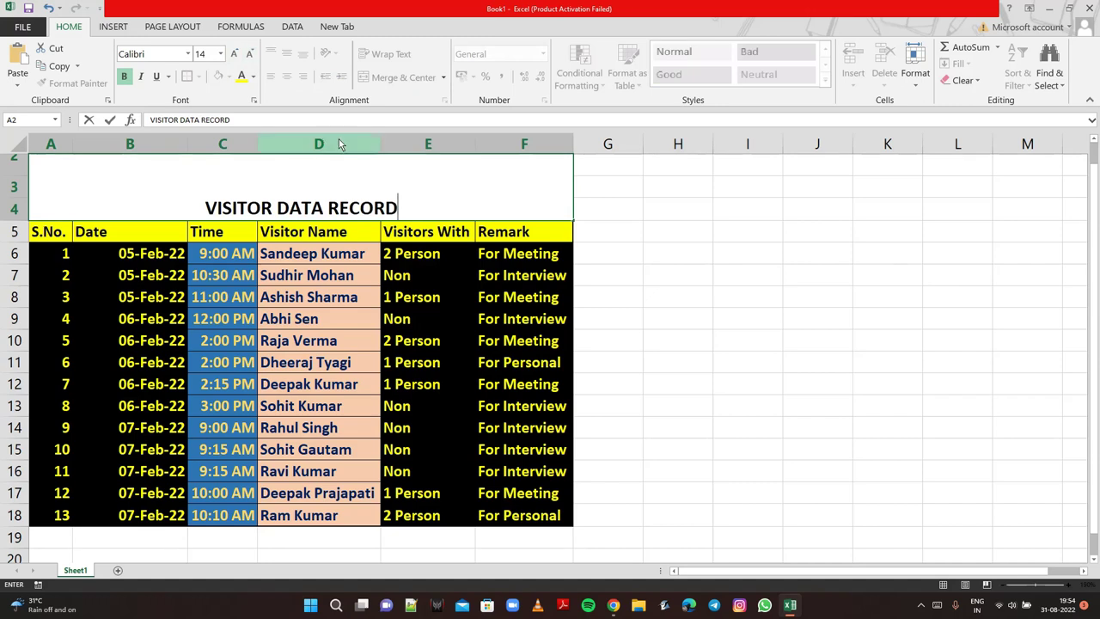
left_click_drag(399, 206, 195, 207)
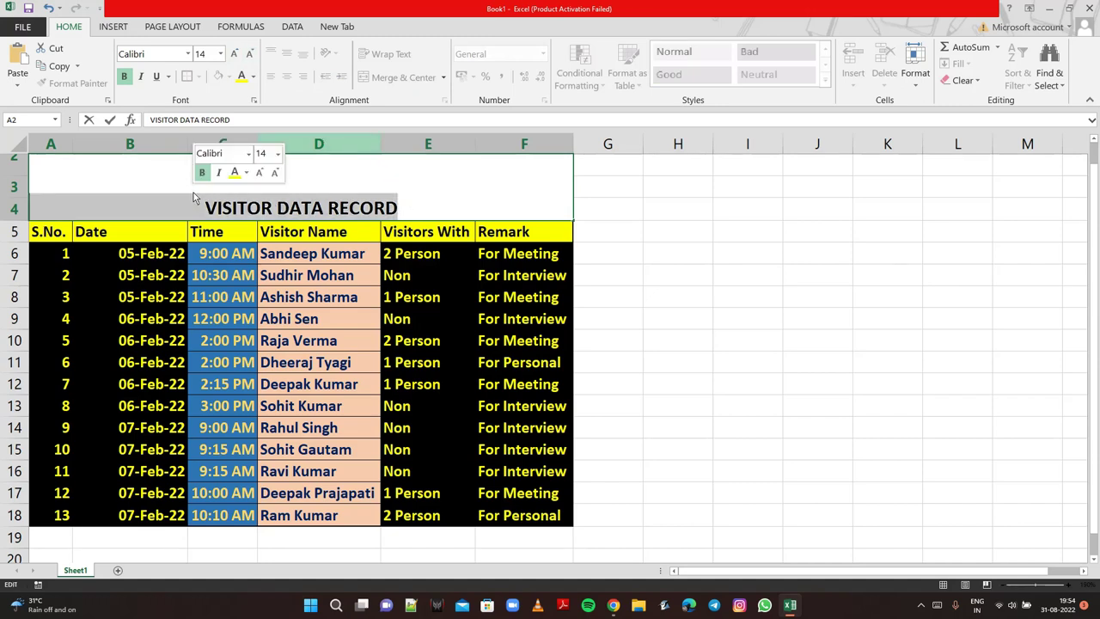
left_click(235, 53)
left_click(235, 53)
left_click(234, 53)
left_click(235, 54)
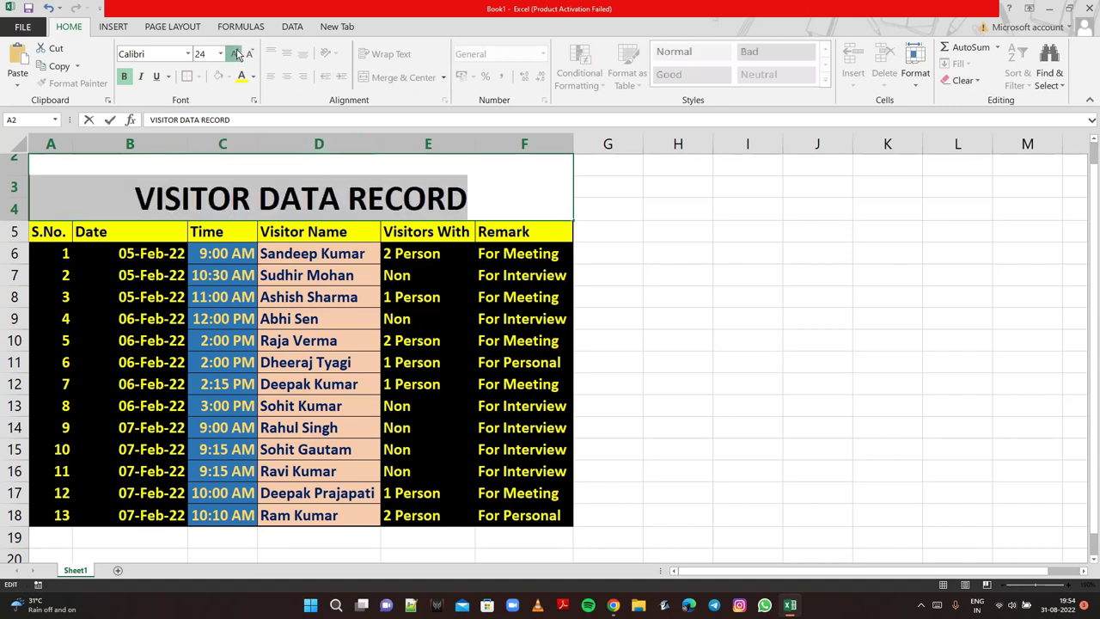
left_click(234, 53)
left_click(235, 53)
left_click(235, 53)
left_click(235, 53)
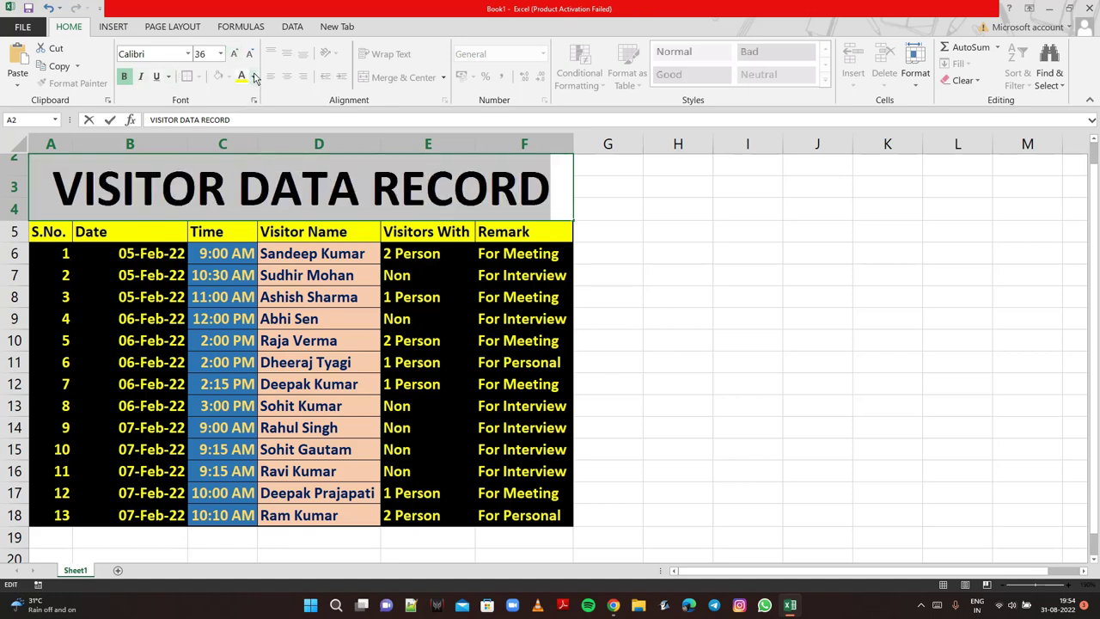
- Colour the title text green, give the title cell a peach fill, and add a border
left_click(254, 76)
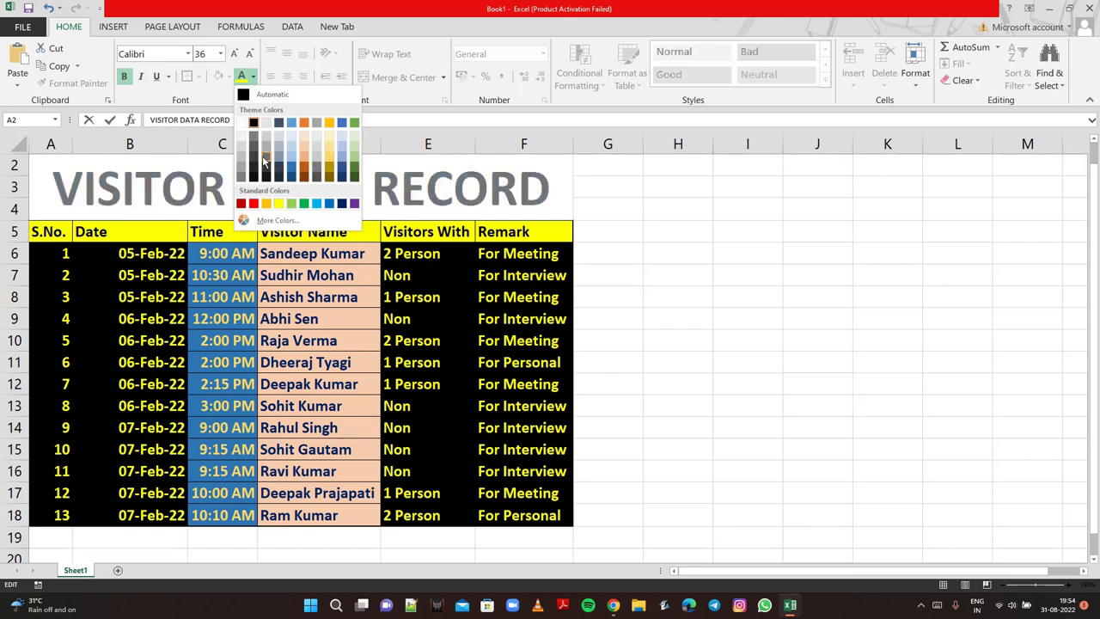
left_click(355, 171)
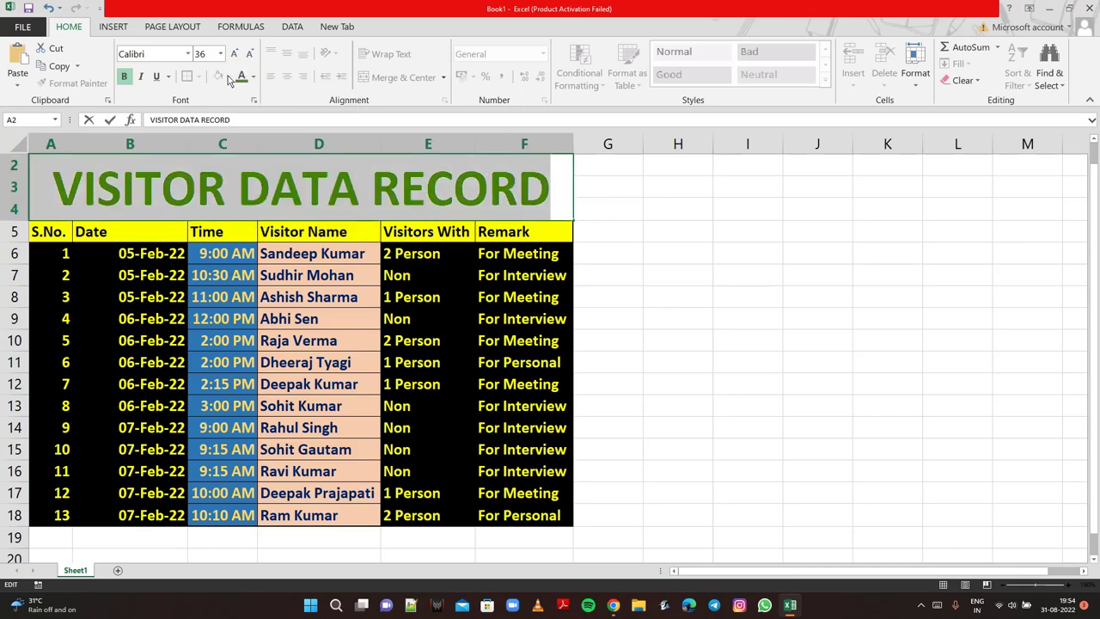
left_click(597, 194)
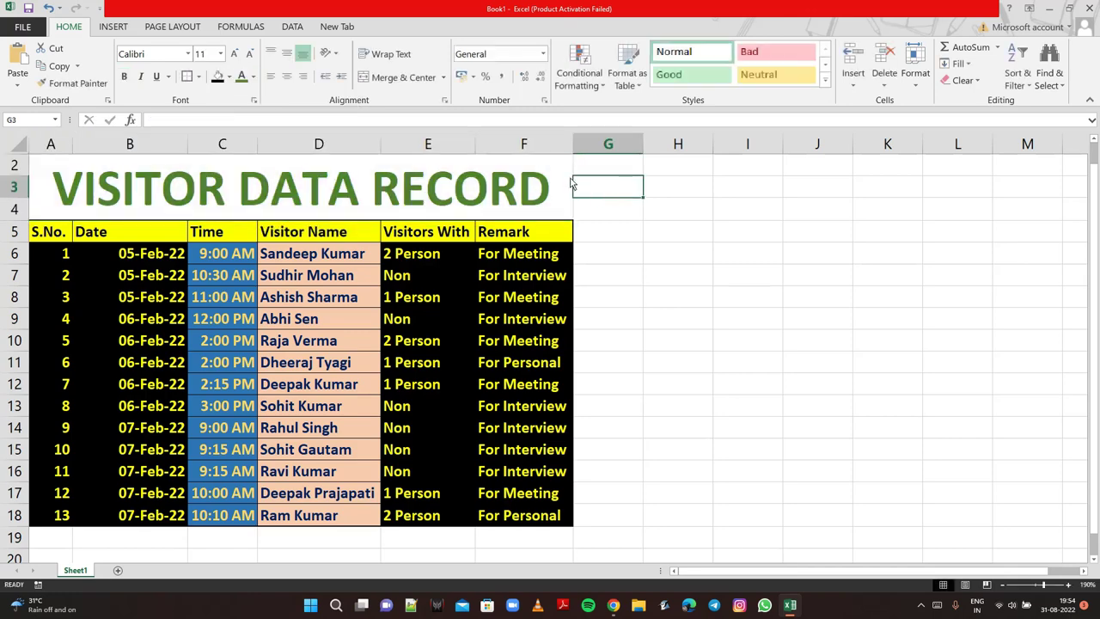
left_click(560, 182)
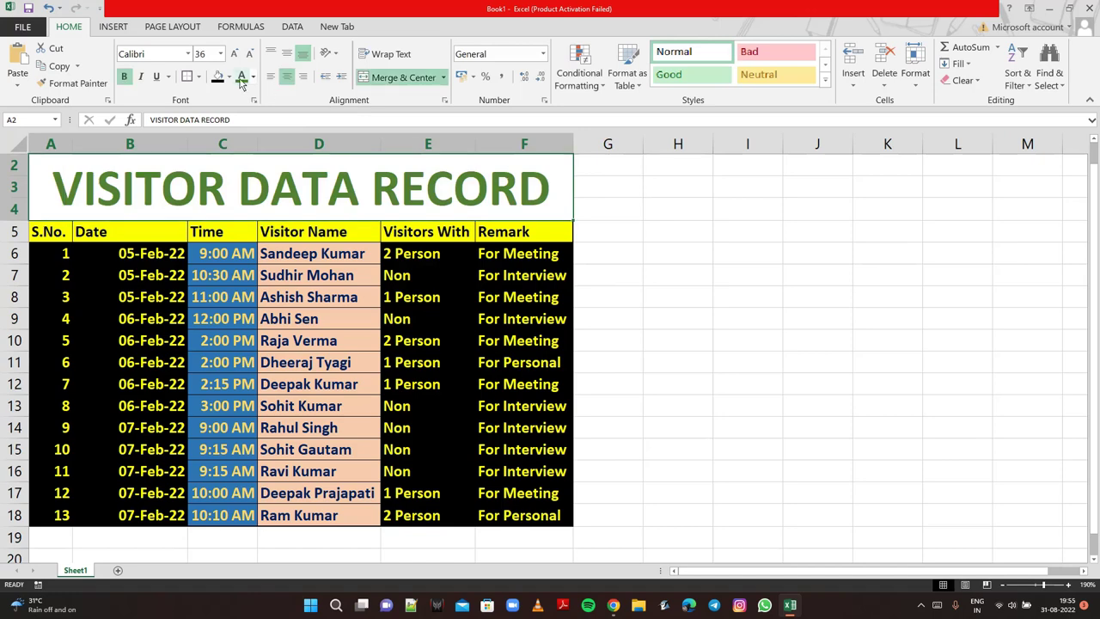
left_click(229, 76)
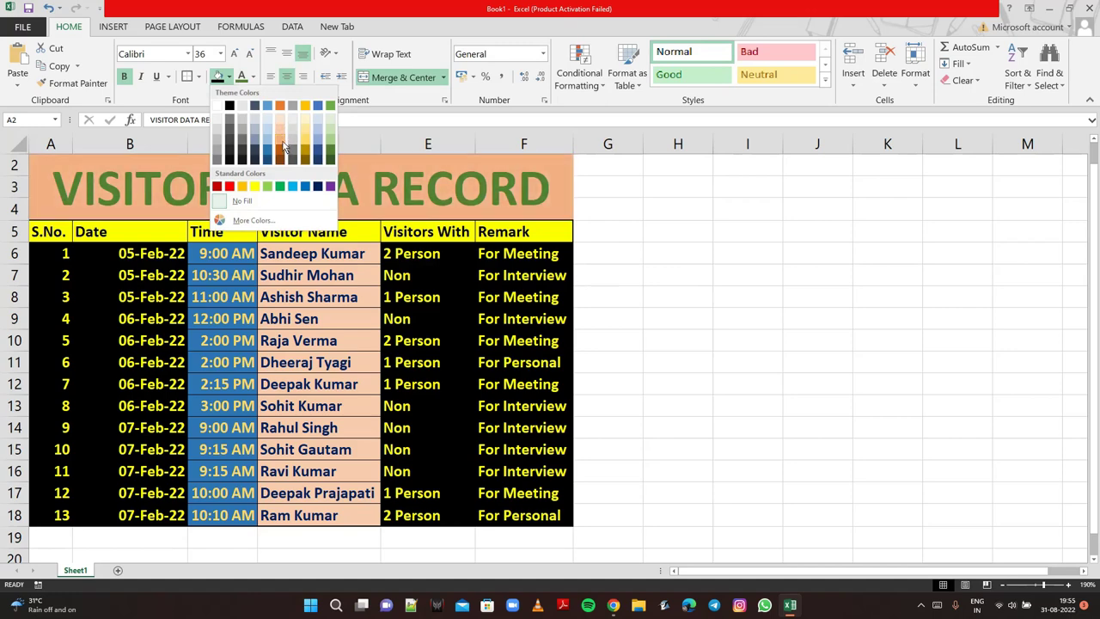
left_click(281, 143)
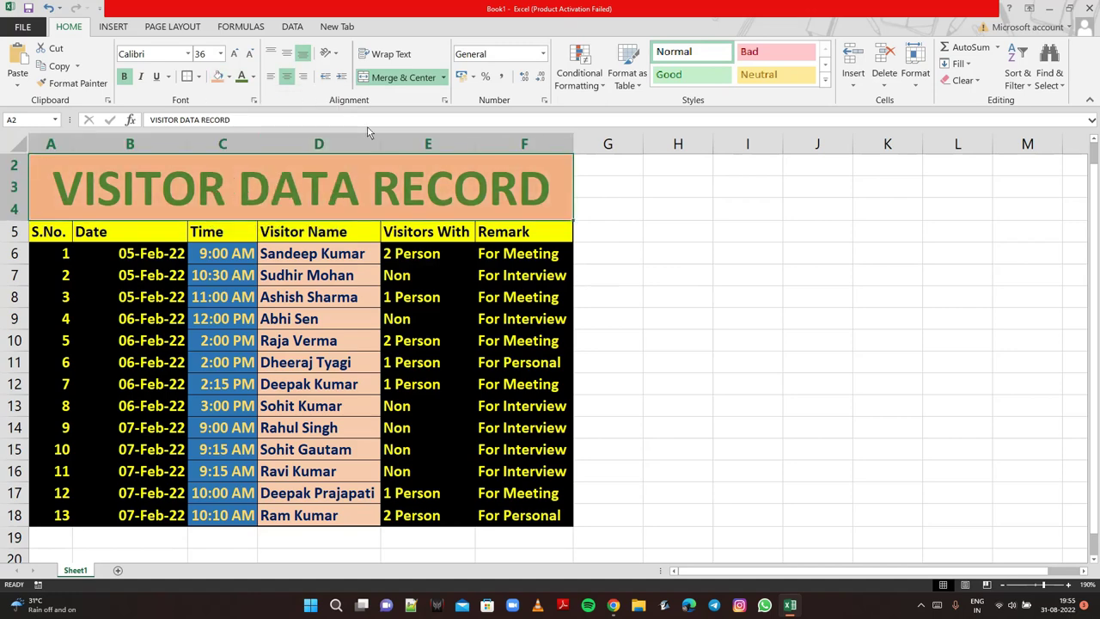
left_click(193, 77)
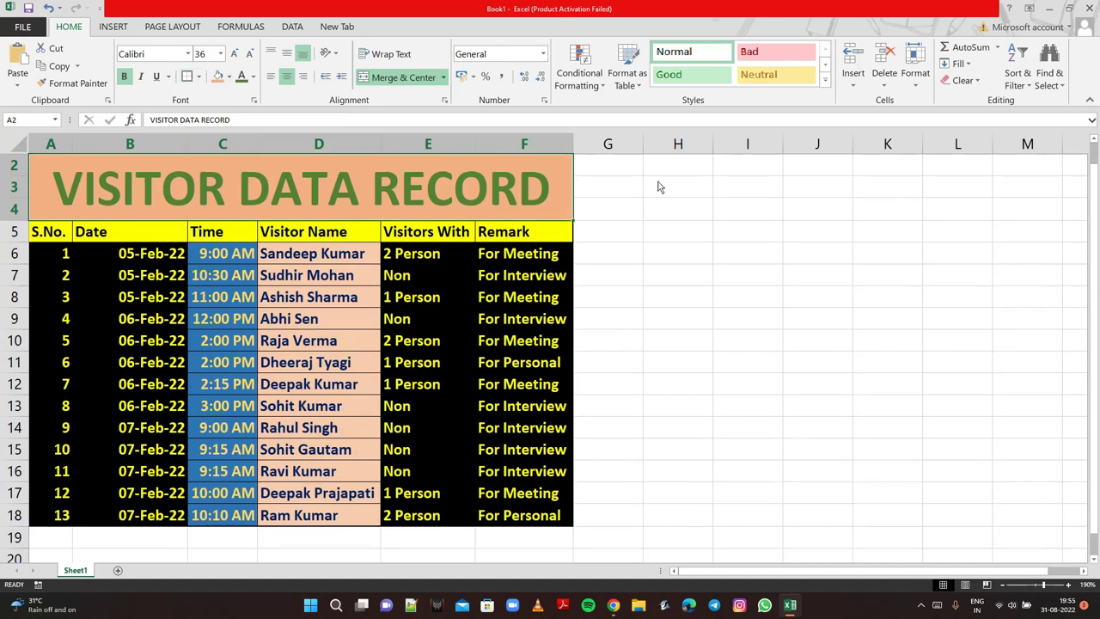